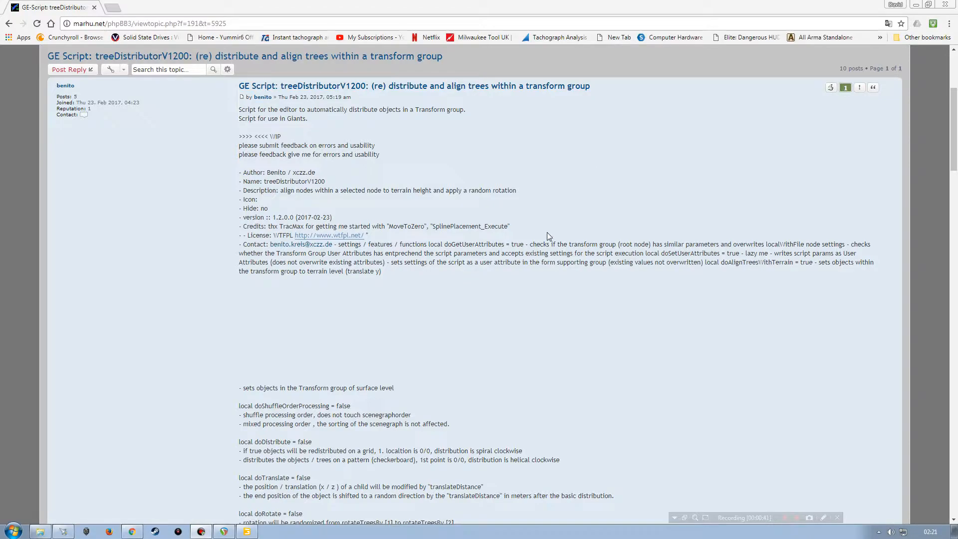
# Step: Read through the treeDistributorV1200 script description and parameter list on the forum page
pyautogui.scroll(-7, 548, 236)
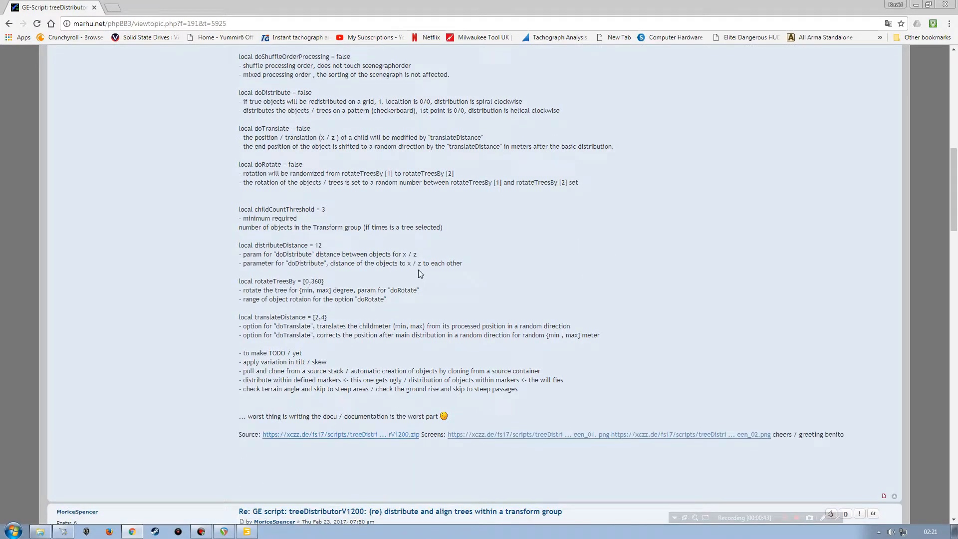
pyautogui.scroll(3, 312, 263)
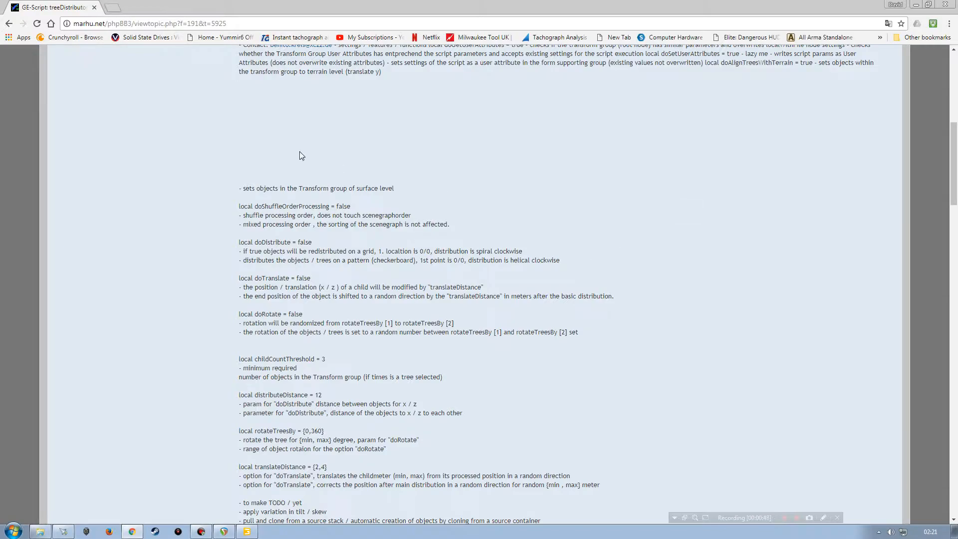
pyautogui.scroll(4, 599, 330)
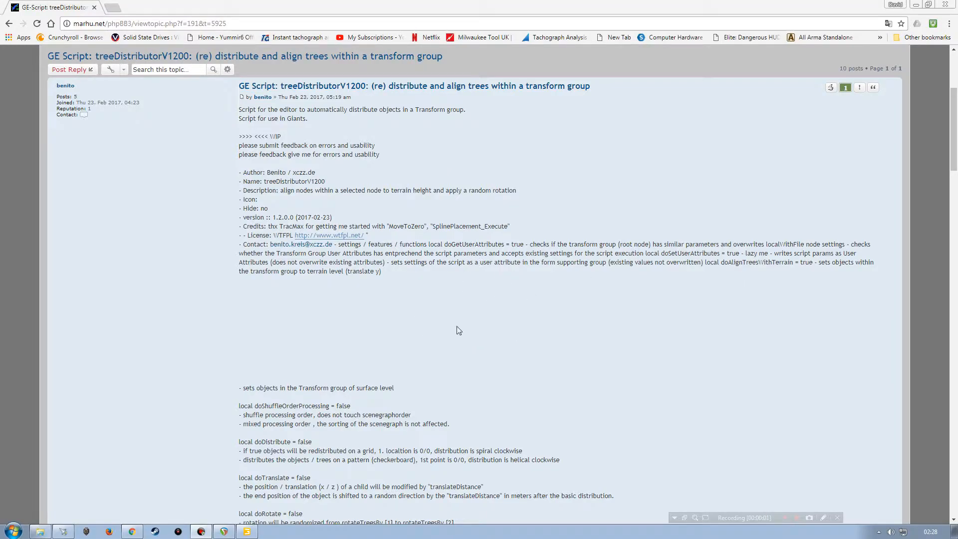
pyautogui.click(492, 318)
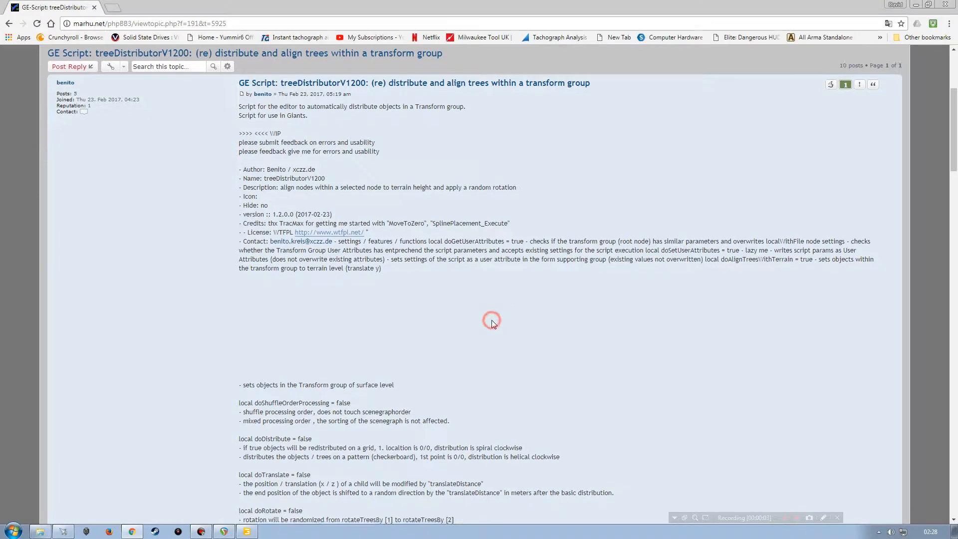
pyautogui.scroll(-10, 492, 319)
pyautogui.scroll(1, 333, 321)
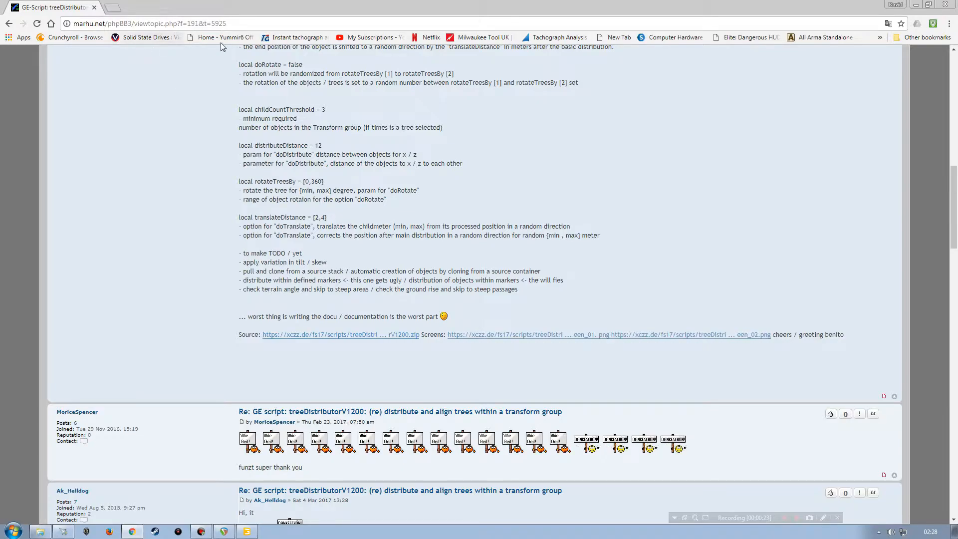
# Step: Close the browser, minimise the editor, and delete the empty treeDistributorV1200 folder from the desktop
pyautogui.click(945, 5)
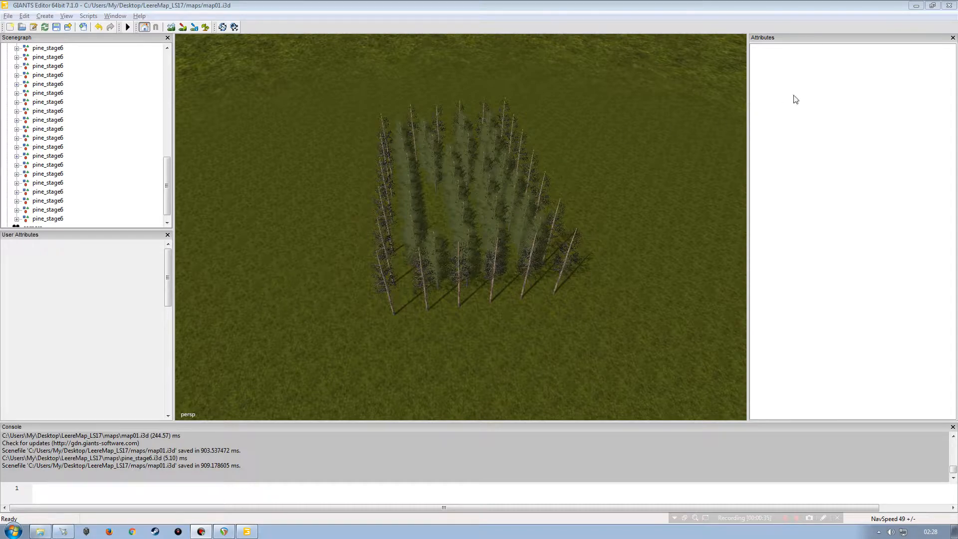
pyautogui.click(916, 6)
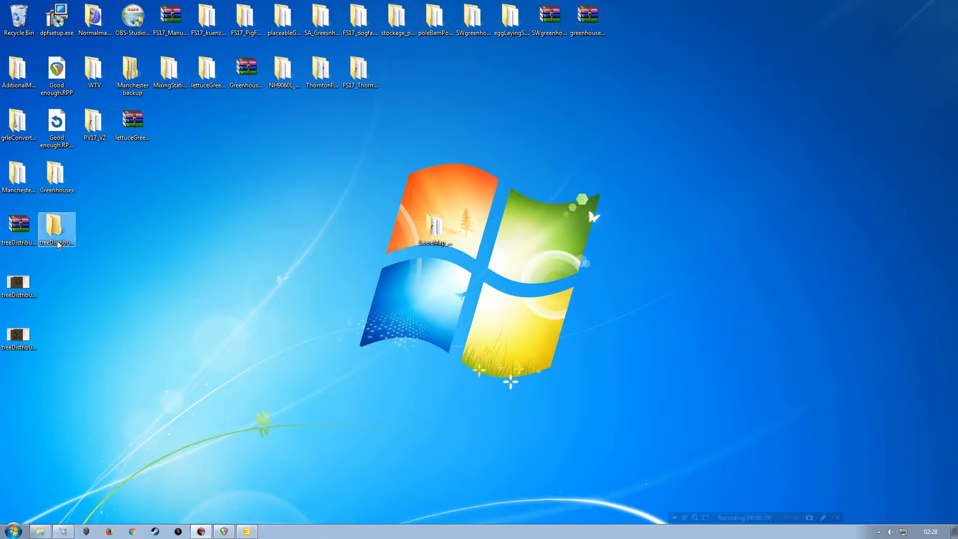
pyautogui.click(19, 227)
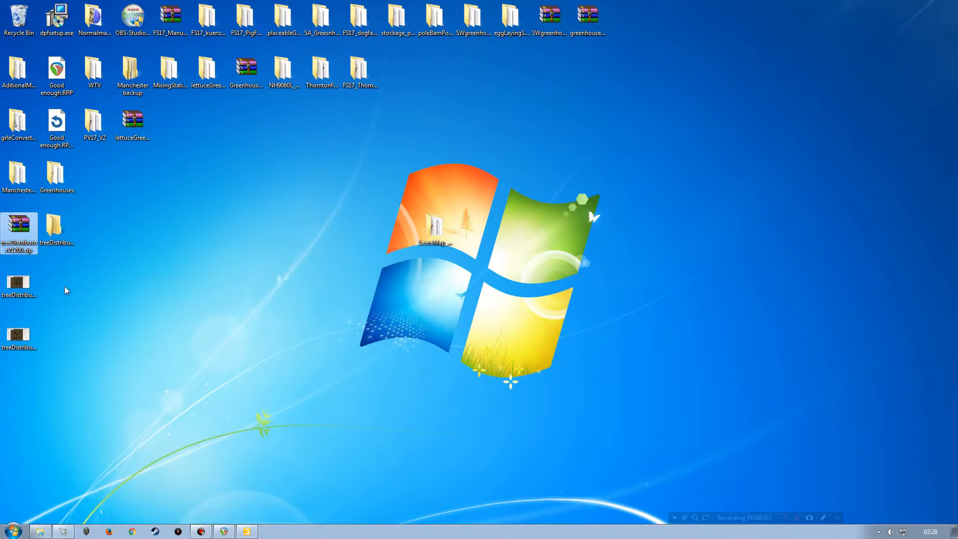
pyautogui.doubleClick(53, 226)
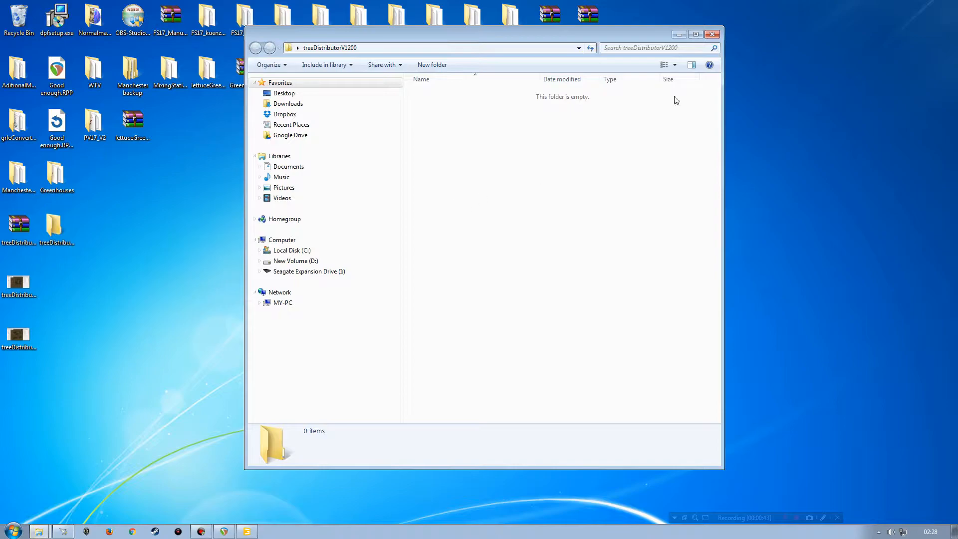
pyautogui.click(712, 34)
pyautogui.moveTo(54, 225); pyautogui.dragTo(19, 19)
# Step: Extract the treeDistributorV1200 zip archive to its own treeDistributorV1200 folder and check its contents
pyautogui.rightClick(20, 225)
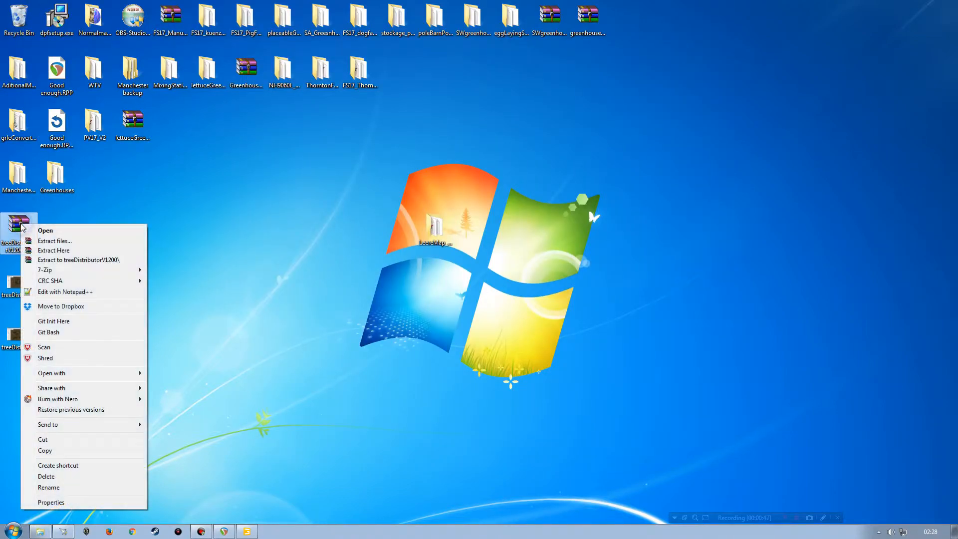
pyautogui.click(70, 260)
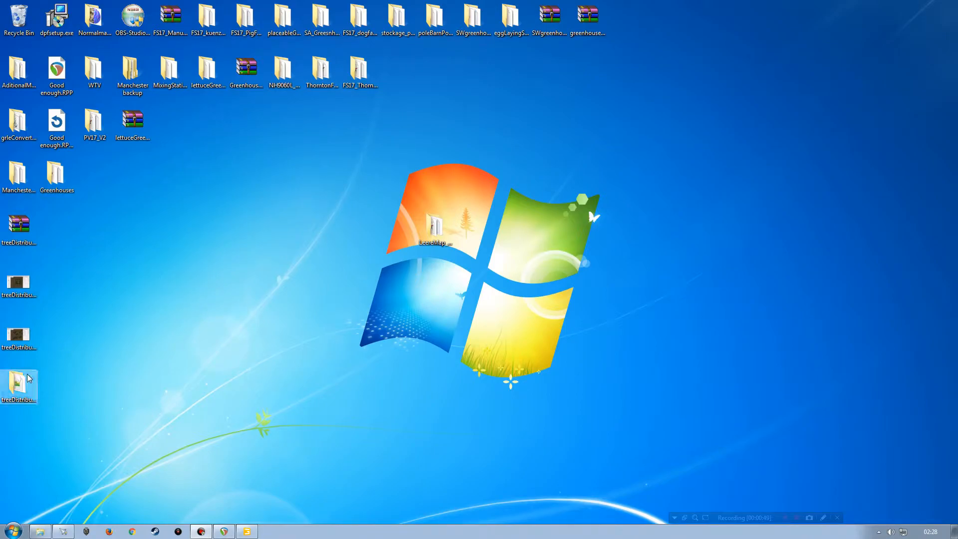
pyautogui.doubleClick(17, 383)
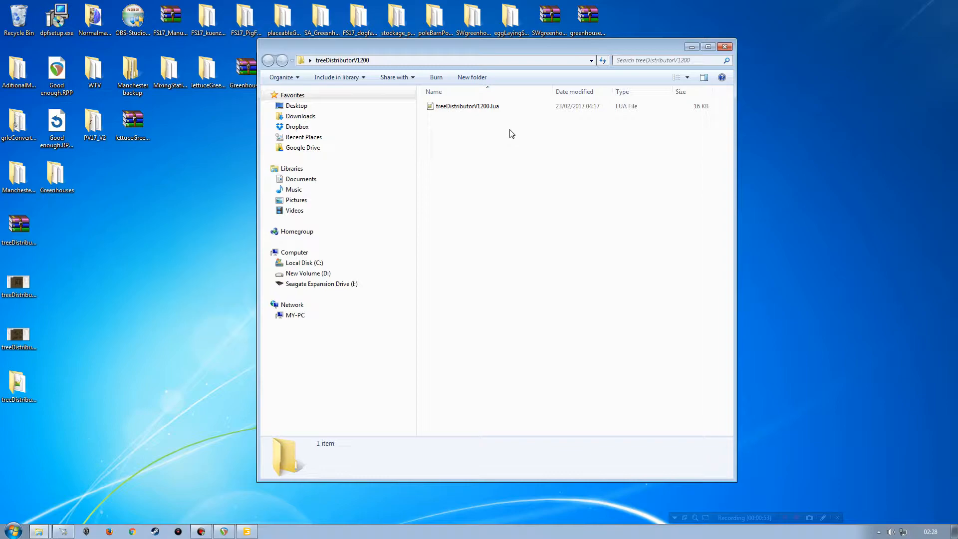
pyautogui.click(724, 46)
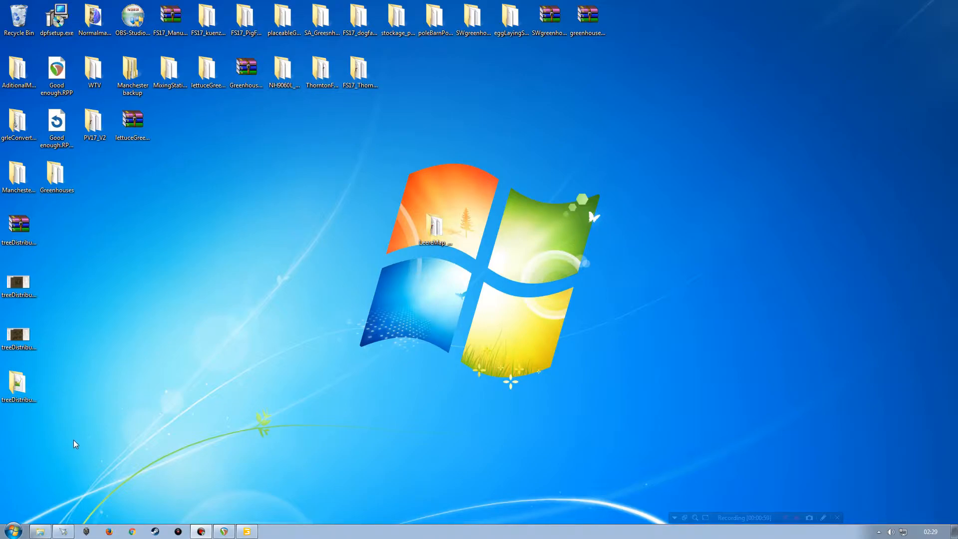
# Step: Open the GIANTS_Editor_7.1.0_64-bit folder under Local Disk (C:) > Program Files > GIANTS Software
pyautogui.click(13, 530)
pyautogui.click(183, 308)
pyautogui.doubleClick(606, 124)
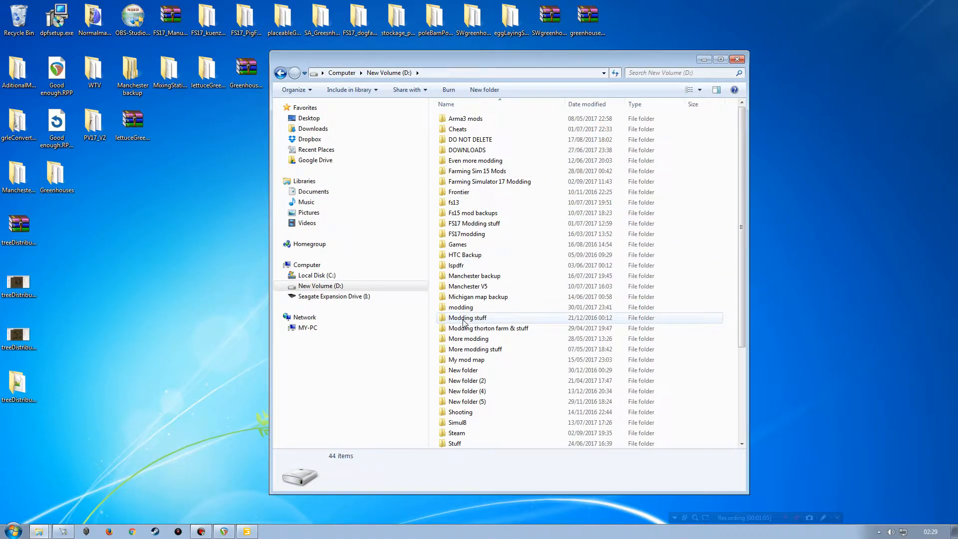
pyautogui.click(322, 273)
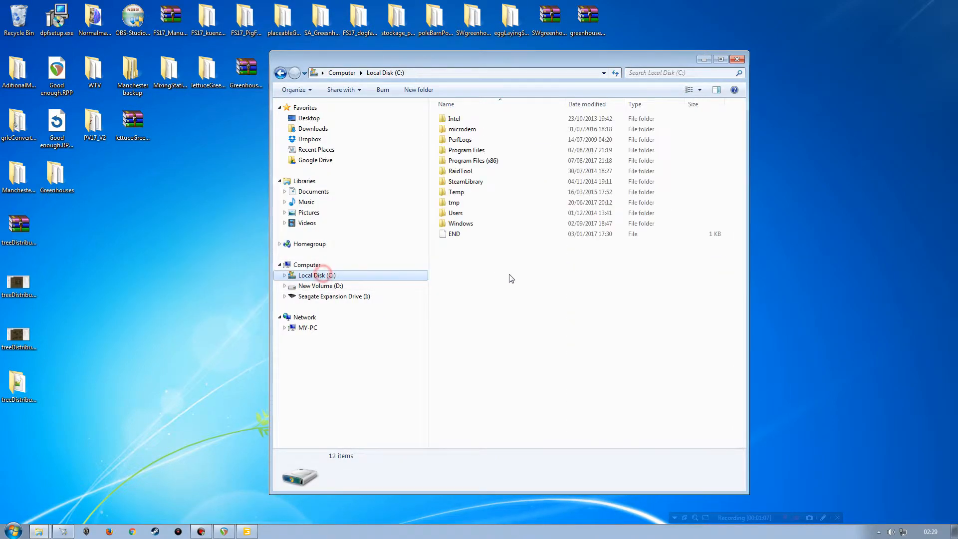
pyautogui.doubleClick(469, 150)
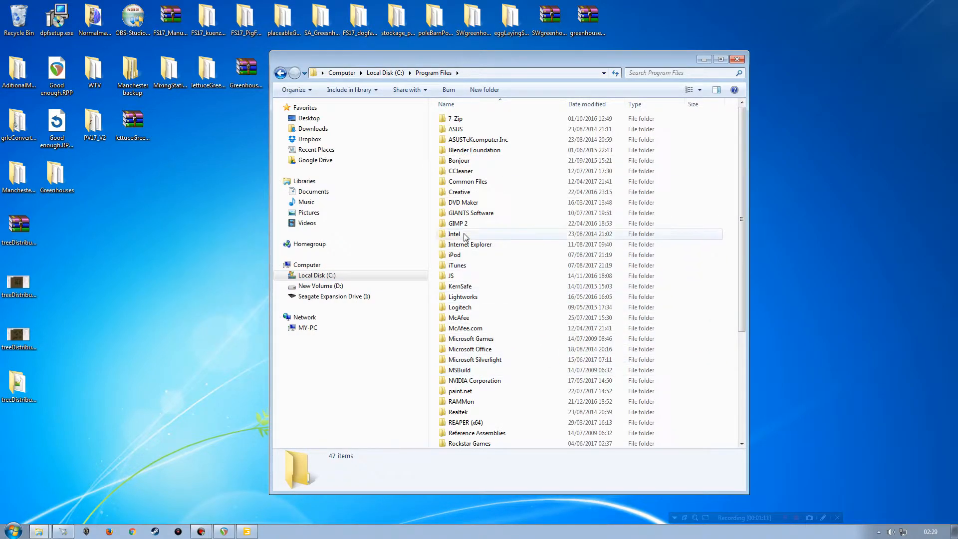
pyautogui.doubleClick(469, 212)
pyautogui.moveTo(490, 63); pyautogui.dragTo(380, 62)
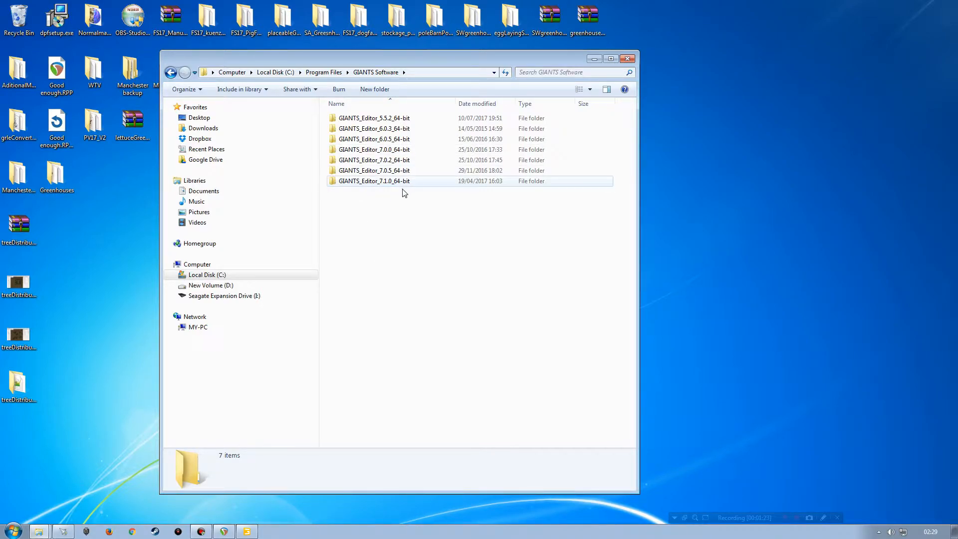
pyautogui.click(370, 182)
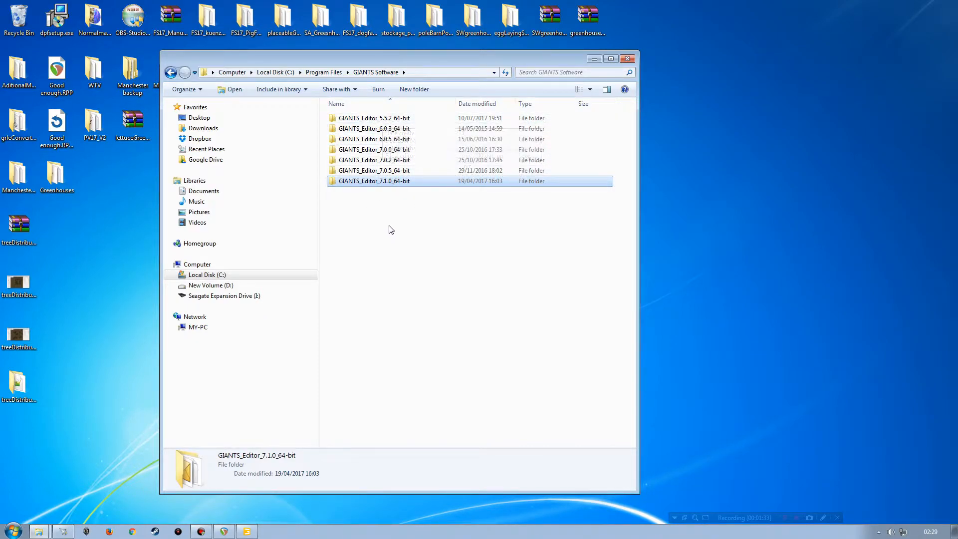
pyautogui.doubleClick(368, 183)
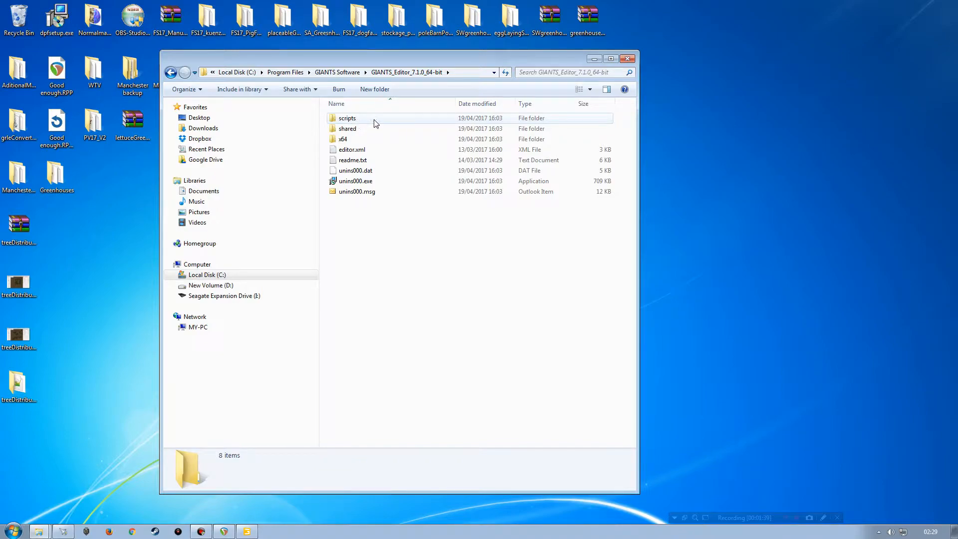
# Step: Navigate into the editor's scripts > FS17 > map folder holding treeDistributorV1200.lua
pyautogui.doubleClick(346, 119)
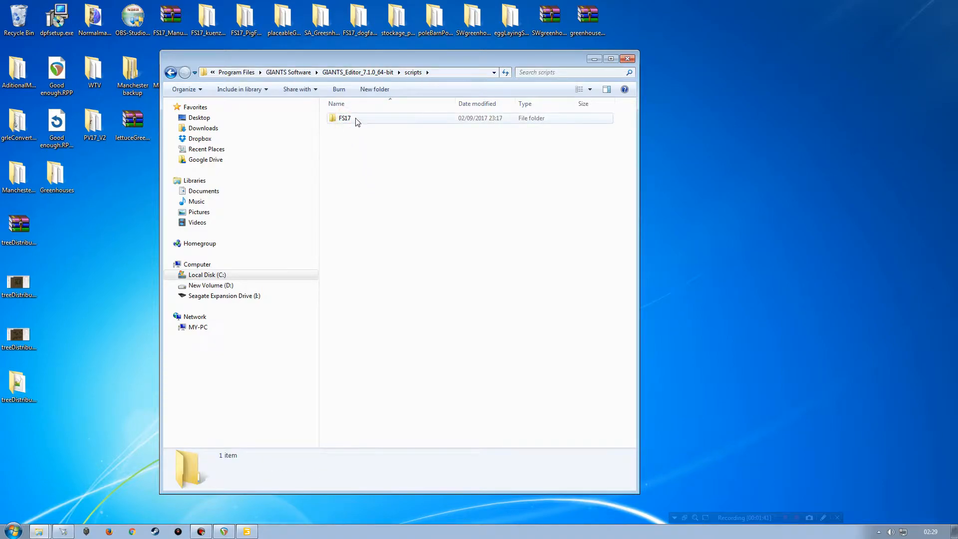
pyautogui.doubleClick(348, 120)
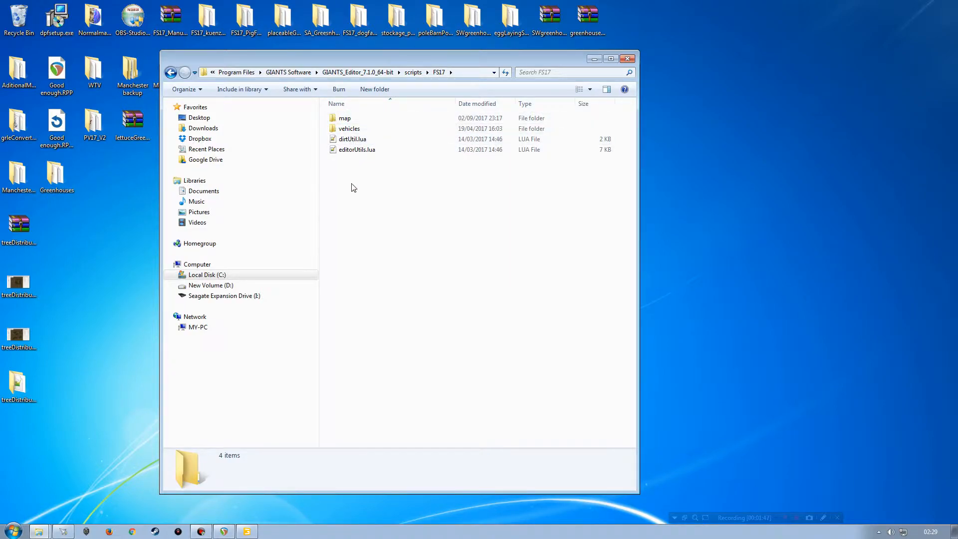
pyautogui.doubleClick(348, 129)
pyautogui.doubleClick(349, 118)
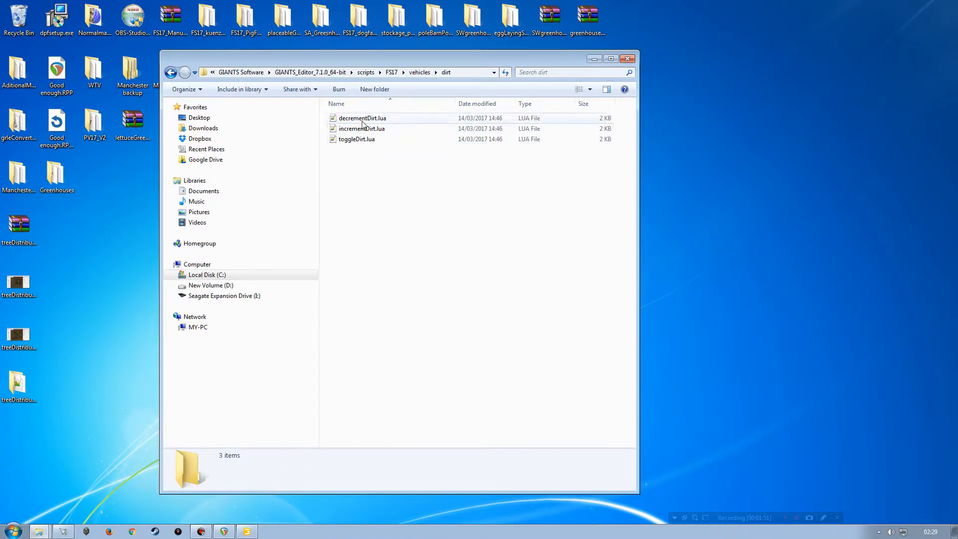
pyautogui.press('BackSpace')
pyautogui.press('BackSpace')
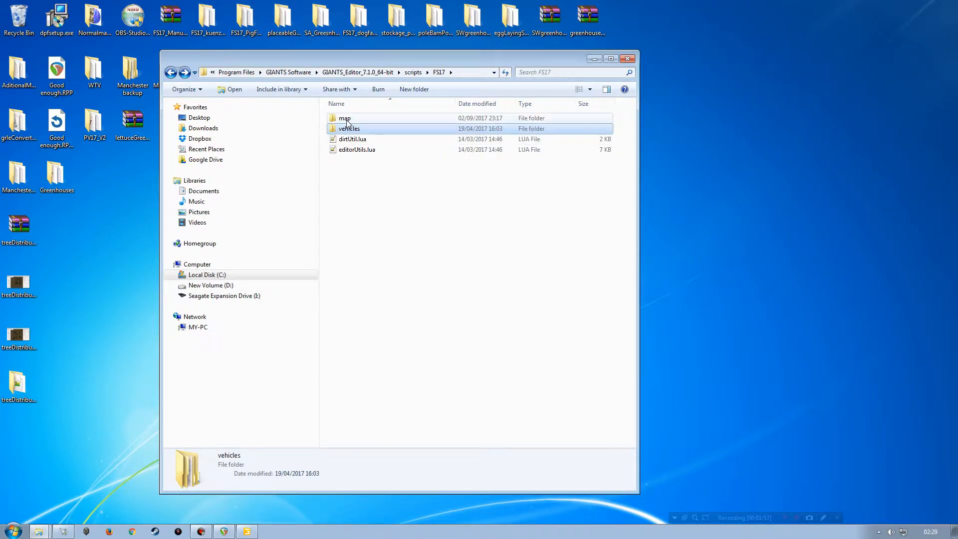
pyautogui.doubleClick(347, 120)
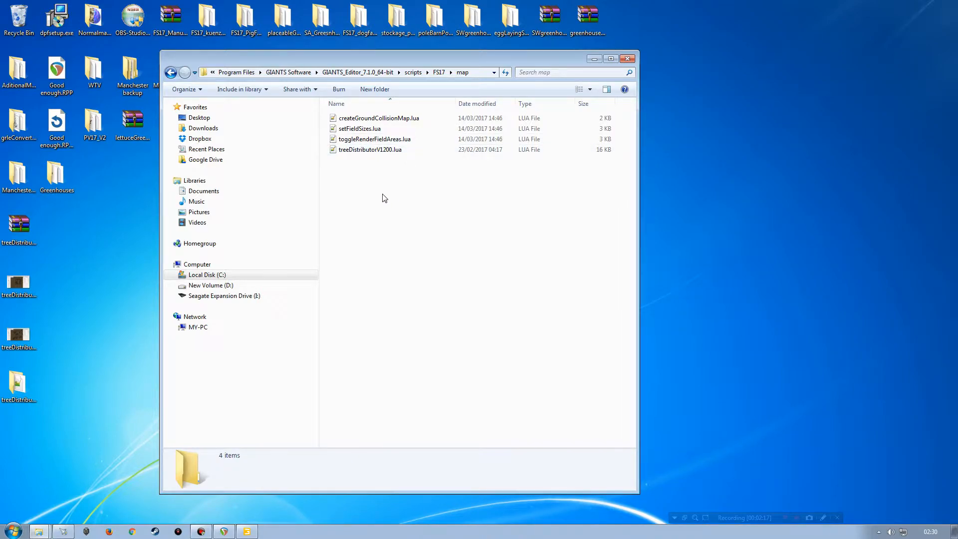
# Step: Browse back up through the editor's folders and return to the scripts > FS17 > map folder
pyautogui.press('BackSpace')
pyautogui.press('BackSpace')
pyautogui.press('BackSpace')
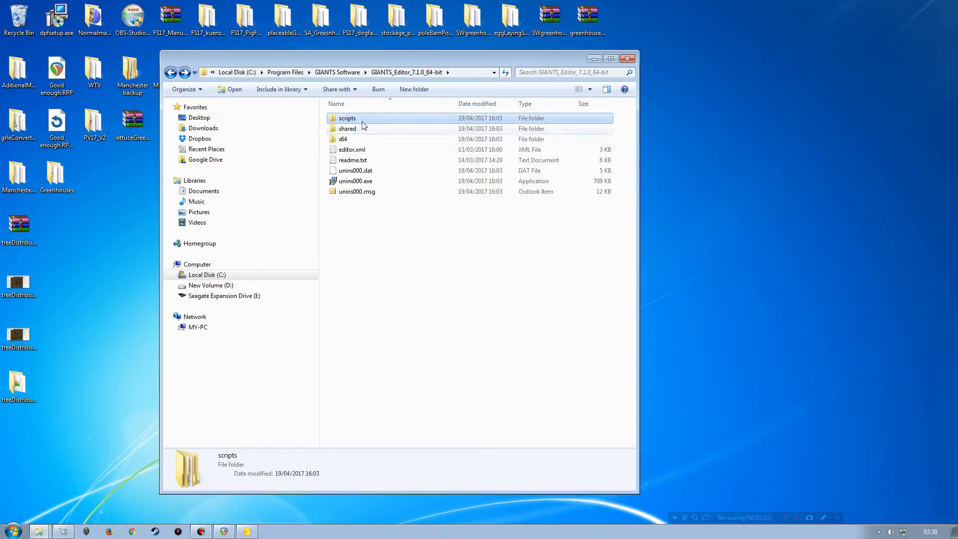
pyautogui.doubleClick(365, 122)
pyautogui.doubleClick(356, 121)
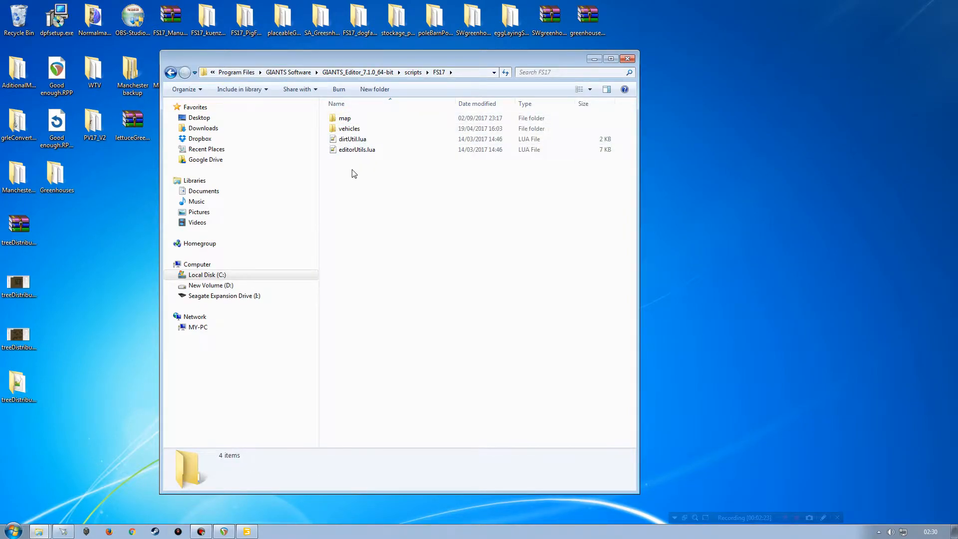
pyautogui.press('BackSpace')
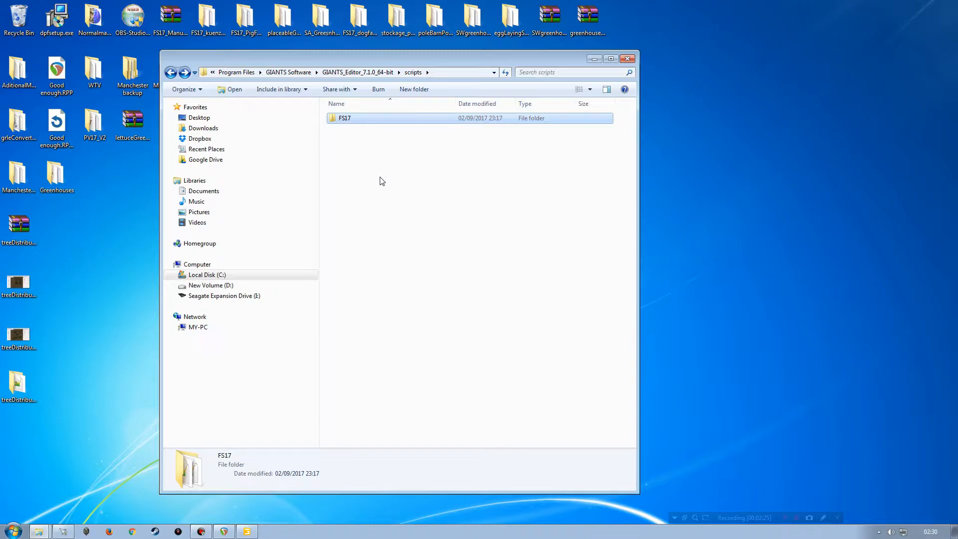
pyautogui.doubleClick(345, 120)
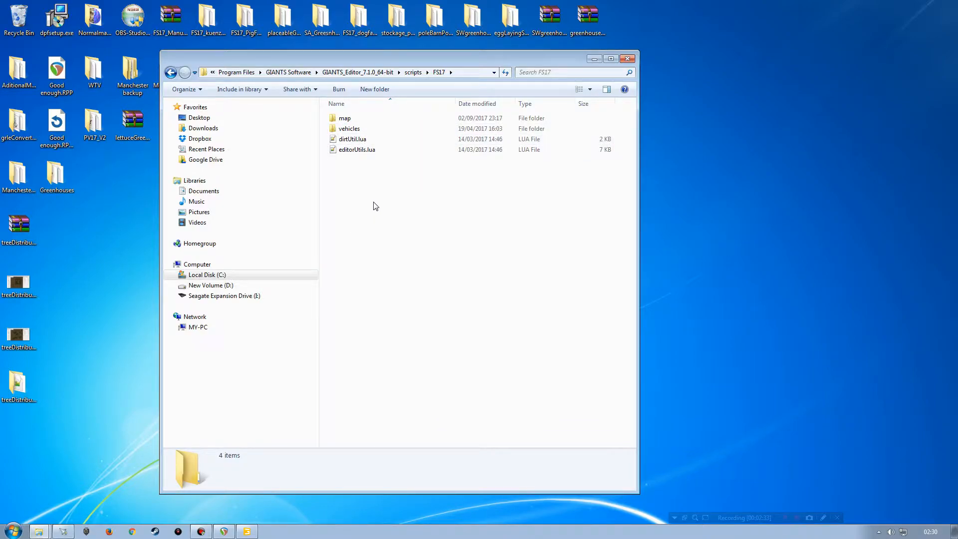
pyautogui.doubleClick(347, 119)
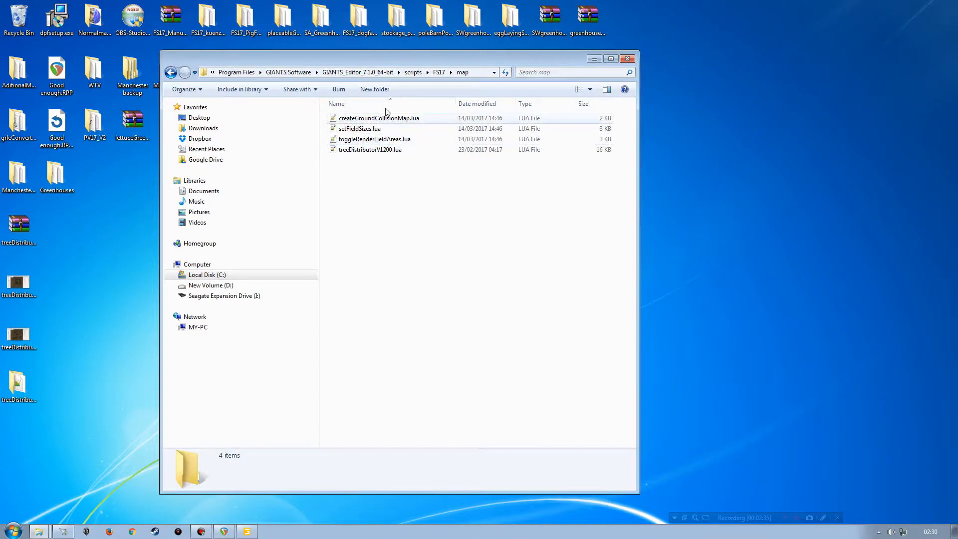
# Step: Switch to GIANTS Editor and check the Scripts > FS17 > Map menu for Tree Distributor V1200
pyautogui.click(247, 531)
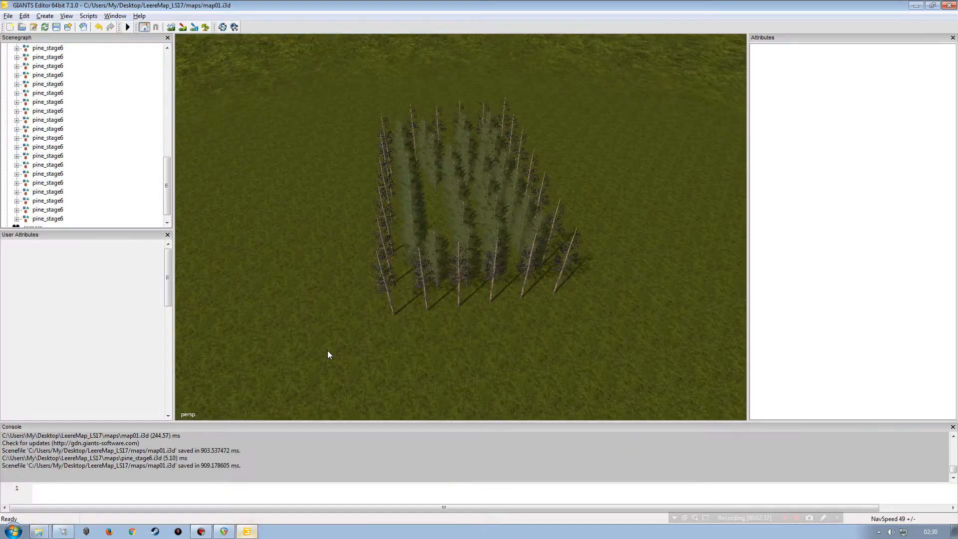
pyautogui.click(88, 16)
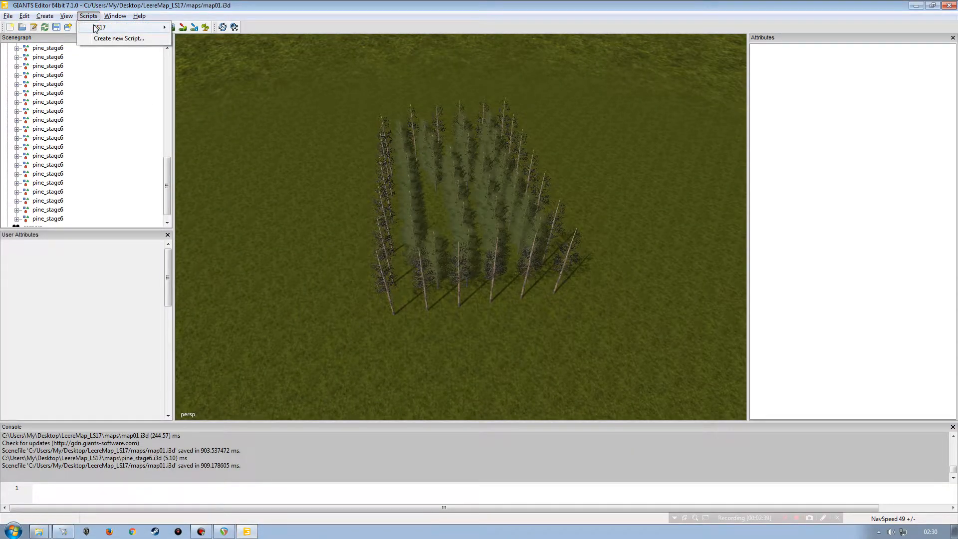
pyautogui.moveTo(140, 28)
pyautogui.moveTo(193, 29)
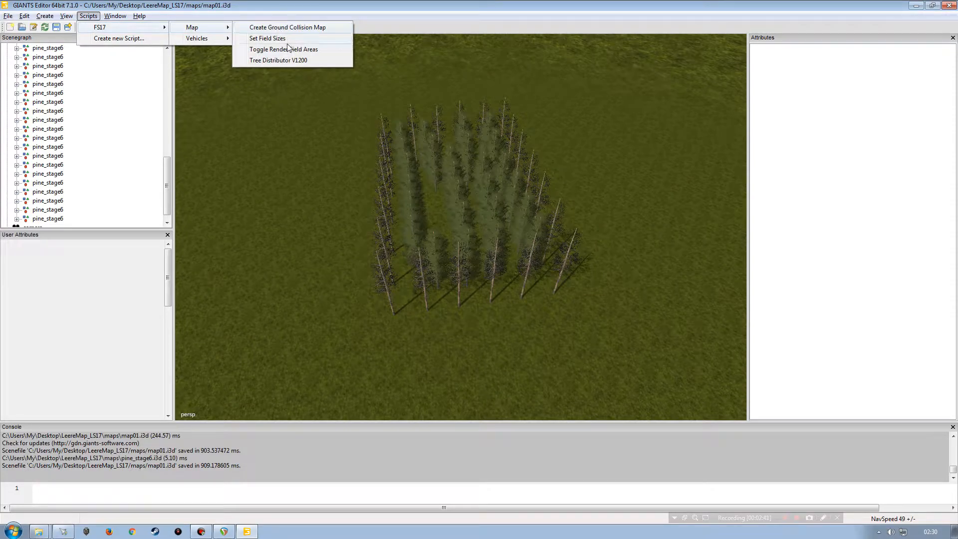
# Step: Go up to the FS17 scripts folder and return to the GIANTS Editor window
pyautogui.click(916, 5)
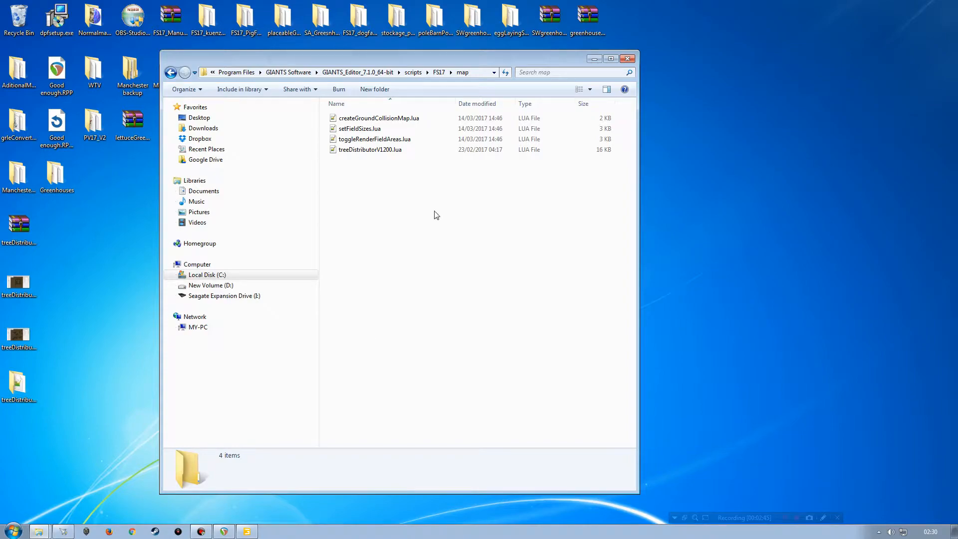
pyautogui.click(439, 72)
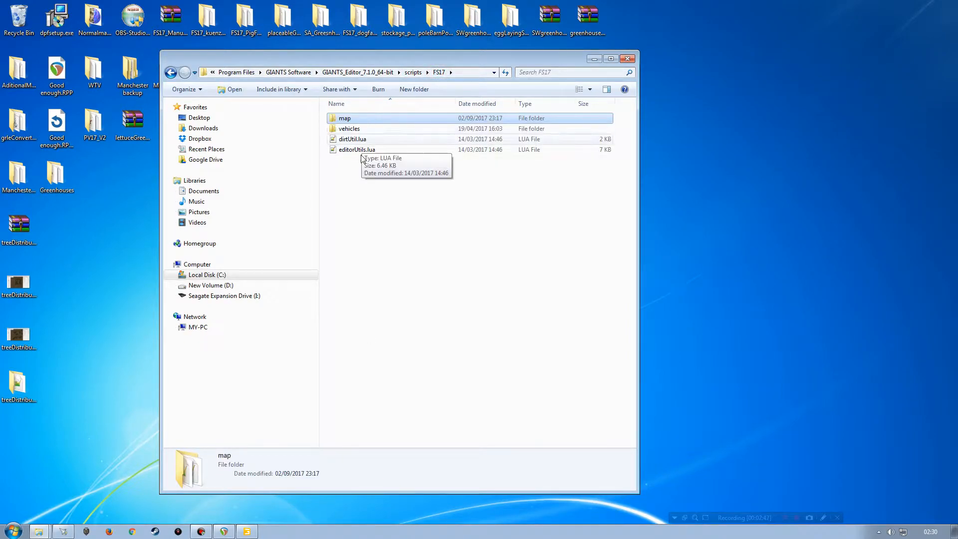
pyautogui.click(246, 531)
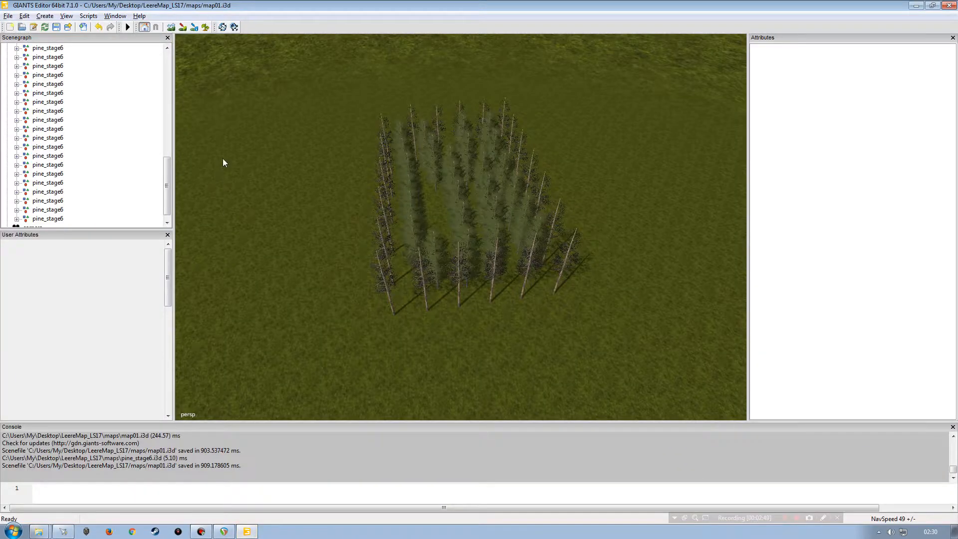
# Step: Check the Scripts > FS17 menu for the Map and Vehicles script submenus
pyautogui.click(88, 16)
pyautogui.moveTo(162, 27)
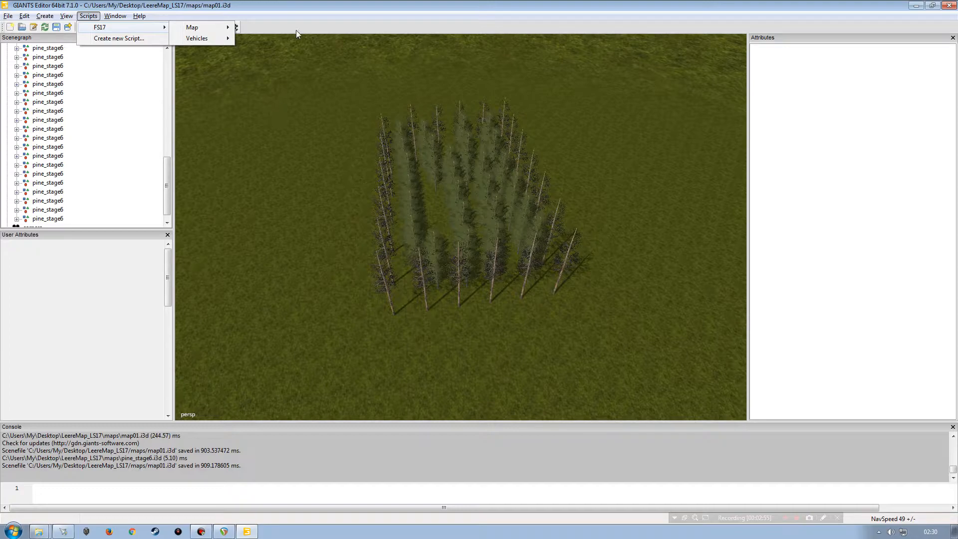
pyautogui.click(295, 7)
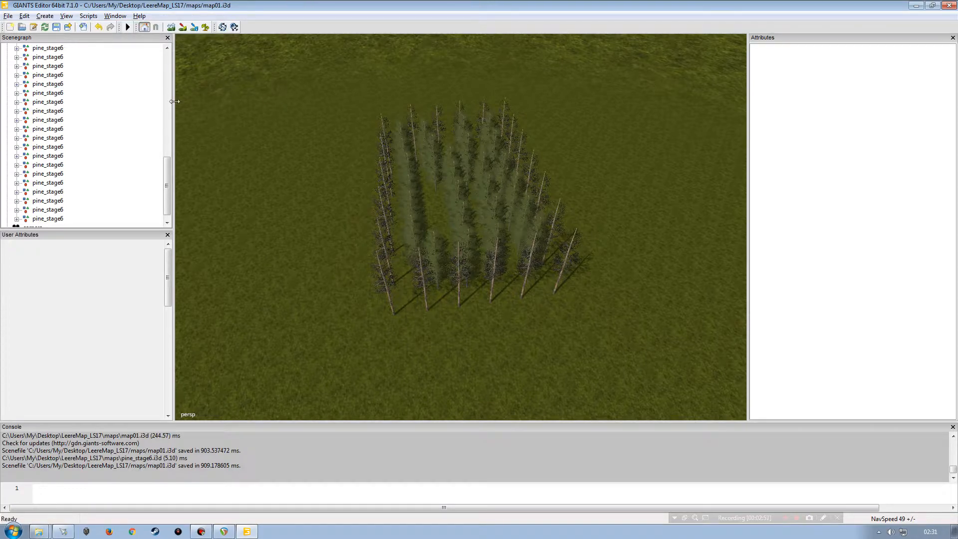
# Step: Switch to the FS17 scripts folder, open the map folder to check its Lua files, and close the window
pyautogui.click(38, 531)
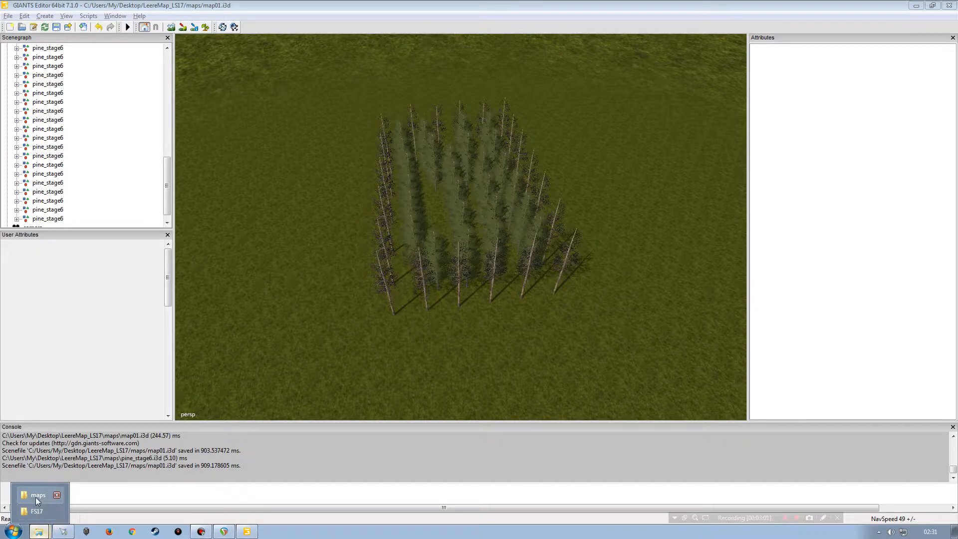
pyautogui.click(36, 511)
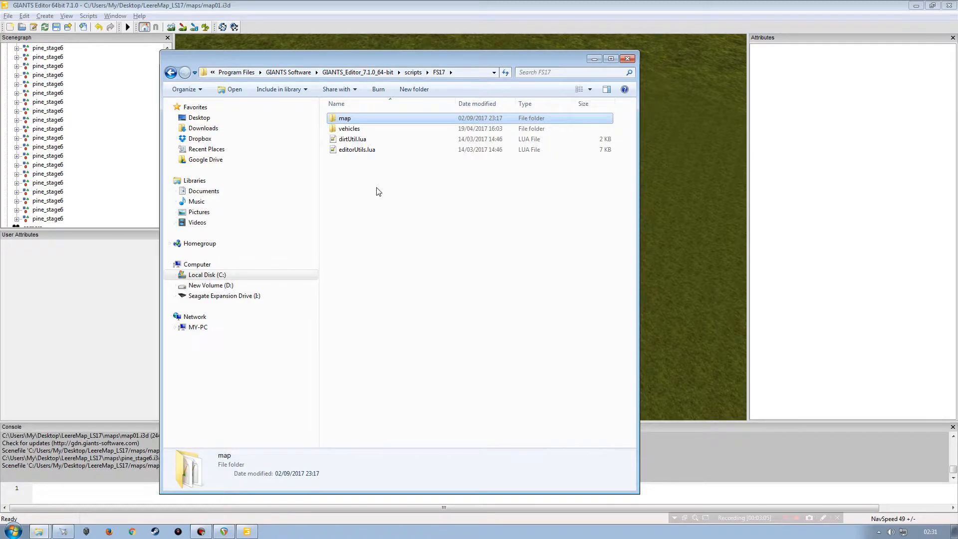
pyautogui.doubleClick(344, 119)
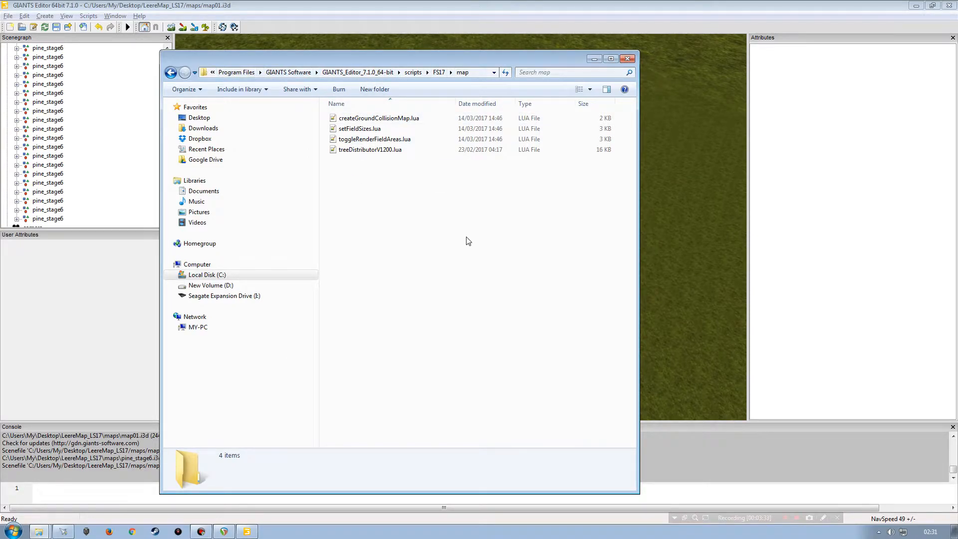
pyautogui.click(628, 58)
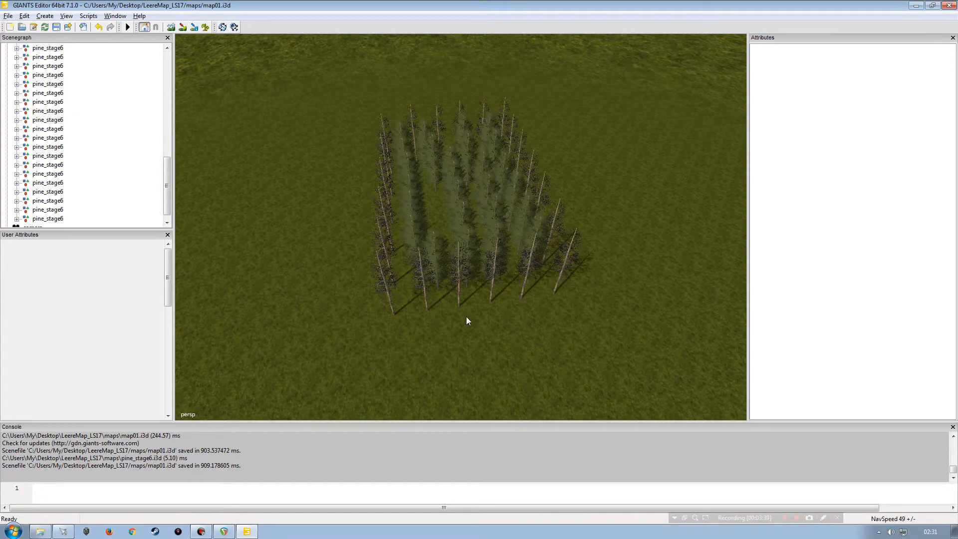
# Step: Orbit around the pine tree group to examine it from several angles
pyautogui.keyDown('alt'); pyautogui.moveTo(466, 316); pyautogui.dragTo(471, 226, button='right'); pyautogui.keyUp('alt')
pyautogui.keyDown('alt'); pyautogui.moveTo(471, 226); pyautogui.dragTo(432, 271); pyautogui.keyUp('alt')
pyautogui.keyDown('alt'); pyautogui.moveTo(432, 270); pyautogui.dragTo(397, 294, button='right'); pyautogui.keyUp('alt')
pyautogui.keyDown('alt'); pyautogui.moveTo(398, 295); pyautogui.dragTo(435, 293); pyautogui.keyUp('alt')
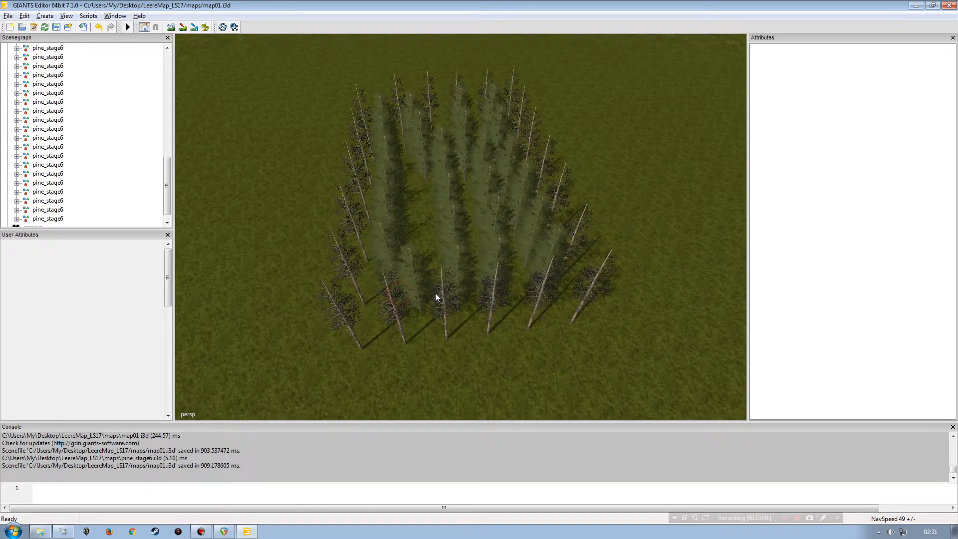
pyautogui.moveTo(427, 254)
pyautogui.keyDown('alt'); pyautogui.mouseDown()
pyautogui.moveTo(651, 168)
pyautogui.moveTo(595, 229)
pyautogui.moveTo(420, 224)
pyautogui.moveTo(419, 250)
pyautogui.mouseUp(); pyautogui.keyUp('alt')
pyautogui.keyDown('alt'); pyautogui.moveTo(419, 251); pyautogui.dragTo(412, 274, button='right'); pyautogui.keyUp('alt')
pyautogui.keyDown('alt'); pyautogui.moveTo(412, 274); pyautogui.dragTo(435, 277); pyautogui.keyUp('alt')
pyautogui.keyDown('alt'); pyautogui.moveTo(436, 276); pyautogui.dragTo(420, 254, button='right'); pyautogui.keyUp('alt')
pyautogui.keyDown('alt'); pyautogui.moveTo(420, 254); pyautogui.dragTo(423, 251); pyautogui.keyUp('alt')
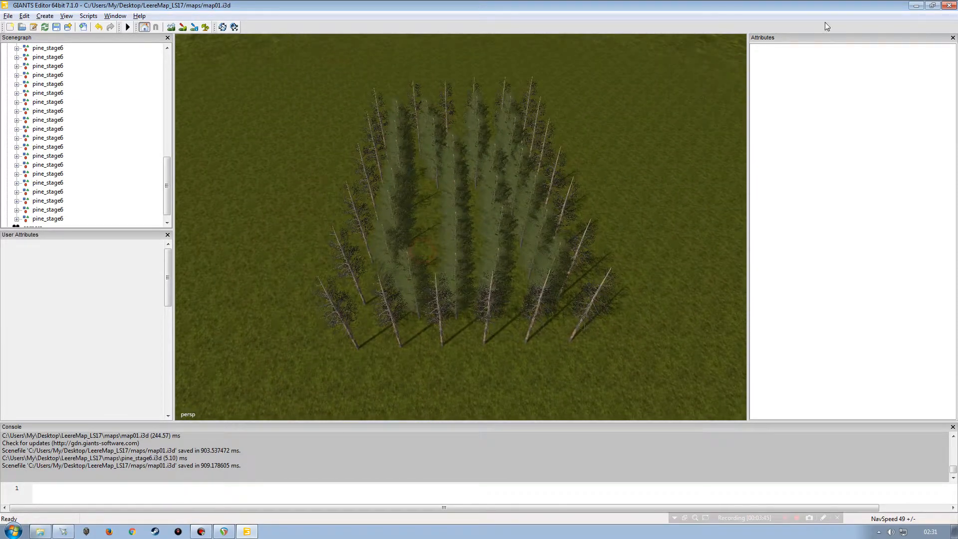
# Step: Minimize the editor and open the treeDistributorV1200_screen_01 image from the desktop
pyautogui.click(915, 6)
pyautogui.click(12, 294)
pyautogui.doubleClick(13, 294)
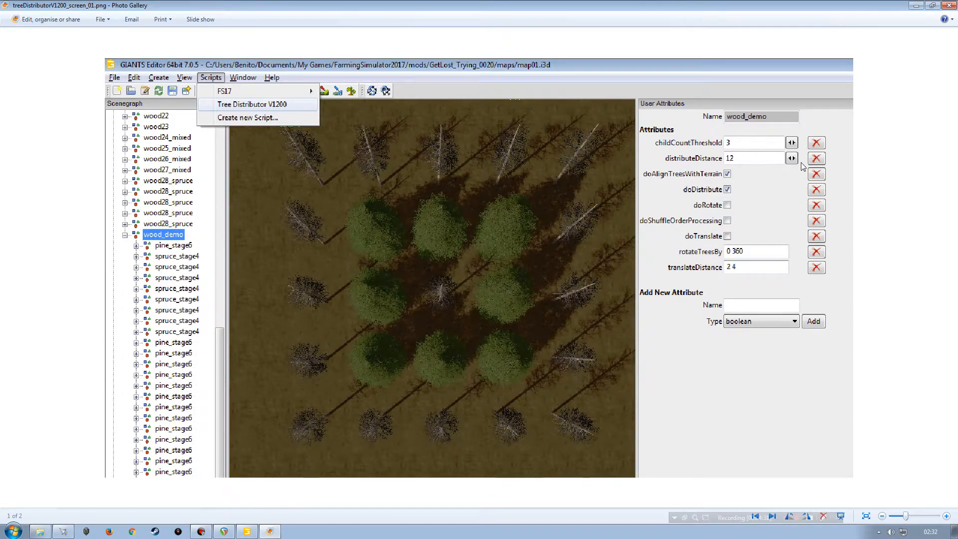
# Step: Close that image, open the treeDistributorV1200_screen_02 image to study its attributes, and close it
pyautogui.click(949, 6)
pyautogui.doubleClick(16, 334)
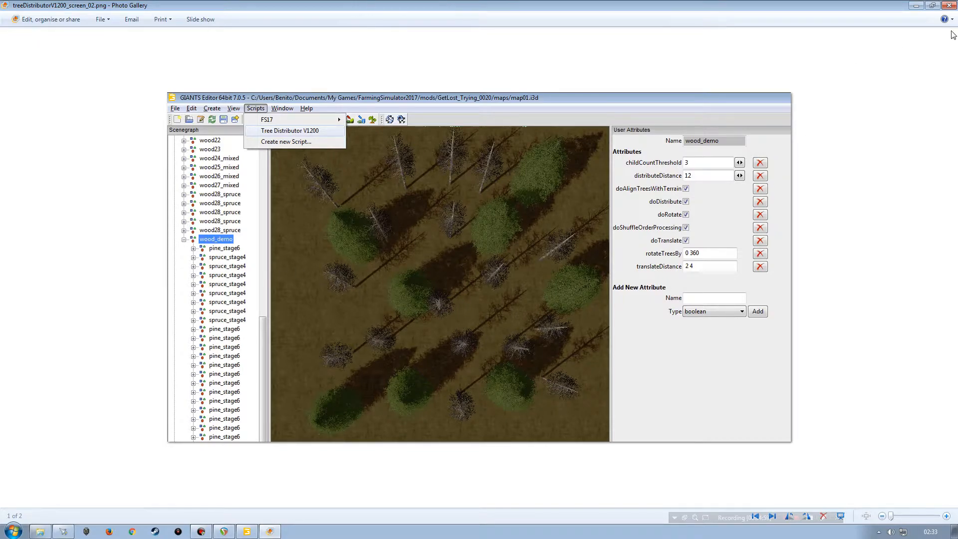
pyautogui.click(948, 6)
# Step: Return to GIANTS Editor and orbit in close to inspect the trees
pyautogui.click(246, 531)
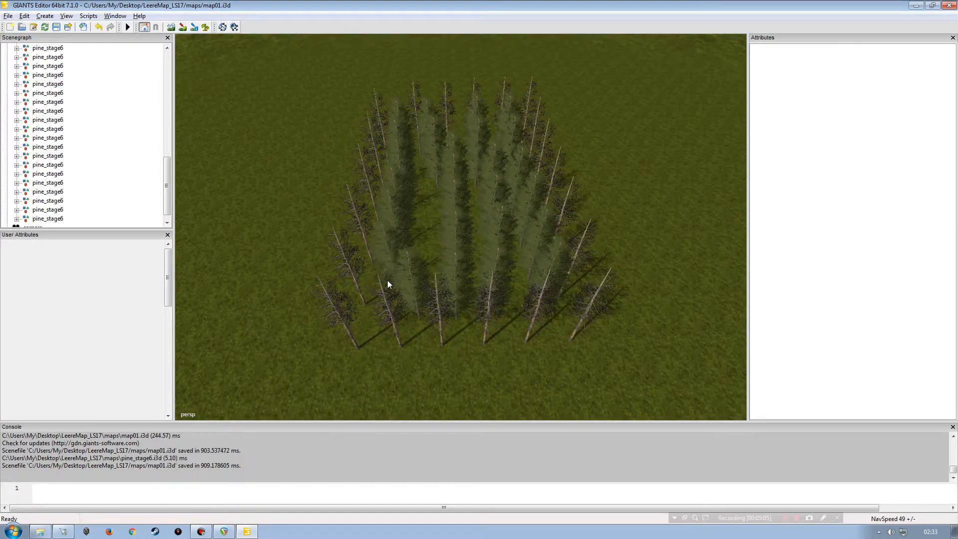
pyautogui.keyDown('alt'); pyautogui.moveTo(387, 279); pyautogui.dragTo(374, 269); pyautogui.keyUp('alt')
pyautogui.keyDown('alt'); pyautogui.moveTo(374, 269); pyautogui.dragTo(407, 237, button='right'); pyautogui.keyUp('alt')
pyautogui.keyDown('alt'); pyautogui.moveTo(406, 237); pyautogui.dragTo(477, 262); pyautogui.keyUp('alt')
pyautogui.keyDown('alt'); pyautogui.moveTo(480, 251); pyautogui.dragTo(438, 279, button='right'); pyautogui.keyUp('alt')
pyautogui.keyDown('alt'); pyautogui.moveTo(438, 279); pyautogui.dragTo(433, 283); pyautogui.keyUp('alt')
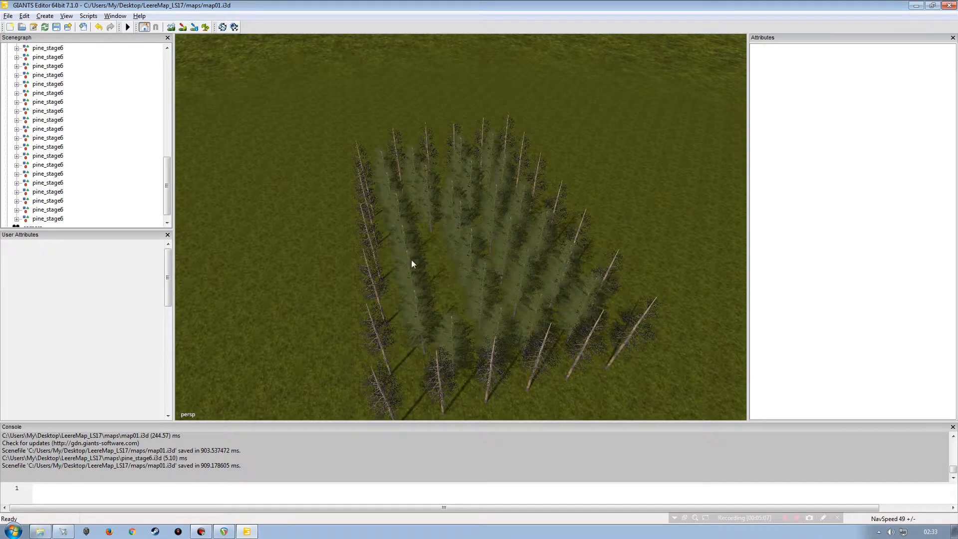
pyautogui.keyDown('alt'); pyautogui.moveTo(450, 318); pyautogui.dragTo(404, 310); pyautogui.keyUp('alt')
pyautogui.keyDown('alt'); pyautogui.moveTo(404, 310); pyautogui.dragTo(414, 211, button='right'); pyautogui.keyUp('alt')
pyautogui.keyDown('alt'); pyautogui.moveTo(411, 232); pyautogui.dragTo(459, 203); pyautogui.keyUp('alt')
pyautogui.keyDown('alt'); pyautogui.moveTo(459, 203); pyautogui.dragTo(439, 241, button='right'); pyautogui.keyUp('alt')
pyautogui.keyDown('alt'); pyautogui.moveTo(438, 241); pyautogui.dragTo(437, 268); pyautogui.keyUp('alt')
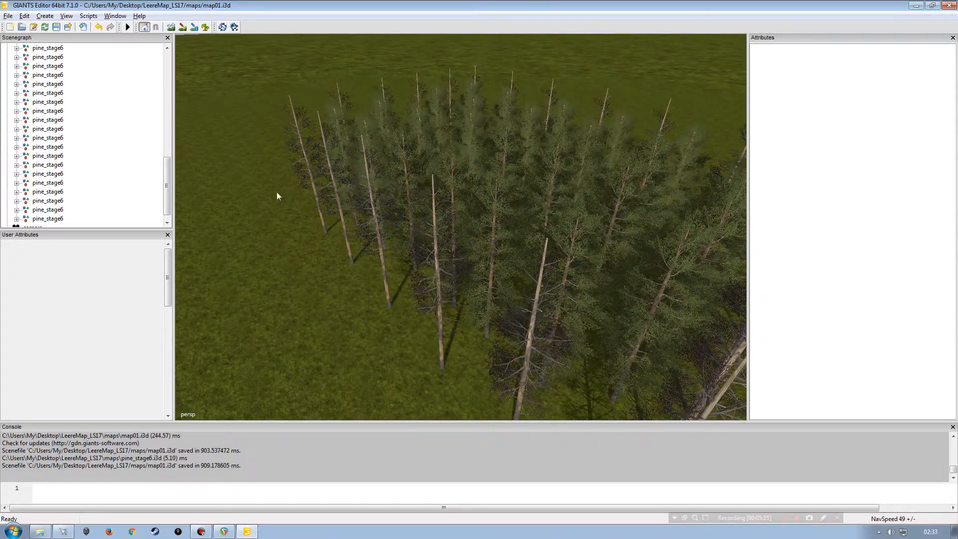
# Step: Scroll the scenegraph and keep orbiting the view to examine the tree rows
pyautogui.moveTo(167, 177); pyautogui.dragTo(168, 127)
pyautogui.keyDown('alt'); pyautogui.moveTo(481, 237); pyautogui.dragTo(429, 230); pyautogui.keyUp('alt')
pyautogui.keyDown('alt'); pyautogui.moveTo(430, 230); pyautogui.dragTo(382, 239, button='right'); pyautogui.keyUp('alt')
pyautogui.keyDown('alt'); pyautogui.moveTo(381, 231); pyautogui.dragTo(456, 196); pyautogui.keyUp('alt')
pyautogui.moveTo(434, 238)
pyautogui.keyDown('alt'); pyautogui.mouseDown(button='right')
pyautogui.moveTo(418, 256)
pyautogui.moveTo(417, 237)
pyautogui.mouseUp(button='right'); pyautogui.keyUp('alt')
pyautogui.keyDown('alt'); pyautogui.moveTo(417, 237); pyautogui.dragTo(451, 208); pyautogui.keyUp('alt')
pyautogui.keyDown('alt'); pyautogui.moveTo(444, 240); pyautogui.dragTo(430, 255, button='right'); pyautogui.keyUp('alt')
pyautogui.keyDown('alt'); pyautogui.moveTo(430, 255); pyautogui.dragTo(445, 240); pyautogui.keyUp('alt')
pyautogui.keyDown('alt'); pyautogui.moveTo(445, 240); pyautogui.dragTo(428, 259, button='right'); pyautogui.keyUp('alt')
pyautogui.keyDown('alt'); pyautogui.moveTo(428, 259); pyautogui.dragTo(469, 271); pyautogui.keyUp('alt')
pyautogui.keyDown('alt'); pyautogui.moveTo(469, 270); pyautogui.dragTo(479, 222, button='right'); pyautogui.keyUp('alt')
pyautogui.keyDown('alt'); pyautogui.moveTo(479, 222); pyautogui.dragTo(424, 227); pyautogui.keyUp('alt')
pyautogui.keyDown('alt'); pyautogui.moveTo(424, 227); pyautogui.dragTo(415, 254, button='right'); pyautogui.keyUp('alt')
pyautogui.keyDown('alt'); pyautogui.moveTo(415, 254); pyautogui.dragTo(376, 237); pyautogui.keyUp('alt')
pyautogui.keyDown('alt'); pyautogui.moveTo(376, 237); pyautogui.dragTo(421, 228, button='right'); pyautogui.keyUp('alt')
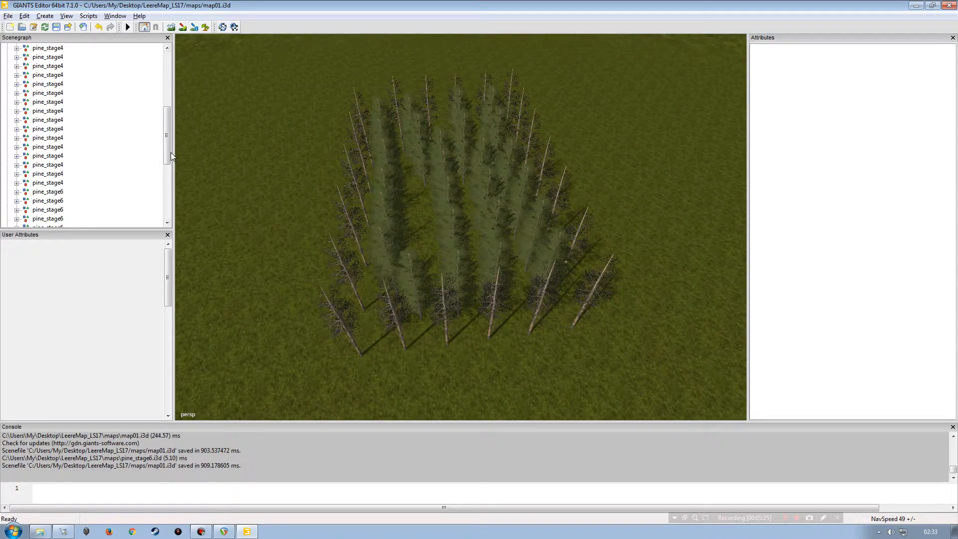
# Step: Select the wood_demo group in the scenegraph and duplicate it
pyautogui.moveTo(167, 150); pyautogui.dragTo(167, 89)
pyautogui.click(48, 119)
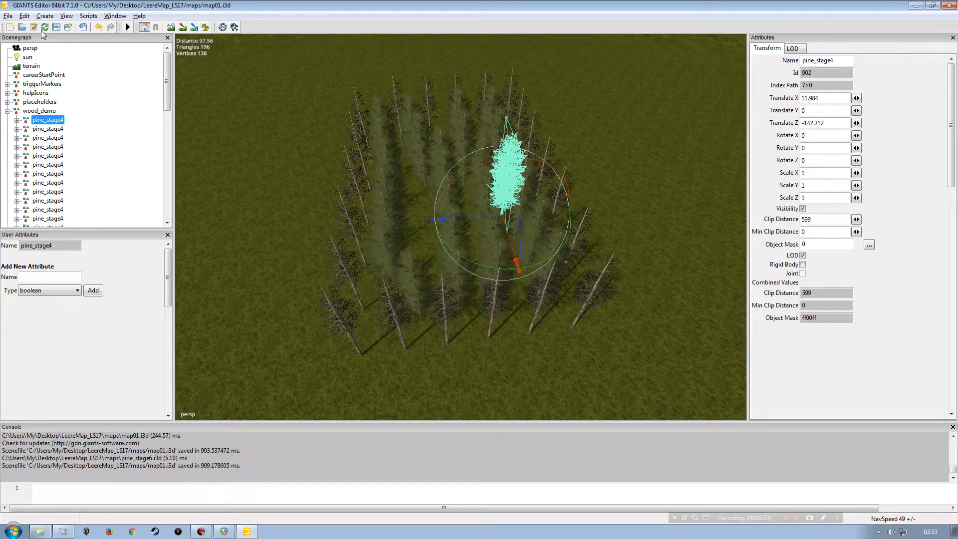
pyautogui.click(24, 15)
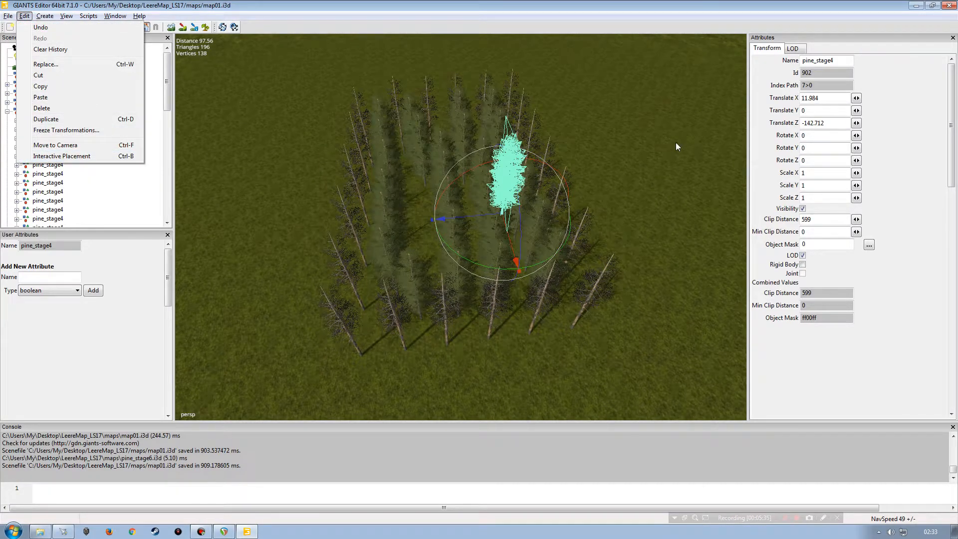
pyautogui.click(132, 197)
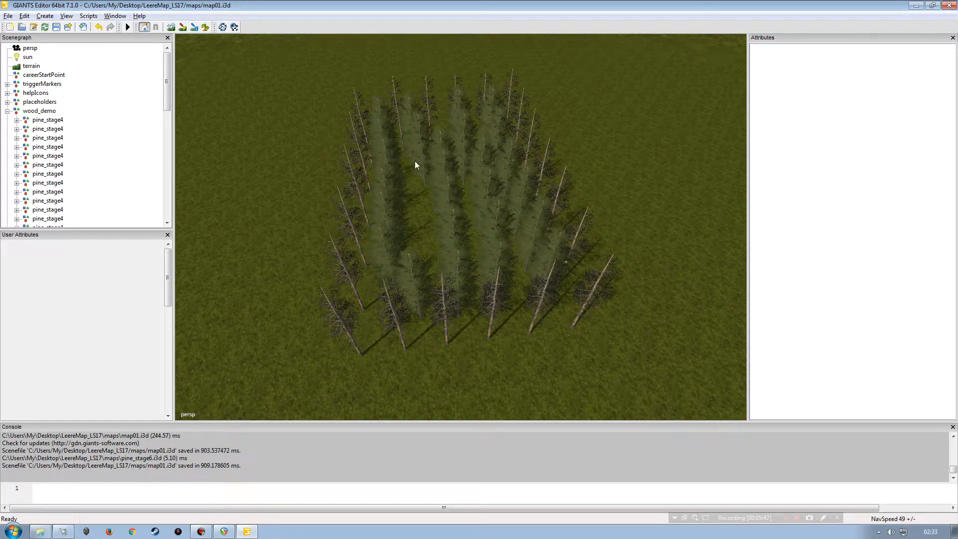
pyautogui.click(39, 111)
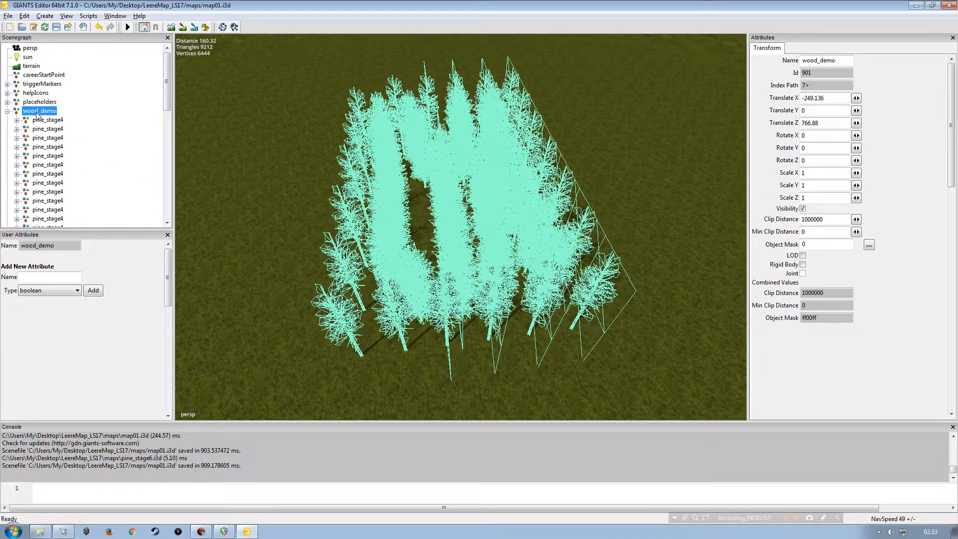
pyautogui.click(8, 111)
pyautogui.hotkey('ctrl', 'd')
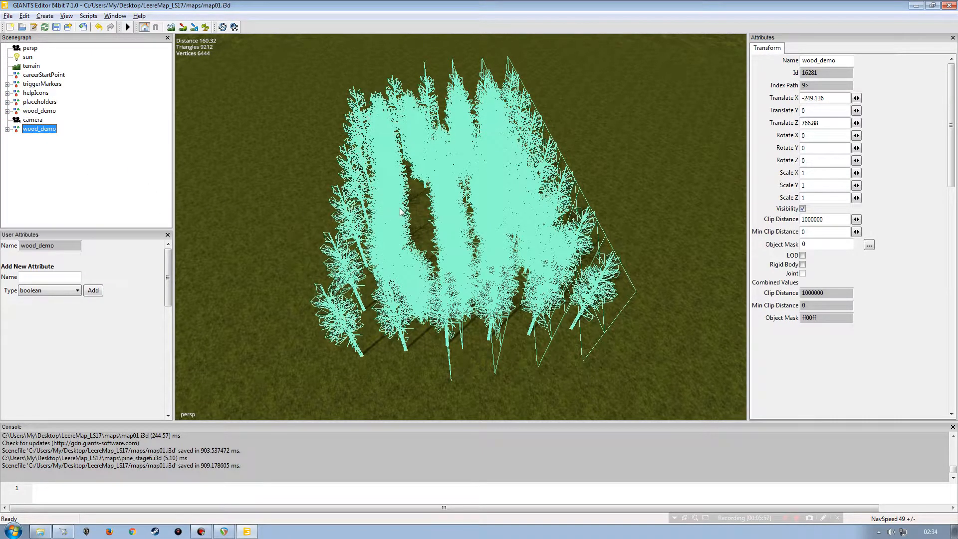
# Step: Drag the duplicated wood_demo group to a new spot away from the original
pyautogui.scroll(-5, 400, 212)
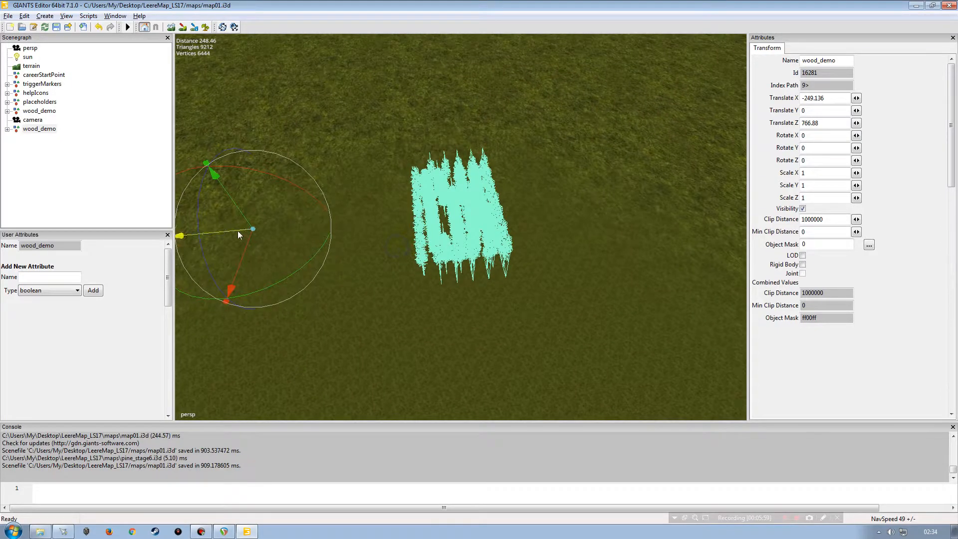
pyautogui.moveTo(238, 231); pyautogui.dragTo(444, 209)
pyautogui.click(128, 190)
pyautogui.keyDown('alt'); pyautogui.moveTo(578, 203); pyautogui.dragTo(550, 271); pyautogui.keyUp('alt')
pyautogui.keyDown('alt'); pyautogui.moveTo(550, 271); pyautogui.dragTo(620, 208, button='right'); pyautogui.keyUp('alt')
pyautogui.keyDown('alt'); pyautogui.moveTo(620, 208); pyautogui.dragTo(481, 243); pyautogui.keyUp('alt')
pyautogui.keyDown('alt'); pyautogui.moveTo(481, 243); pyautogui.dragTo(595, 254); pyautogui.keyUp('alt')
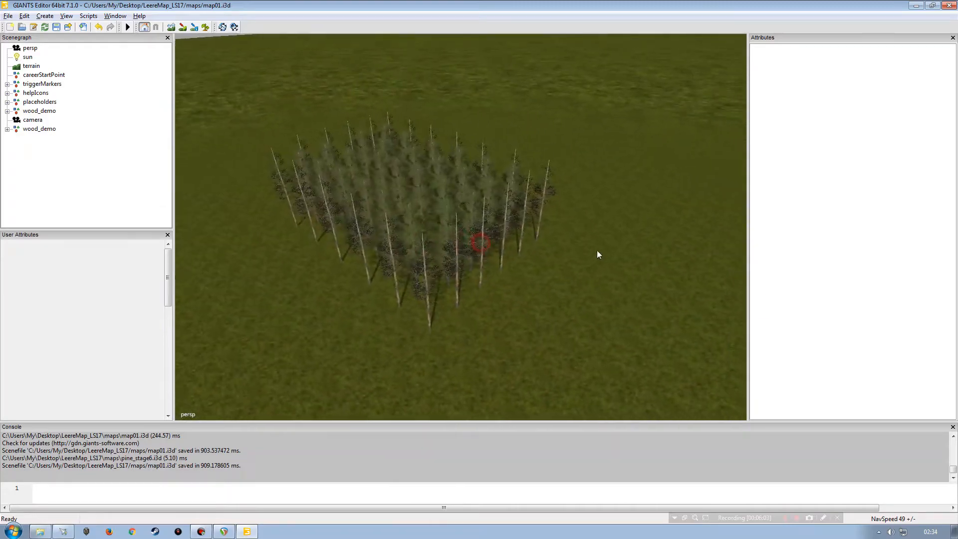
# Step: Orbit the view to see both tree groups side by side
pyautogui.keyDown('alt'); pyautogui.moveTo(599, 246); pyautogui.dragTo(497, 292, button='right'); pyautogui.keyUp('alt')
pyautogui.click(450, 326)
pyautogui.keyDown('alt'); pyautogui.moveTo(463, 217); pyautogui.dragTo(330, 262); pyautogui.keyUp('alt')
pyautogui.moveTo(404, 214)
pyautogui.keyDown('alt'); pyautogui.mouseDown(button='right')
pyautogui.moveTo(436, 166)
pyautogui.moveTo(360, 230)
pyautogui.moveTo(421, 223)
pyautogui.mouseUp(button='right'); pyautogui.keyUp('alt')
pyautogui.keyDown('alt'); pyautogui.moveTo(427, 234); pyautogui.dragTo(396, 256); pyautogui.keyUp('alt')
pyautogui.keyDown('alt'); pyautogui.moveTo(351, 209); pyautogui.dragTo(384, 215, button='right'); pyautogui.keyUp('alt')
pyautogui.keyDown('alt'); pyautogui.moveTo(517, 233); pyautogui.dragTo(420, 274, button='right'); pyautogui.keyUp('alt')
pyautogui.keyDown('alt'); pyautogui.moveTo(323, 280); pyautogui.dragTo(365, 196, button='right'); pyautogui.keyUp('alt')
pyautogui.keyDown('alt'); pyautogui.moveTo(322, 256); pyautogui.dragTo(448, 253, button='right'); pyautogui.keyUp('alt')
pyautogui.keyDown('alt'); pyautogui.moveTo(448, 253); pyautogui.dragTo(471, 244); pyautogui.keyUp('alt')
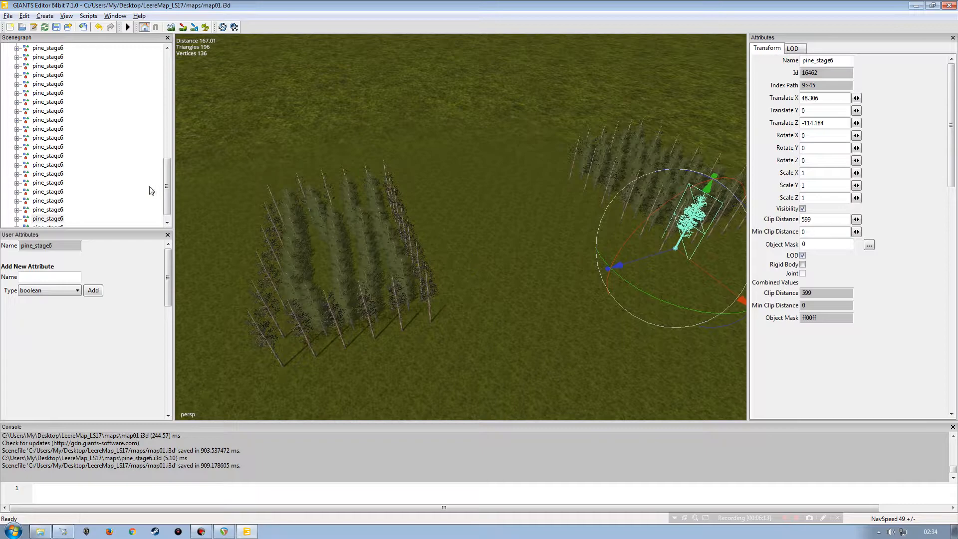
# Step: Move the duplicated wood_demo group up above the camera node, then delete the camera node
pyautogui.moveTo(167, 187); pyautogui.dragTo(167, 86)
pyautogui.click(7, 128)
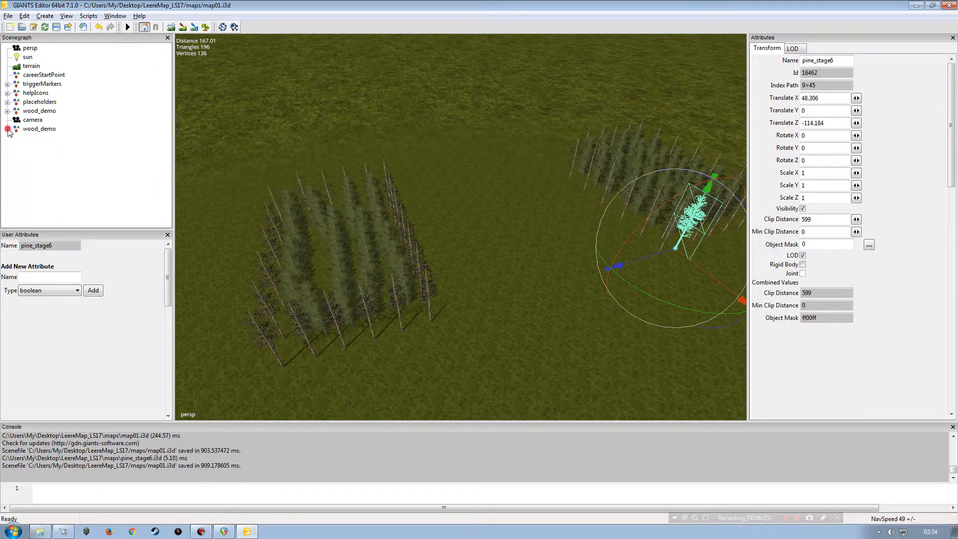
pyautogui.click(30, 130)
pyautogui.rightClick(30, 130)
pyautogui.click(52, 162)
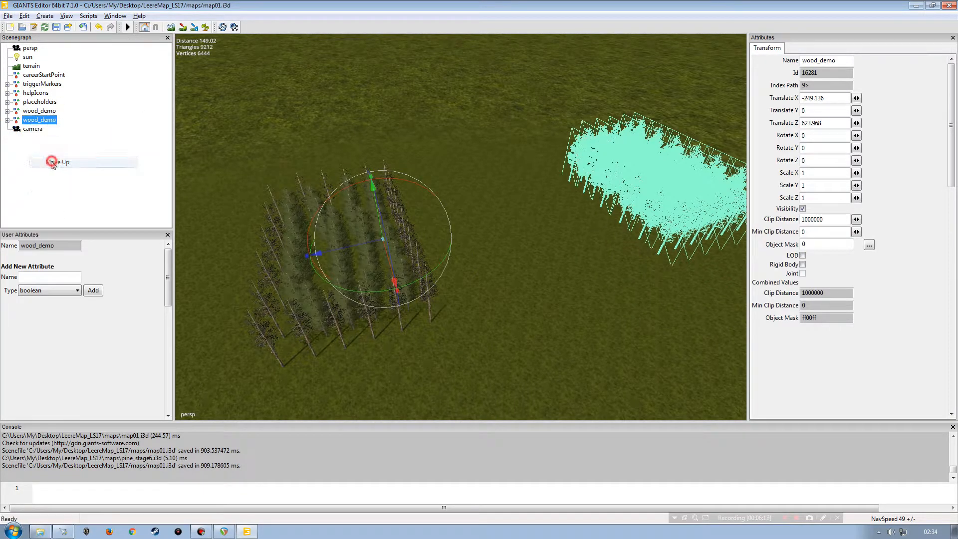
pyautogui.click(33, 129)
pyautogui.press('Delete')
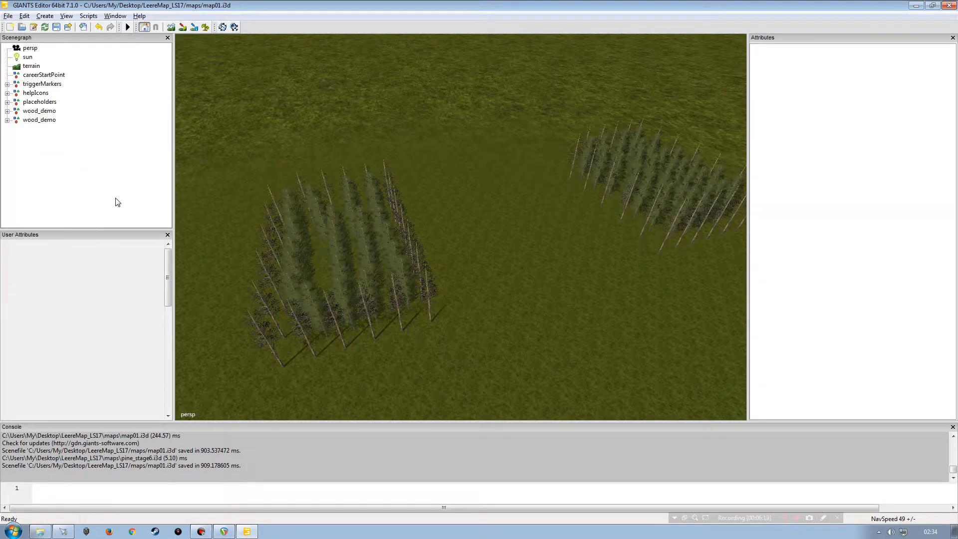
# Step: Pan across the terrain to inspect both wood_demo groups
pyautogui.keyDown('alt'); pyautogui.moveTo(558, 239); pyautogui.dragTo(448, 190); pyautogui.keyUp('alt')
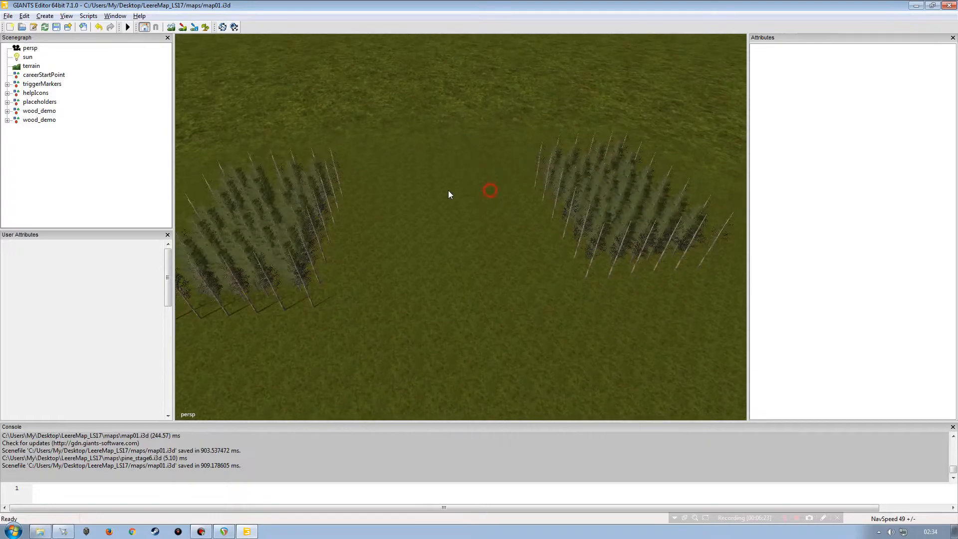
pyautogui.keyDown('alt'); pyautogui.moveTo(448, 190); pyautogui.dragTo(454, 244, button='right'); pyautogui.keyUp('alt')
pyautogui.keyDown('alt'); pyautogui.moveTo(454, 244); pyautogui.dragTo(485, 214); pyautogui.keyUp('alt')
pyautogui.keyDown('alt'); pyautogui.moveTo(485, 214); pyautogui.dragTo(530, 146, button='right'); pyautogui.keyUp('alt')
pyautogui.keyDown('alt'); pyautogui.moveTo(530, 146); pyautogui.dragTo(503, 201); pyautogui.keyUp('alt')
pyautogui.keyDown('alt'); pyautogui.moveTo(502, 201); pyautogui.dragTo(460, 249, button='right'); pyautogui.keyUp('alt')
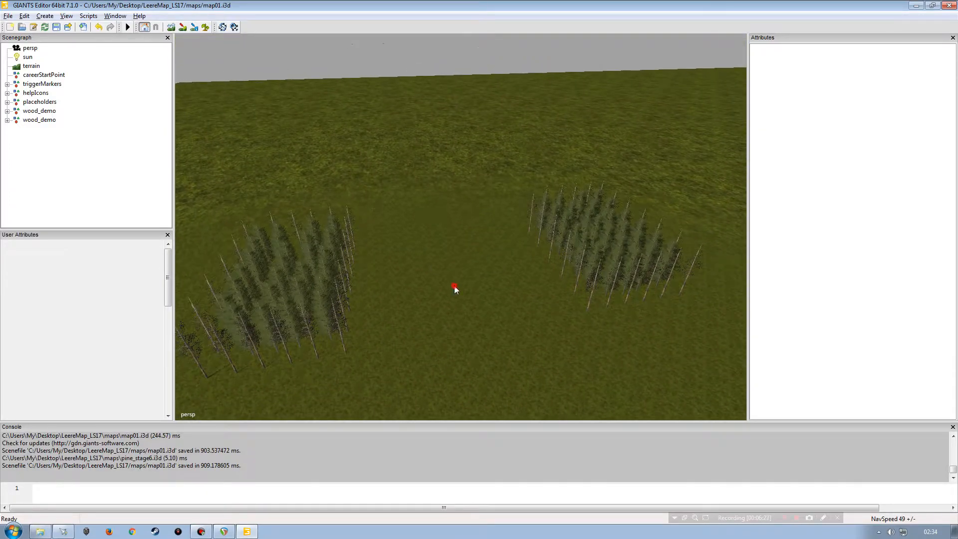
pyautogui.keyDown('alt'); pyautogui.moveTo(454, 288); pyautogui.dragTo(451, 289, button='right'); pyautogui.keyUp('alt')
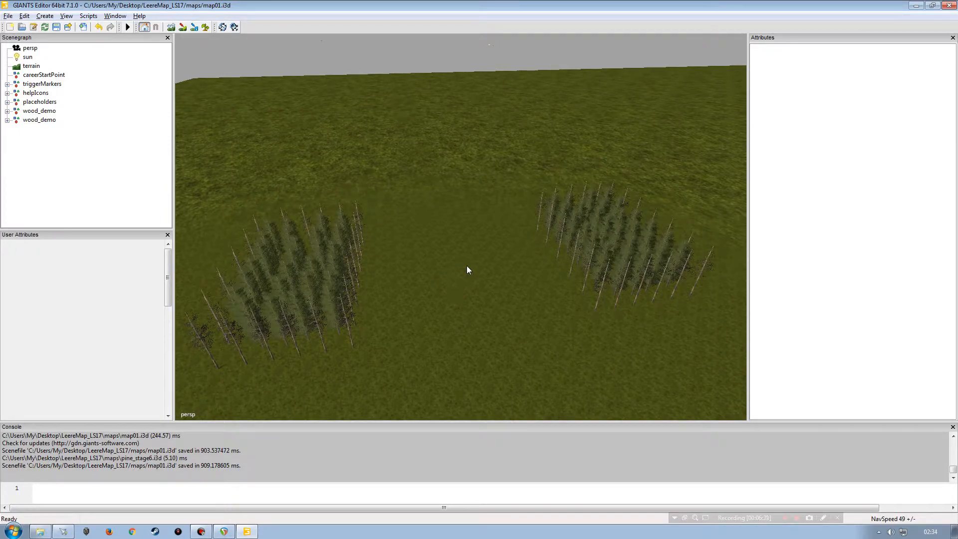
# Step: Orbit around the duplicated tree group to examine it closely
pyautogui.keyDown('alt'); pyautogui.moveTo(498, 259); pyautogui.dragTo(447, 268); pyautogui.keyUp('alt')
pyautogui.keyDown('alt'); pyautogui.moveTo(387, 304); pyautogui.dragTo(429, 237, button='right'); pyautogui.keyUp('alt')
pyautogui.keyDown('alt'); pyautogui.moveTo(414, 289); pyautogui.dragTo(403, 308); pyautogui.keyUp('alt')
pyautogui.keyDown('alt'); pyautogui.moveTo(407, 298); pyautogui.dragTo(420, 259, button='right'); pyautogui.keyUp('alt')
pyautogui.keyDown('alt'); pyautogui.moveTo(420, 259); pyautogui.dragTo(415, 259); pyautogui.keyUp('alt')
pyautogui.keyDown('alt'); pyautogui.moveTo(423, 261); pyautogui.dragTo(434, 237, button='right'); pyautogui.keyUp('alt')
pyautogui.keyDown('alt'); pyautogui.moveTo(408, 255); pyautogui.dragTo(405, 241); pyautogui.keyUp('alt')
pyautogui.keyDown('alt'); pyautogui.moveTo(399, 260); pyautogui.dragTo(424, 242, button='right'); pyautogui.keyUp('alt')
pyautogui.keyDown('alt'); pyautogui.moveTo(392, 265); pyautogui.dragTo(384, 270); pyautogui.keyUp('alt')
pyautogui.keyDown('alt'); pyautogui.moveTo(388, 256); pyautogui.dragTo(426, 248, button='right'); pyautogui.keyUp('alt')
pyautogui.keyDown('alt'); pyautogui.moveTo(432, 269); pyautogui.dragTo(463, 302); pyautogui.keyUp('alt')
pyautogui.moveTo(462, 302)
pyautogui.keyDown('alt'); pyautogui.mouseDown(button='right')
pyautogui.moveTo(322, 309)
pyautogui.moveTo(447, 148)
pyautogui.moveTo(432, 184)
pyautogui.moveTo(440, 188)
pyautogui.moveTo(377, 230)
pyautogui.mouseUp(button='right'); pyautogui.keyUp('alt')
pyautogui.keyDown('alt'); pyautogui.moveTo(384, 240); pyautogui.dragTo(438, 233); pyautogui.keyUp('alt')
pyautogui.keyDown('alt'); pyautogui.moveTo(438, 233); pyautogui.dragTo(453, 211, button='right'); pyautogui.keyUp('alt')
pyautogui.keyDown('alt'); pyautogui.moveTo(445, 208); pyautogui.dragTo(376, 221); pyautogui.keyUp('alt')
pyautogui.keyDown('alt'); pyautogui.moveTo(376, 220); pyautogui.dragTo(370, 234, button='right'); pyautogui.keyUp('alt')
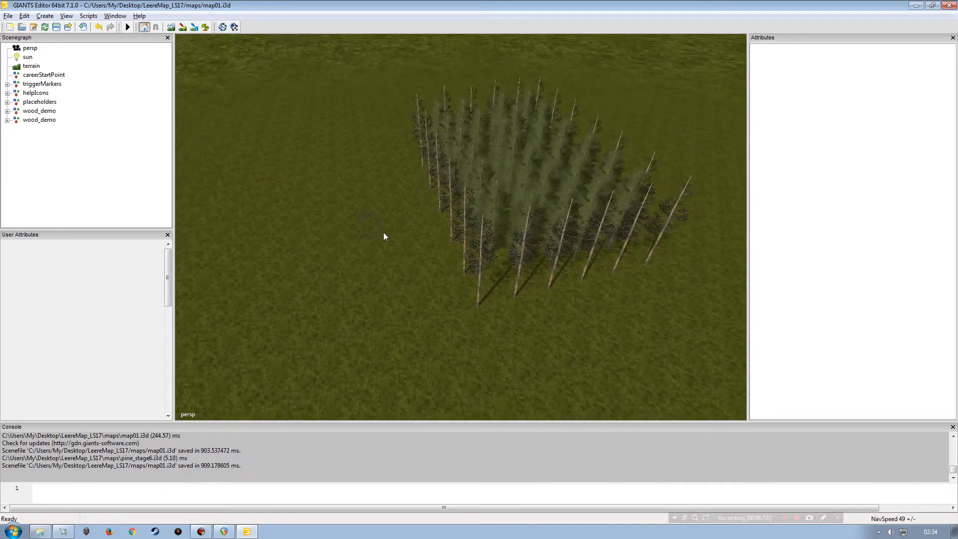
pyautogui.keyDown('alt'); pyautogui.moveTo(402, 222); pyautogui.dragTo(378, 241); pyautogui.keyUp('alt')
pyautogui.keyDown('alt'); pyautogui.moveTo(378, 241); pyautogui.dragTo(415, 205, button='right'); pyautogui.keyUp('alt')
pyautogui.keyDown('alt'); pyautogui.moveTo(415, 204); pyautogui.dragTo(458, 198); pyautogui.keyUp('alt')
pyautogui.keyDown('alt'); pyautogui.moveTo(458, 198); pyautogui.dragTo(382, 235, button='right'); pyautogui.keyUp('alt')
pyautogui.keyDown('alt'); pyautogui.moveTo(382, 234); pyautogui.dragTo(389, 214); pyautogui.keyUp('alt')
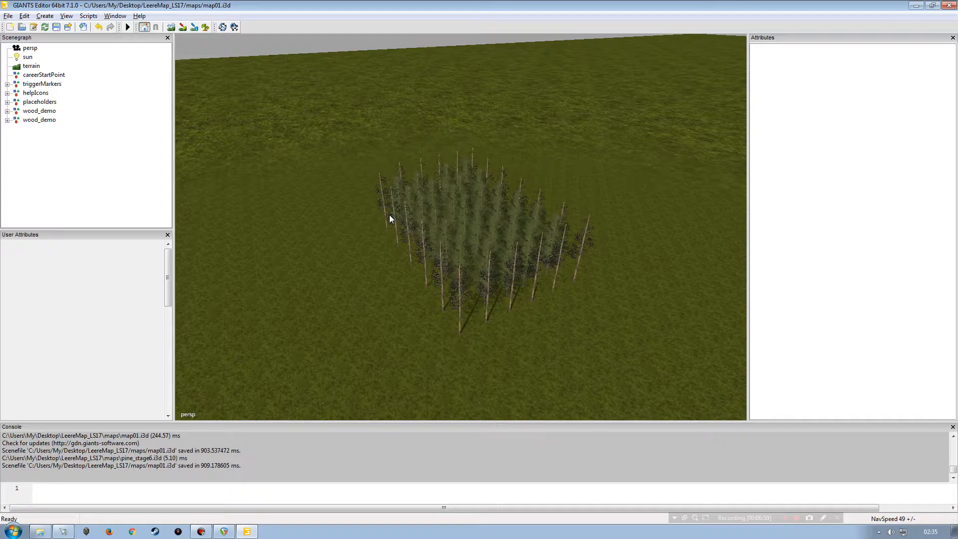
pyautogui.keyDown('alt'); pyautogui.moveTo(481, 230); pyautogui.dragTo(375, 233); pyautogui.keyUp('alt')
pyautogui.keyDown('alt'); pyautogui.moveTo(375, 234); pyautogui.dragTo(480, 232); pyautogui.keyUp('alt')
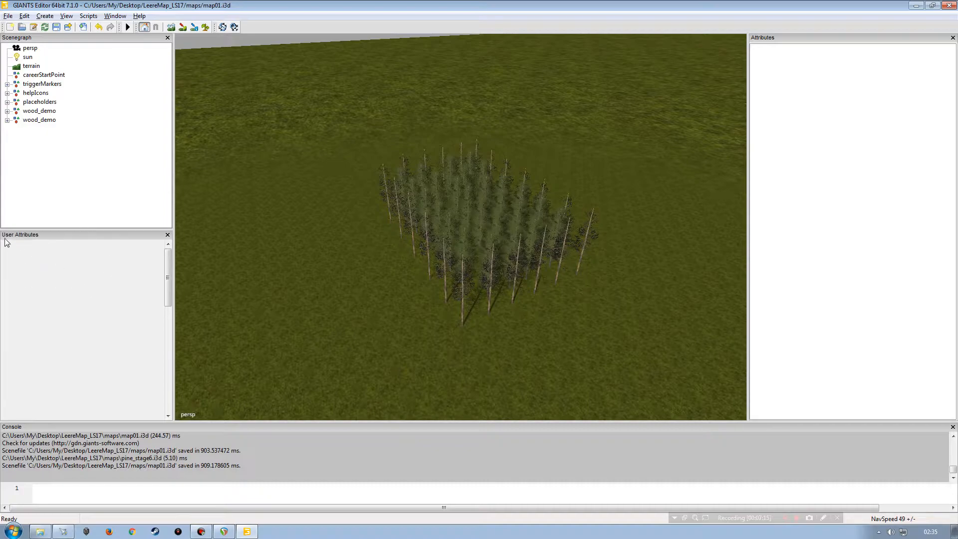
# Step: Try to reopen the User Attributes panel
pyautogui.click(168, 235)
pyautogui.click(115, 16)
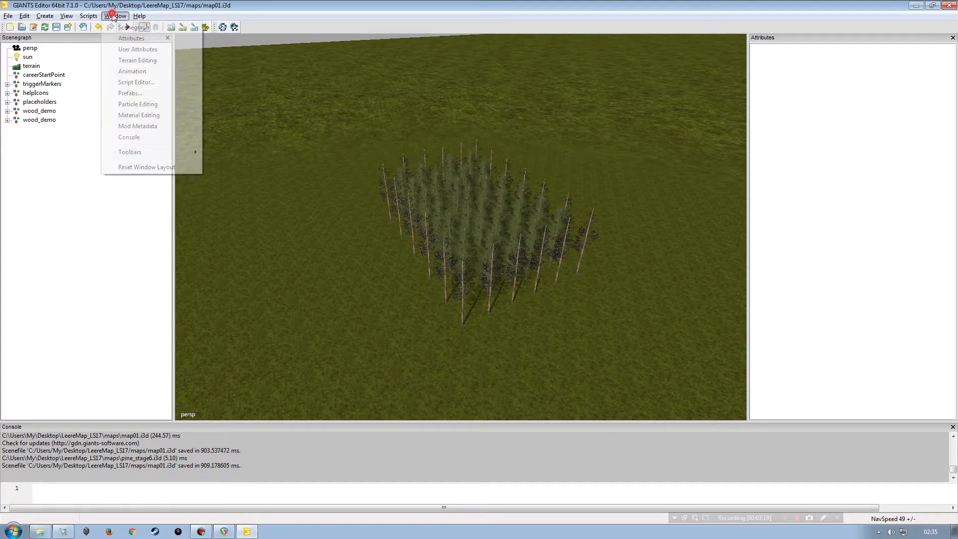
pyautogui.click(137, 49)
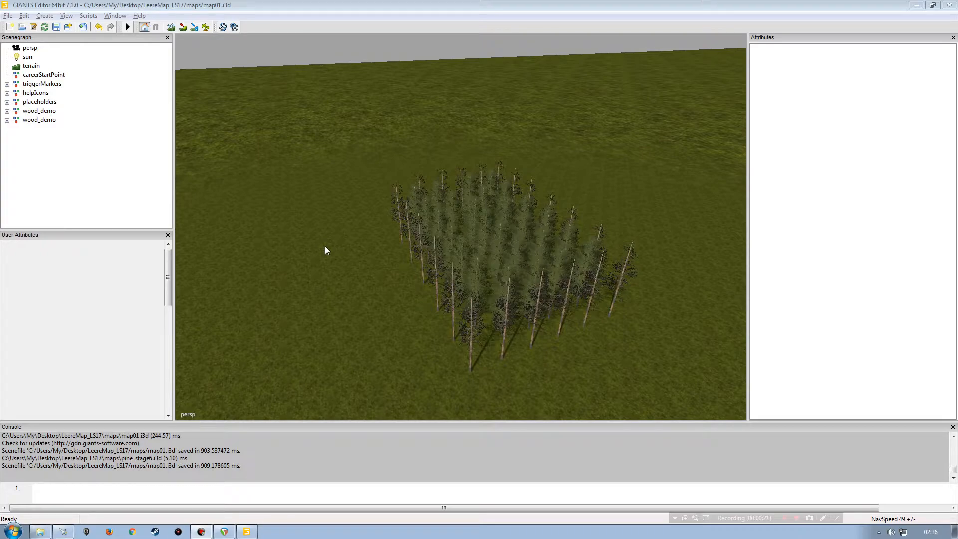
# Step: Orbit around the tree groups once more and minimize the editor
pyautogui.keyDown('alt'); pyautogui.moveTo(413, 269); pyautogui.dragTo(317, 247); pyautogui.keyUp('alt')
pyautogui.keyDown('alt'); pyautogui.moveTo(317, 245); pyautogui.dragTo(316, 228, button='right'); pyautogui.keyUp('alt')
pyautogui.keyDown('alt'); pyautogui.moveTo(370, 223); pyautogui.dragTo(419, 260); pyautogui.keyUp('alt')
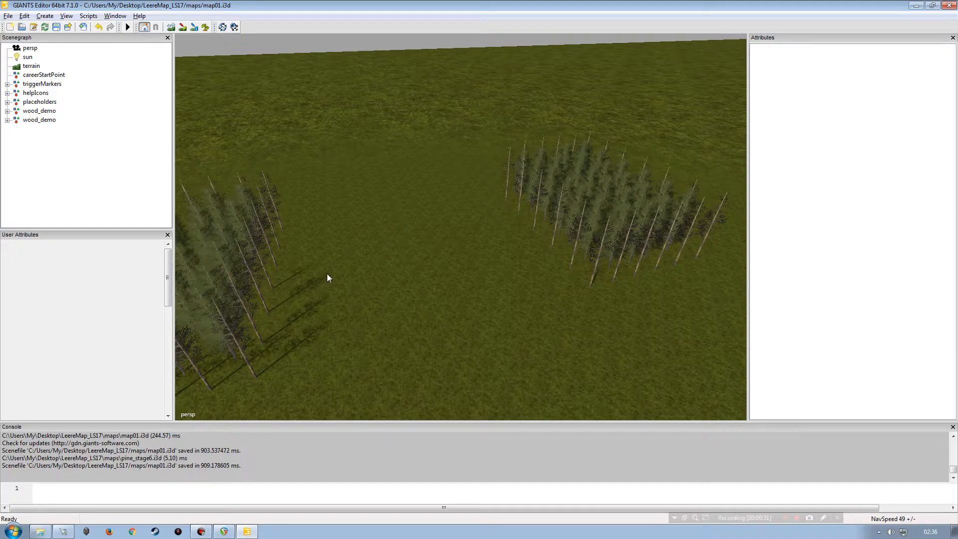
pyautogui.keyDown('alt'); pyautogui.moveTo(434, 293); pyautogui.dragTo(411, 249); pyautogui.keyUp('alt')
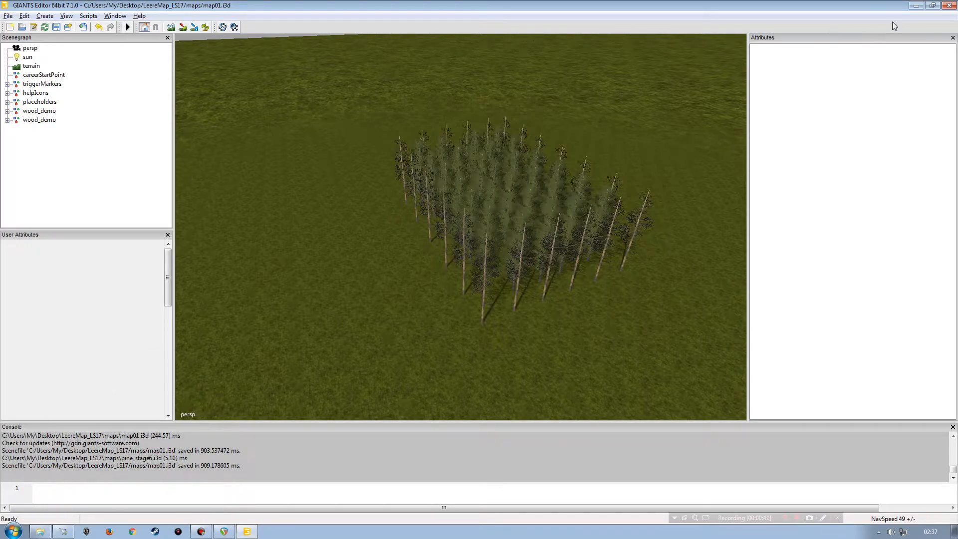
pyautogui.click(916, 5)
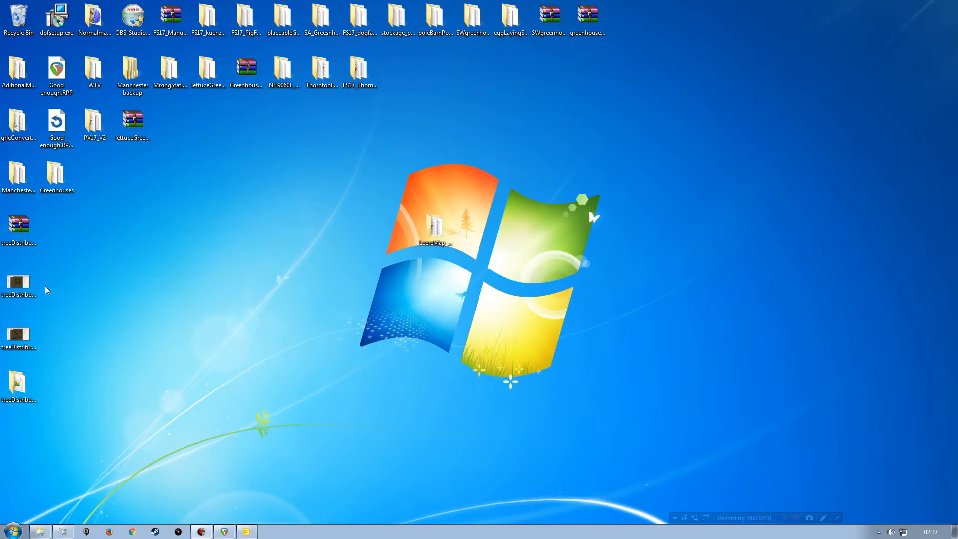
# Step: Open the saved reference screenshot of the tree distributor's user attributes and enlarge it
pyautogui.doubleClick(18, 282)
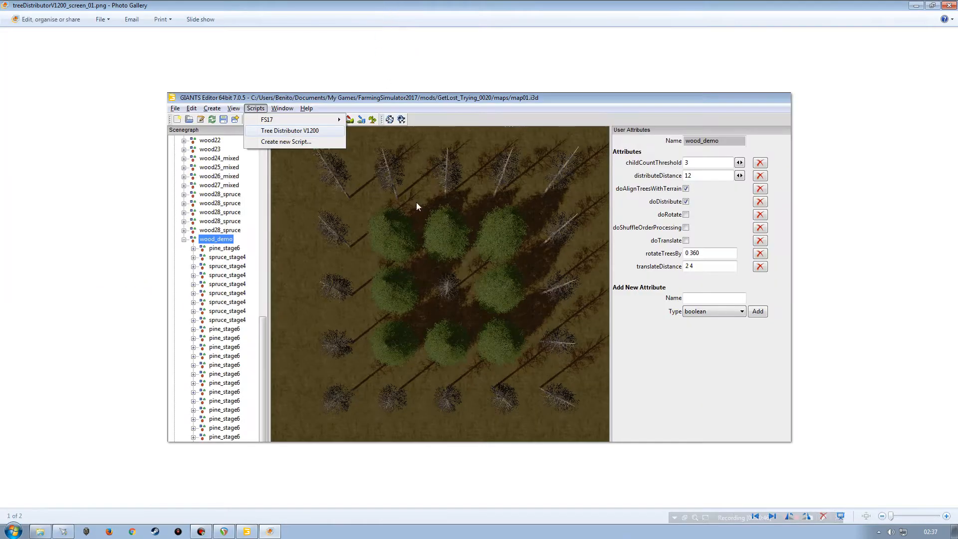
pyautogui.scroll(2, 561, 233)
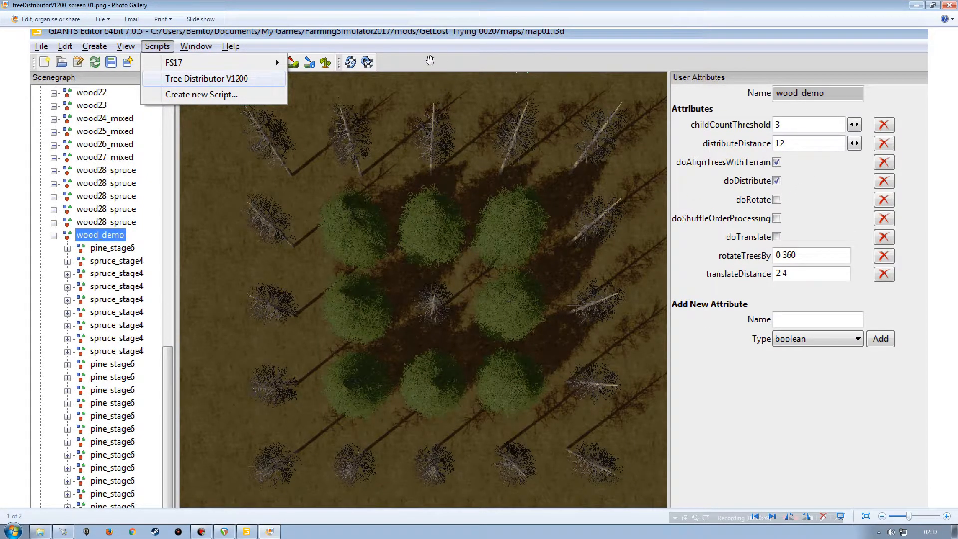
pyautogui.moveTo(400, 7); pyautogui.dragTo(957, 46)
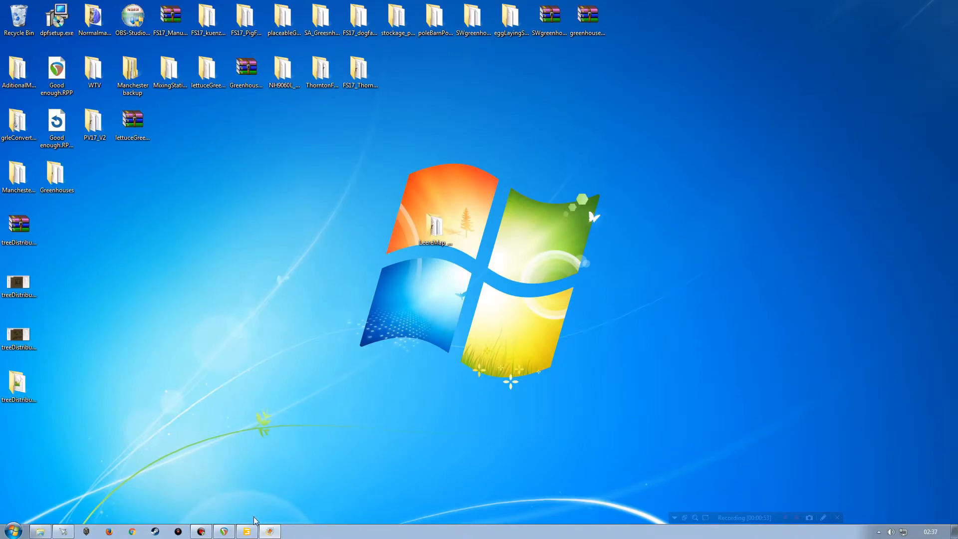
# Step: Return to the editor, orbit around the tree group and select the first wood_demo group
pyautogui.click(246, 530)
pyautogui.moveTo(413, 296); pyautogui.dragTo(111, 263, button='right')
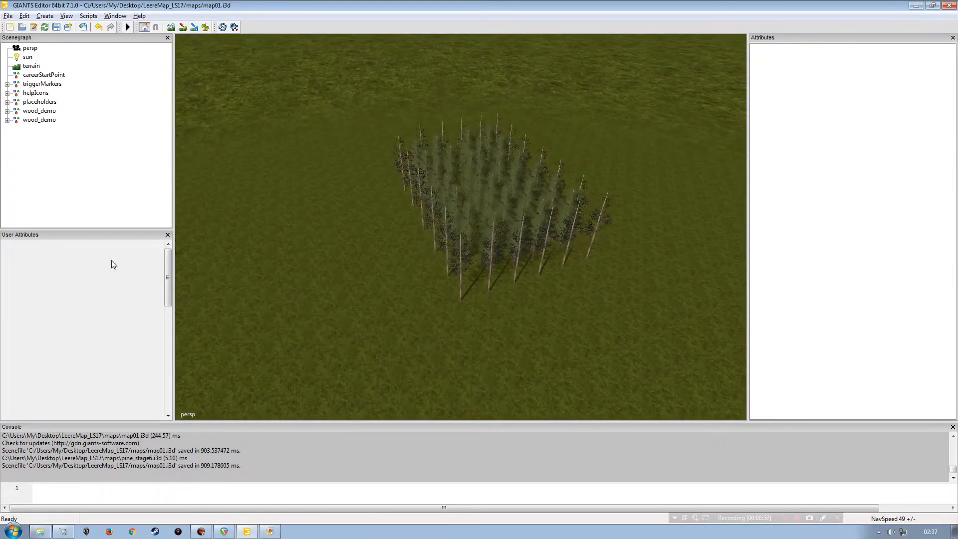
pyautogui.keyDown('alt'); pyautogui.moveTo(411, 294); pyautogui.dragTo(412, 254, button='right'); pyautogui.keyUp('alt')
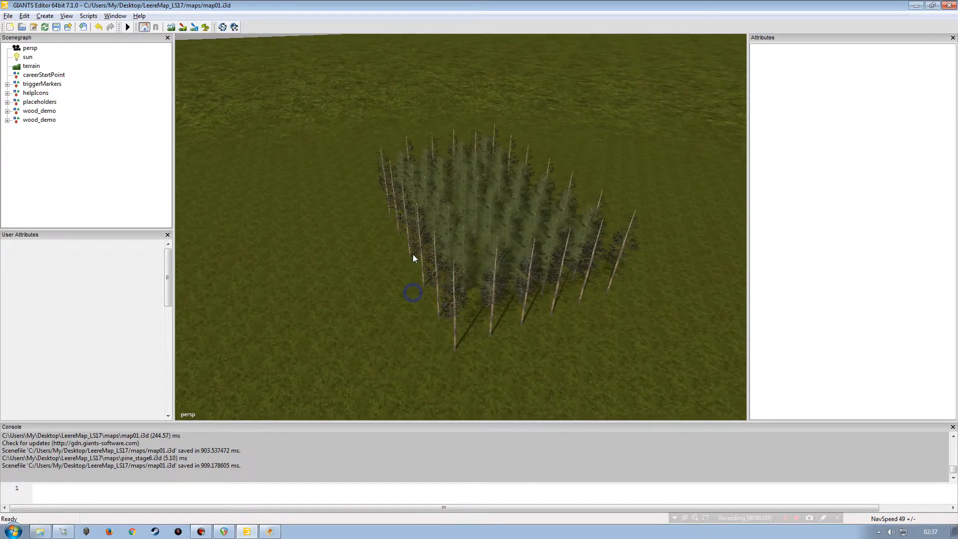
pyautogui.keyDown('alt'); pyautogui.moveTo(388, 261); pyautogui.dragTo(350, 264); pyautogui.keyUp('alt')
pyautogui.moveTo(167, 281); pyautogui.dragTo(167, 259)
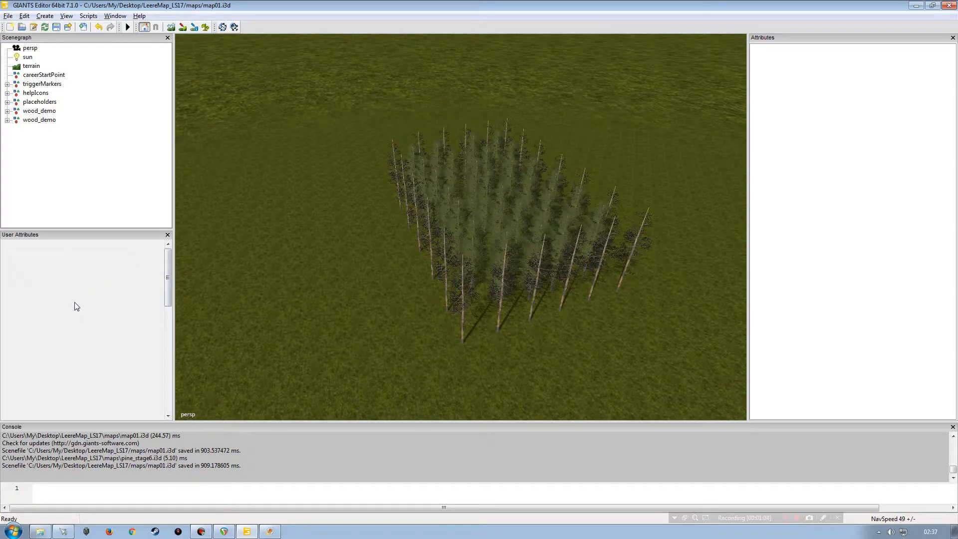
pyautogui.click(36, 112)
pyautogui.keyDown('alt'); pyautogui.moveTo(391, 189); pyautogui.dragTo(432, 156); pyautogui.keyUp('alt')
pyautogui.scroll(5, 432, 156)
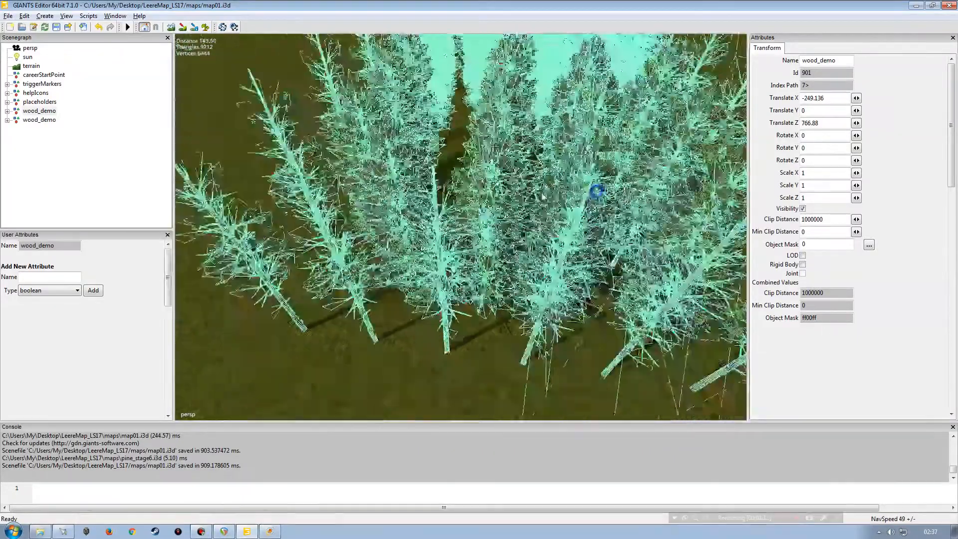
pyautogui.keyDown('alt'); pyautogui.moveTo(596, 191); pyautogui.dragTo(469, 199, button='right'); pyautogui.keyUp('alt')
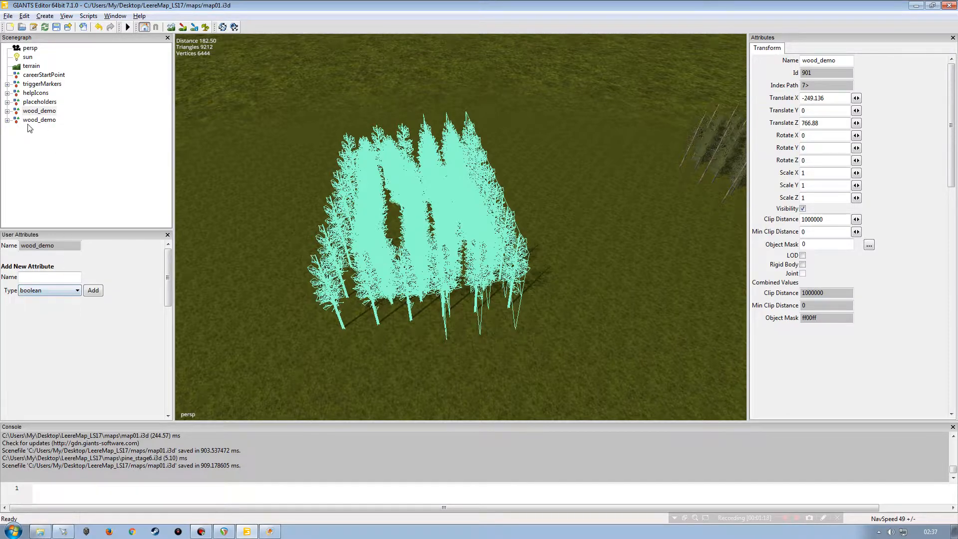
# Step: Expand the first wood_demo group, inspect its pine_stage4 children, and reselect the collapsed group
pyautogui.click(7, 111)
pyautogui.click(47, 93)
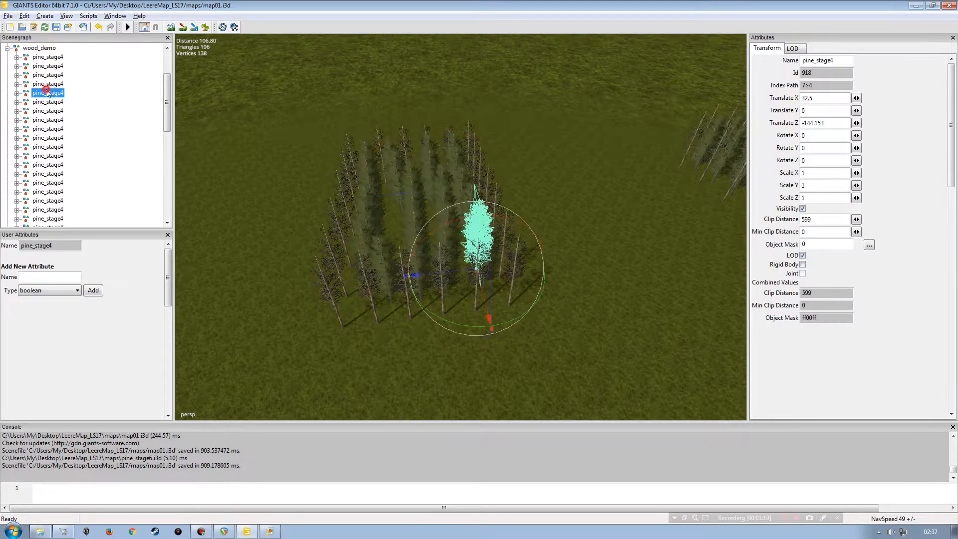
pyautogui.click(40, 48)
pyautogui.scroll(3, 168, 129)
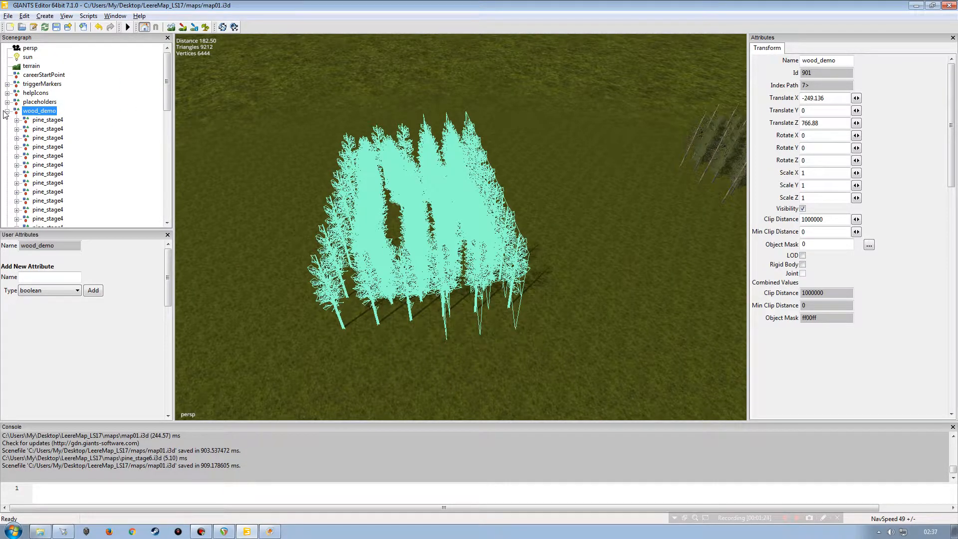
pyautogui.click(7, 110)
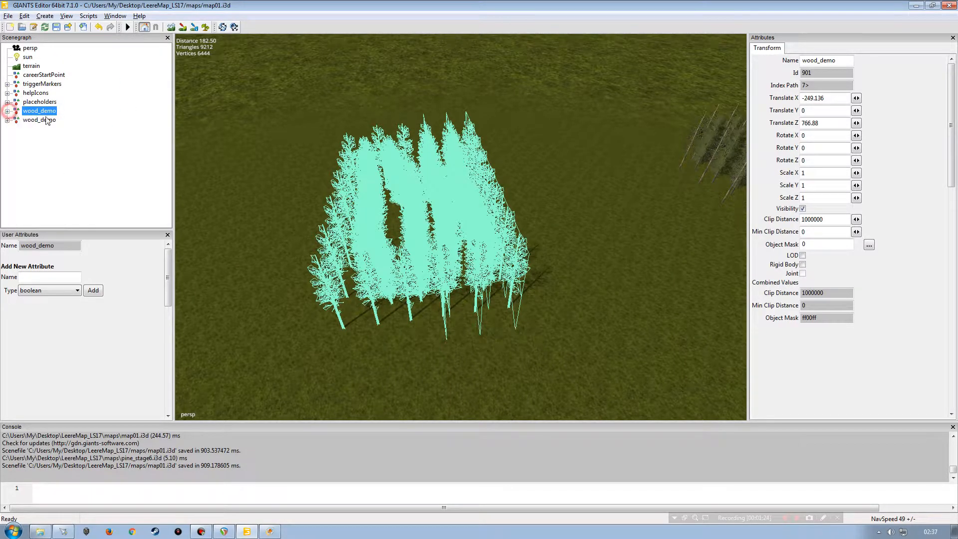
pyautogui.click(7, 111)
pyautogui.click(52, 58)
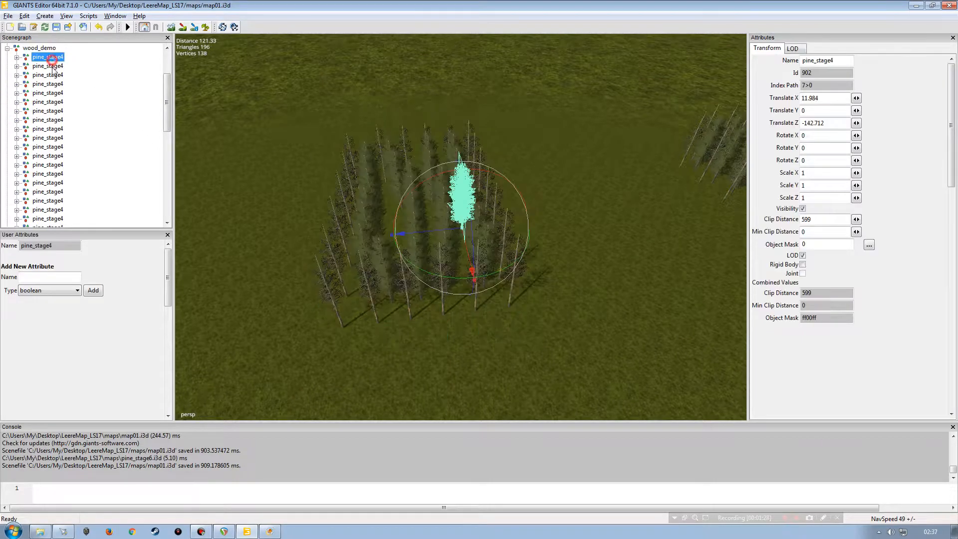
pyautogui.click(40, 48)
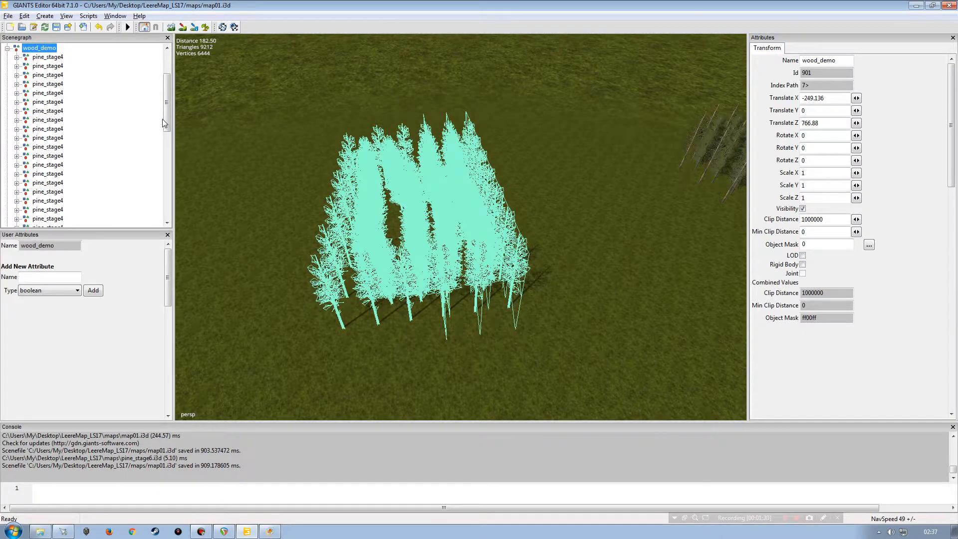
pyautogui.scroll(3, 163, 122)
pyautogui.click(7, 111)
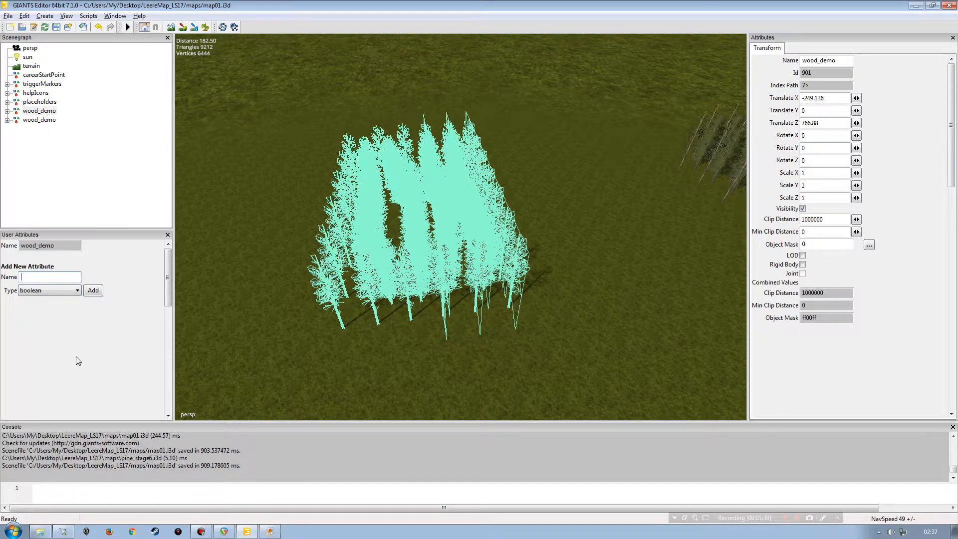
# Step: Add an integer user attribute named childCountThreshold to the first wood_demo group
pyautogui.write('childCountThreshold')
pyautogui.click(54, 290)
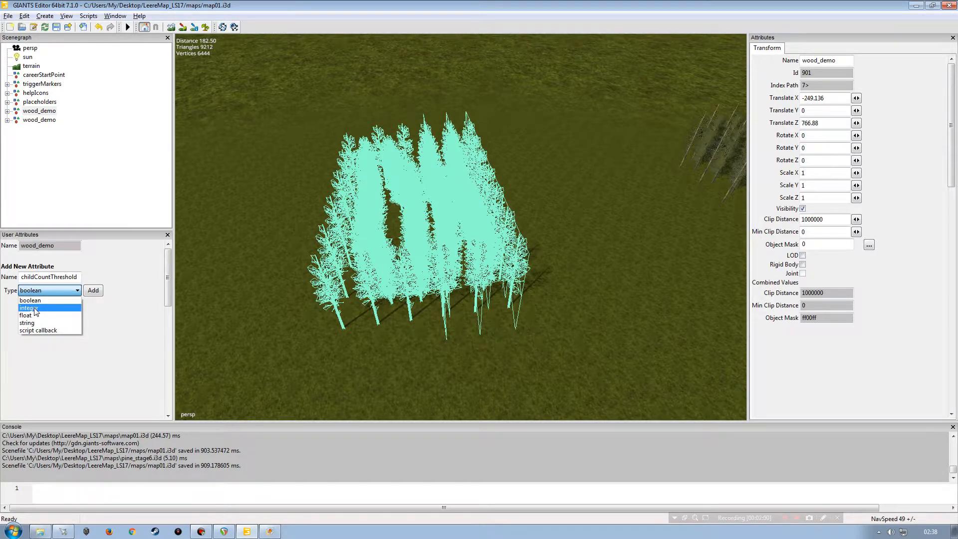
pyautogui.click(36, 309)
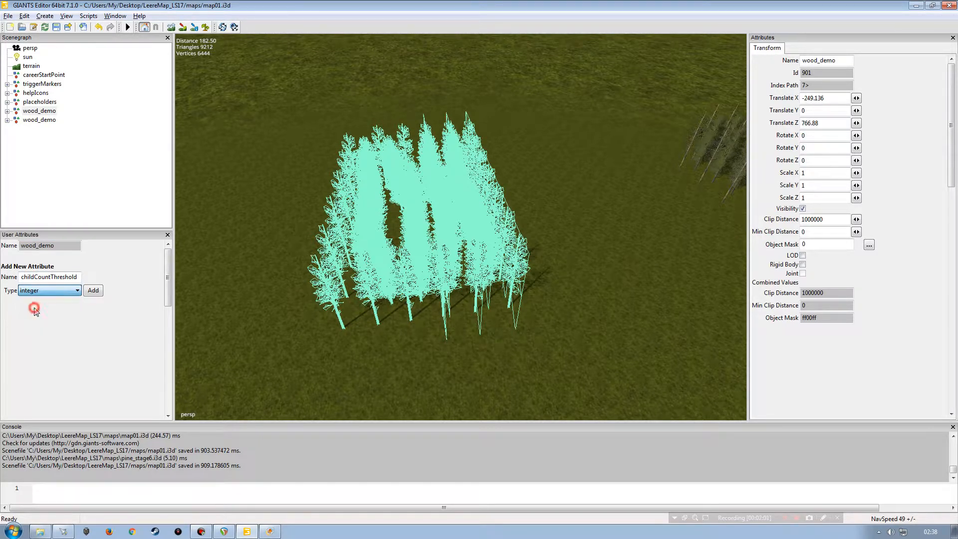
pyautogui.click(93, 290)
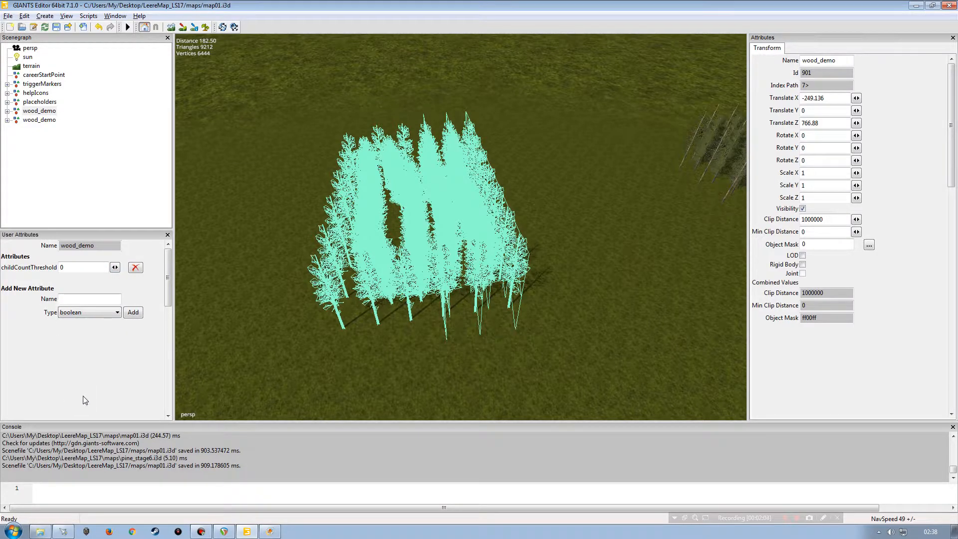
# Step: Set the childCountThreshold attribute value to 3
pyautogui.doubleClick(62, 268)
pyautogui.write('3')
pyautogui.press('Tab')
pyautogui.click(80, 267)
pyautogui.press('BackSpace')
pyautogui.write('5')
pyautogui.click(75, 298)
pyautogui.doubleClick(72, 268)
pyautogui.press('BackSpace')
pyautogui.write('0')
pyautogui.click(70, 267)
pyautogui.doubleClick(70, 266)
pyautogui.write('3')
pyautogui.press('Return')
# Step: Deselect and reselect the first wood_demo group to check the childCountThreshold value
pyautogui.click(80, 267)
pyautogui.doubleClick(81, 266)
pyautogui.write('5')
pyautogui.click(70, 180)
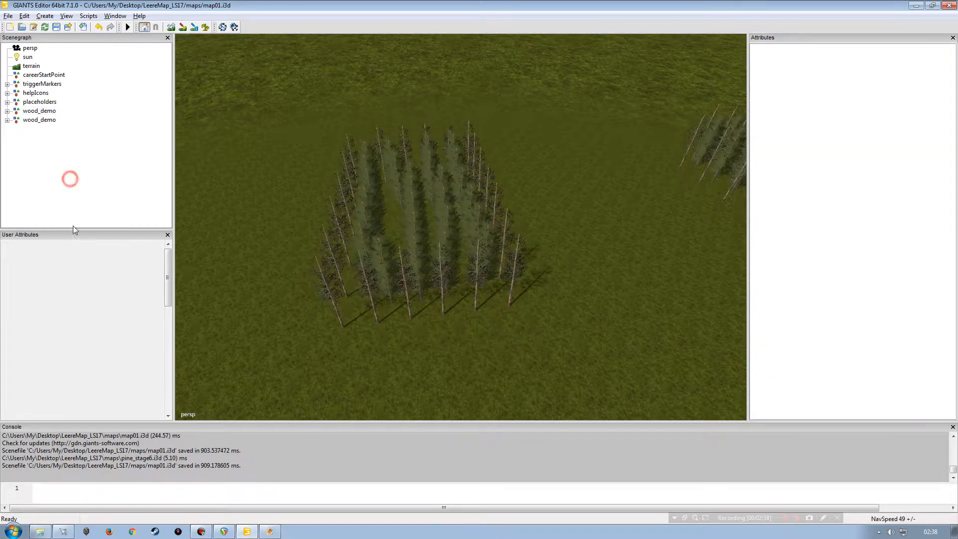
pyautogui.click(42, 112)
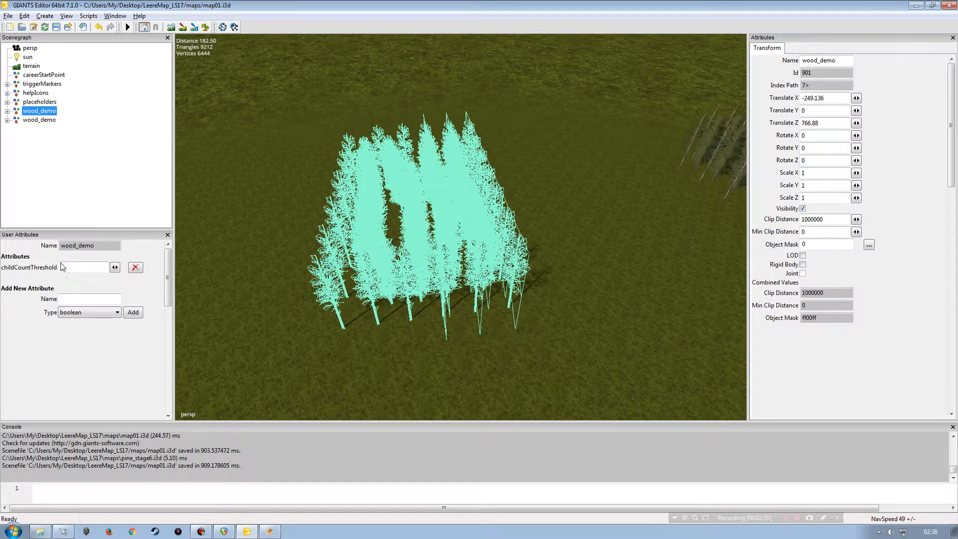
pyautogui.doubleClick(69, 267)
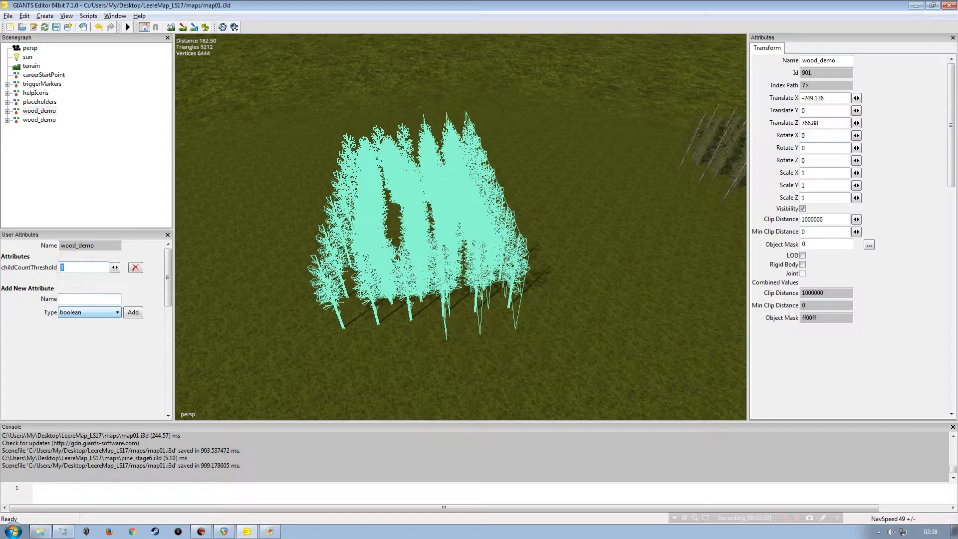
pyautogui.click(47, 181)
pyautogui.click(39, 111)
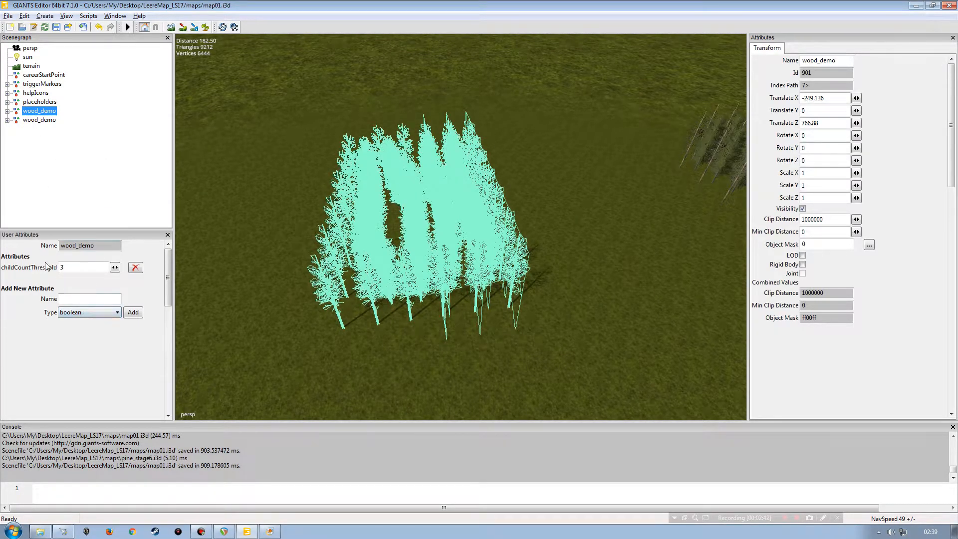
pyautogui.click(77, 268)
pyautogui.press('Return')
# Step: Add an integer attribute named distributeDistance and set its value to 12
pyautogui.click(79, 301)
pyautogui.write('distribute')
pyautogui.write('Disa')
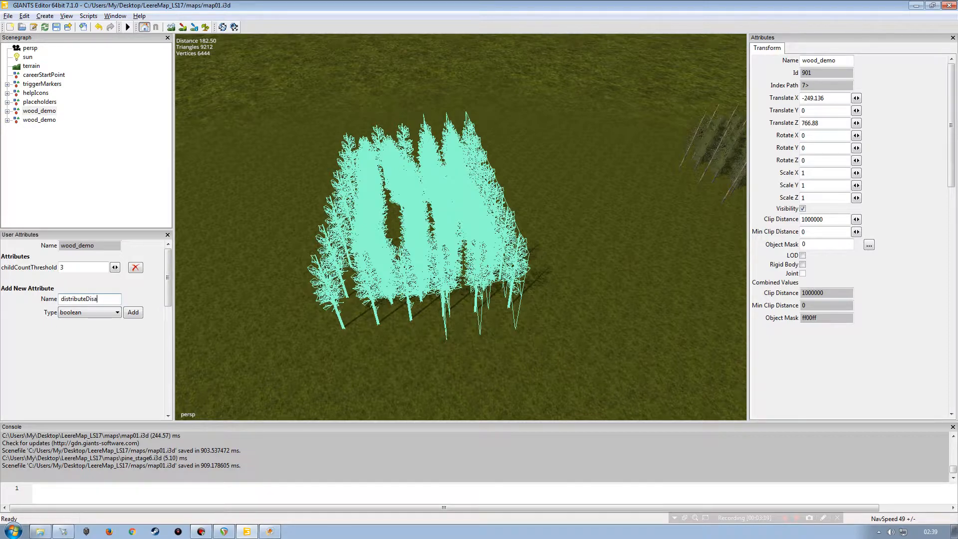
pyautogui.write('tance')
pyautogui.click(95, 298)
pyautogui.press('BackSpace')
pyautogui.click(93, 313)
pyautogui.click(69, 330)
pyautogui.click(133, 313)
pyautogui.doubleClick(83, 280)
pyautogui.write('12')
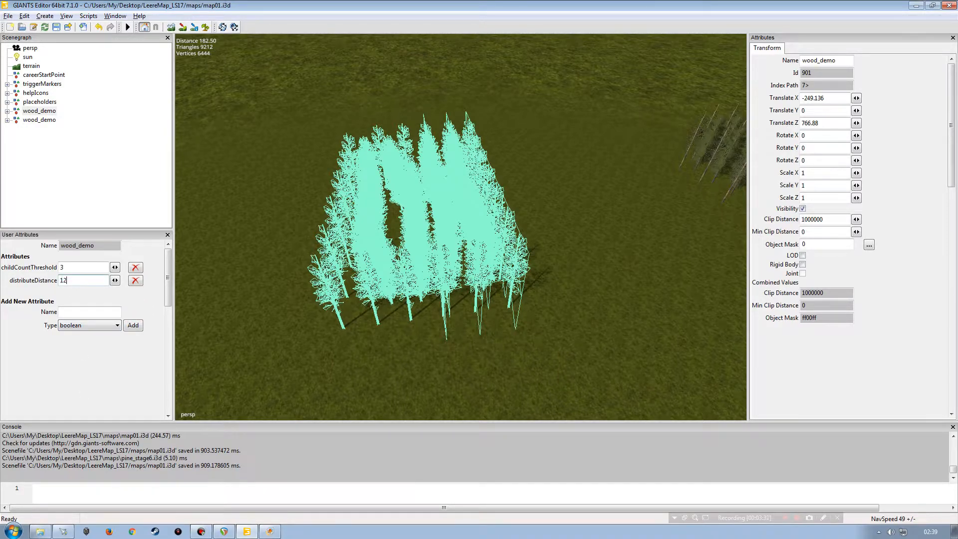
pyautogui.press('Tab')
# Step: Add a boolean attribute named doAlignTreesWithTerrain
pyautogui.click(80, 311)
pyautogui.write('doAlign')
pyautogui.write('Trees')
pyautogui.write('WithTe')
pyautogui.write('rrain')
pyautogui.click(92, 327)
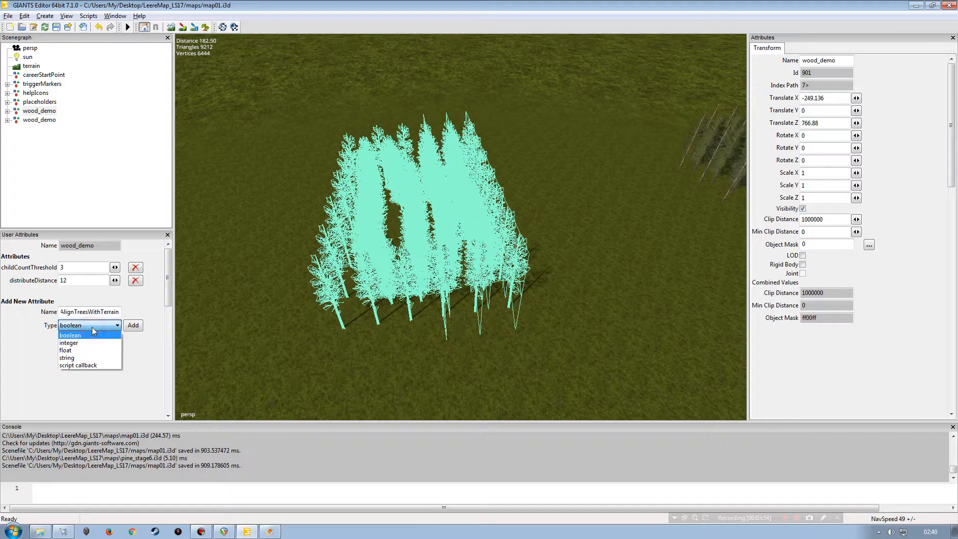
pyautogui.click(82, 336)
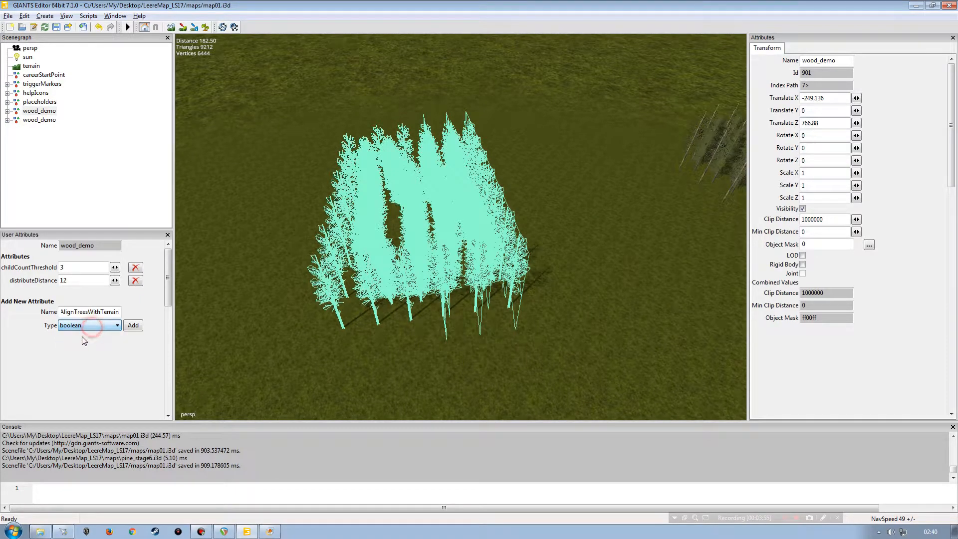
pyautogui.click(133, 325)
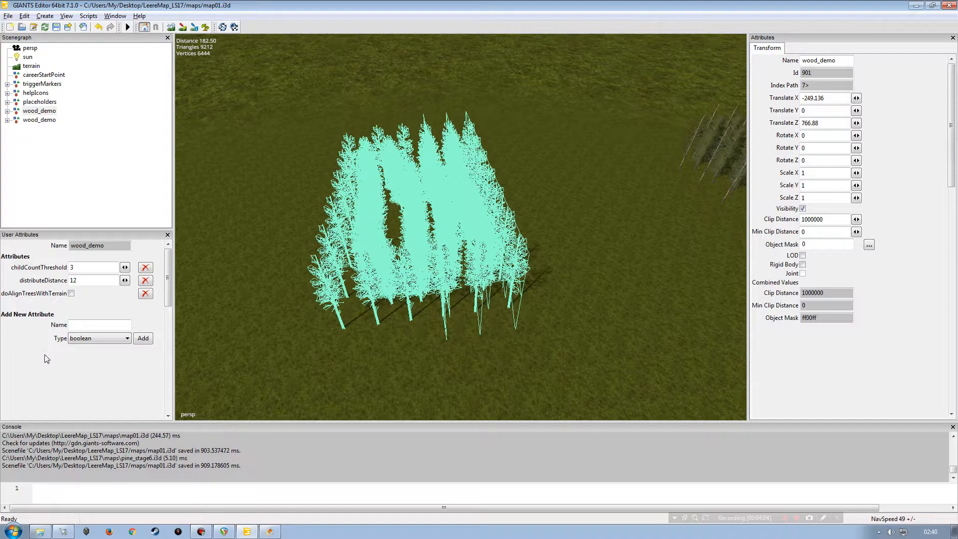
# Step: Add a boolean attribute named doDistribute
pyautogui.click(87, 325)
pyautogui.write('doD')
pyautogui.write('istribute')
pyautogui.click(142, 338)
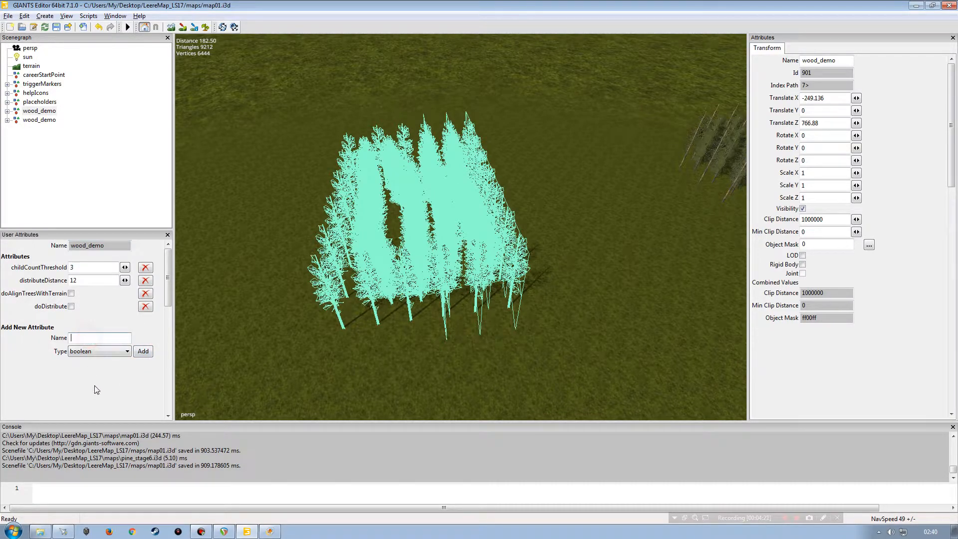
# Step: Add a boolean attribute named doRotate
pyautogui.write('doRotate')
pyautogui.click(143, 352)
# Step: Add a boolean attribute named doShuffleOrderProcessing
pyautogui.click(91, 351)
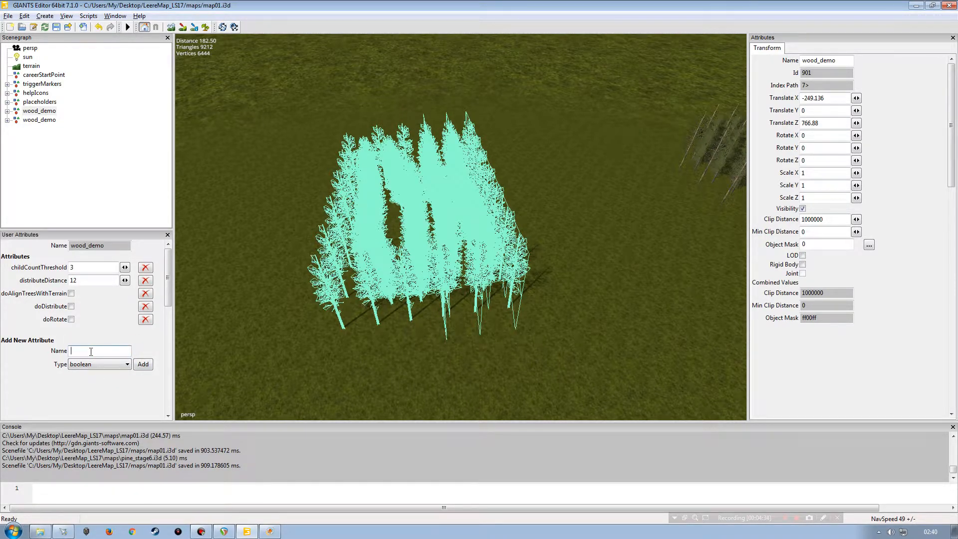
pyautogui.write('do')
pyautogui.write('Shu')
pyautogui.write('ffle')
pyautogui.write('Order')
pyautogui.write('Pro')
pyautogui.write('cessing')
pyautogui.click(142, 365)
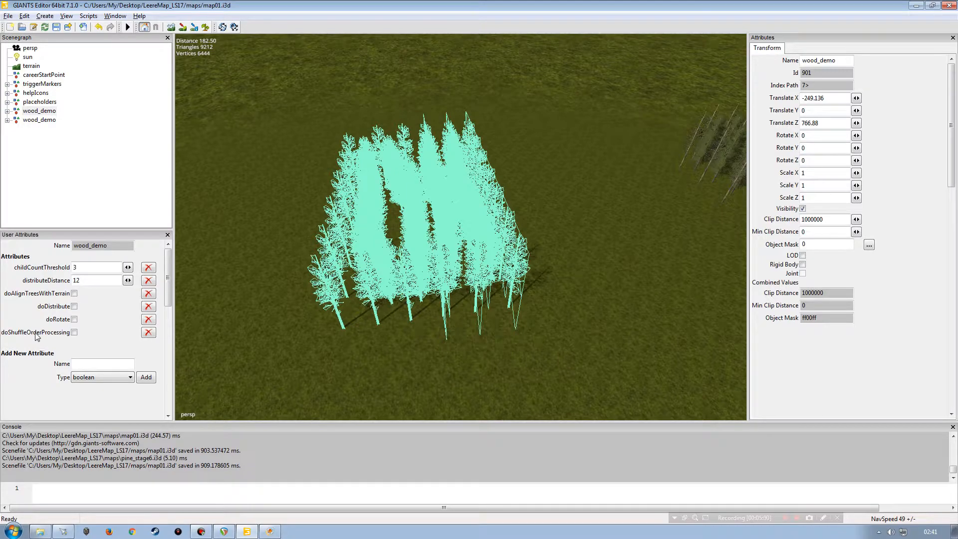
# Step: Add a boolean attribute named doTranslate
pyautogui.click(91, 366)
pyautogui.click(94, 381)
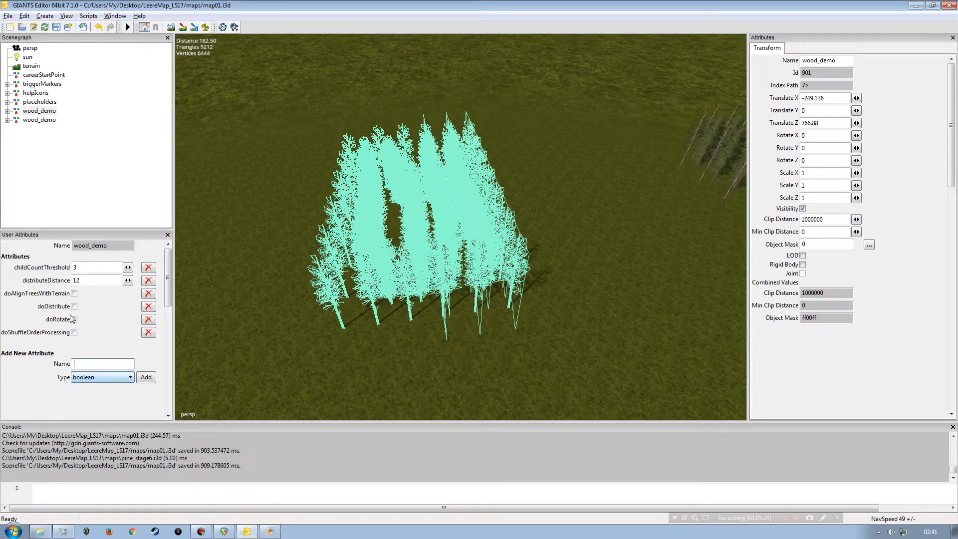
pyautogui.click(88, 362)
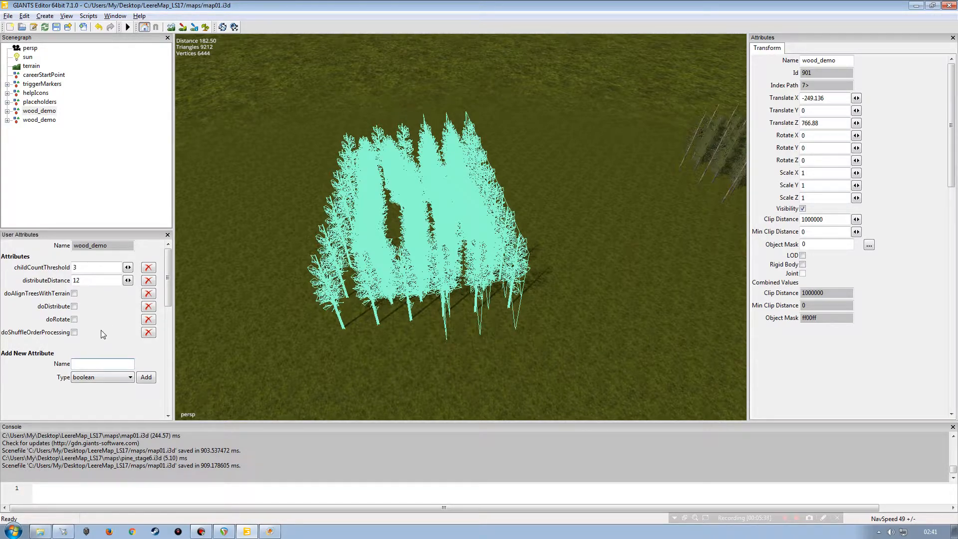
pyautogui.click(102, 364)
pyautogui.write('doTranslate')
pyautogui.click(103, 377)
pyautogui.click(102, 378)
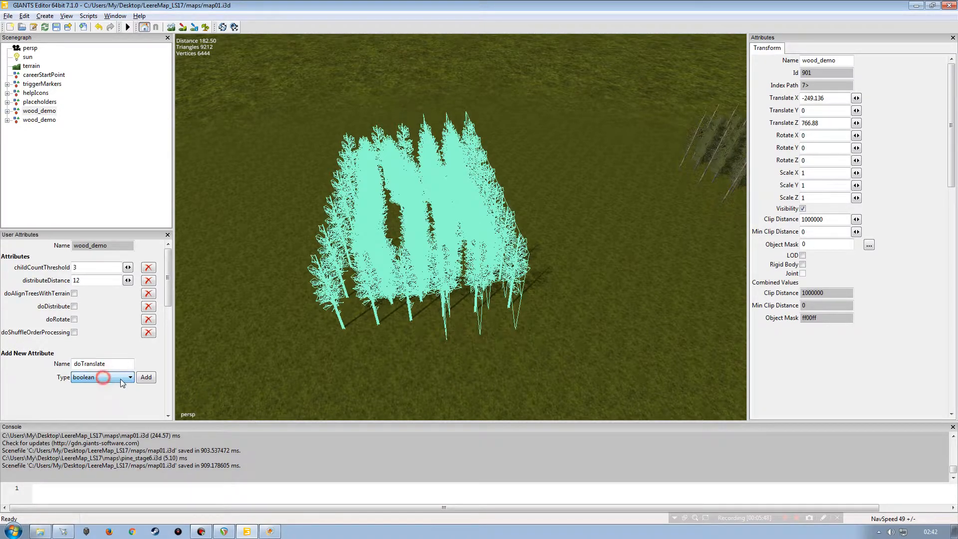
pyautogui.click(142, 379)
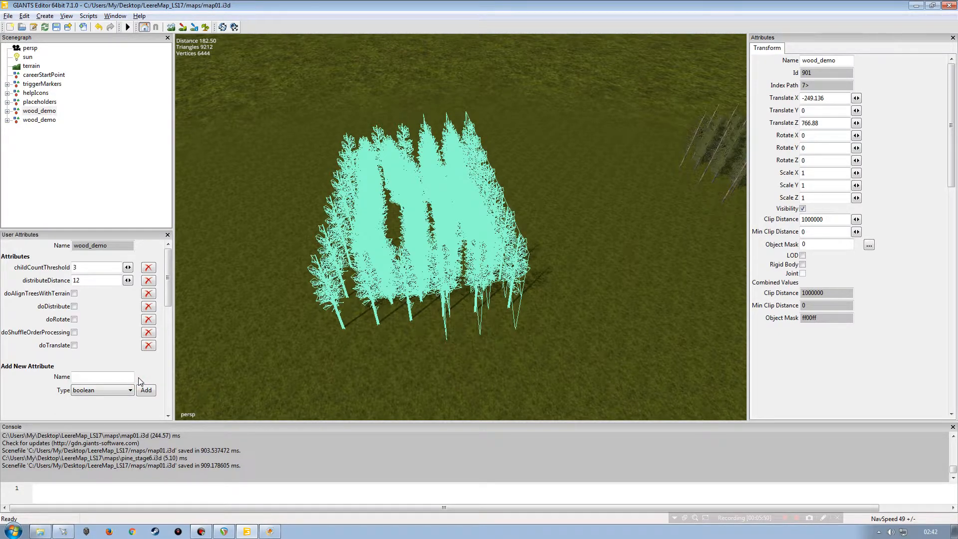
# Step: Add a string attribute named rotateTreesBy
pyautogui.click(121, 376)
pyautogui.write('rotateTreesBy')
pyautogui.click(105, 390)
pyautogui.click(102, 423)
pyautogui.click(145, 390)
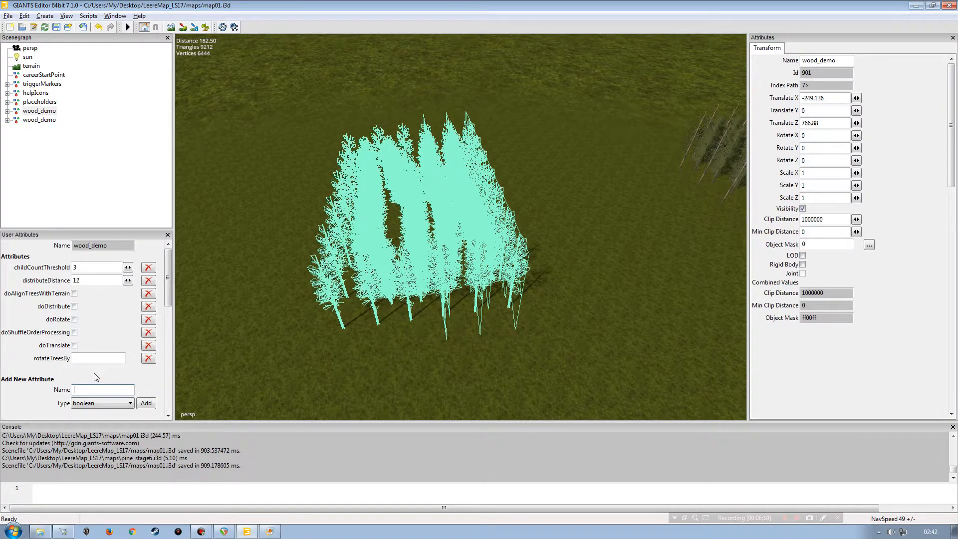
# Step: Add a string attribute named translateDistance
pyautogui.write('ta')
pyautogui.write('anslateDi')
pyautogui.click(100, 403)
pyautogui.click(101, 436)
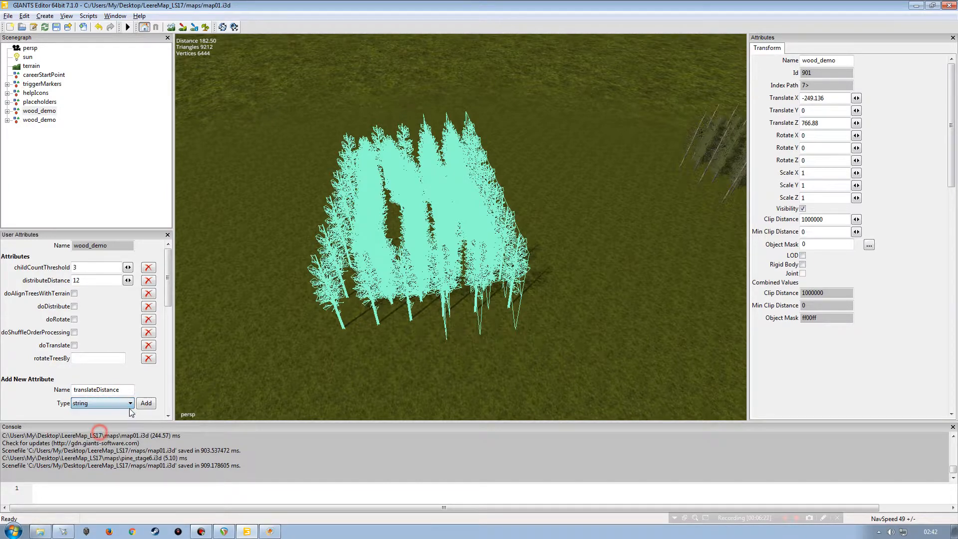
pyautogui.click(145, 403)
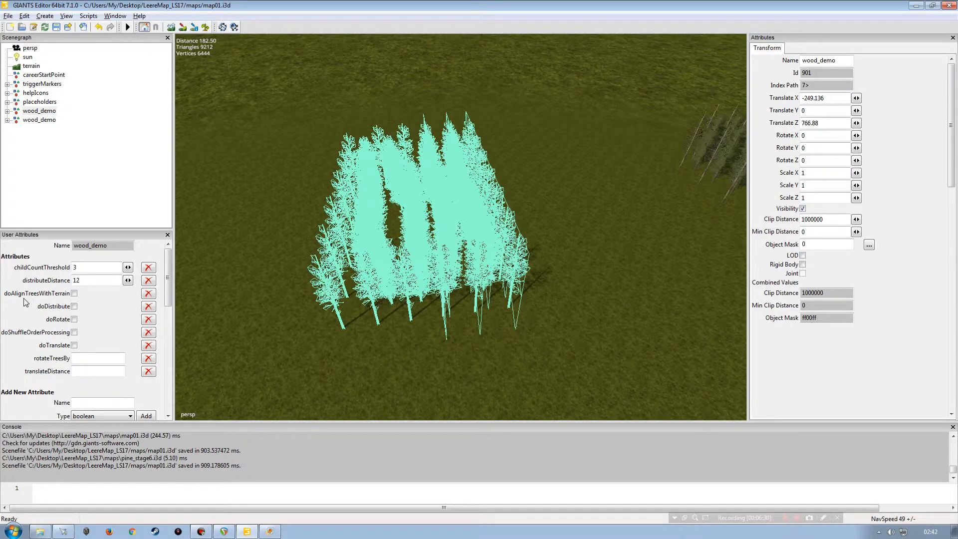
# Step: Enable doAlignTreesWithTerrain and doDistribute, leaving doRotate, doShuffleOrderProcessing and doTranslate unchecked
pyautogui.click(74, 294)
pyautogui.click(74, 306)
pyautogui.click(74, 319)
pyautogui.click(74, 332)
pyautogui.click(74, 344)
pyautogui.click(74, 332)
pyautogui.click(74, 319)
pyautogui.click(73, 345)
# Step: Set rotateTreesBy to 0 360 and translateDistance to 2 4
pyautogui.write('0 360')
pyautogui.click(104, 371)
pyautogui.write('2 4')
pyautogui.press('Tab')
# Step: Select the second wood_demo group and orbit the view to compare both tree groups
pyautogui.click(7, 110)
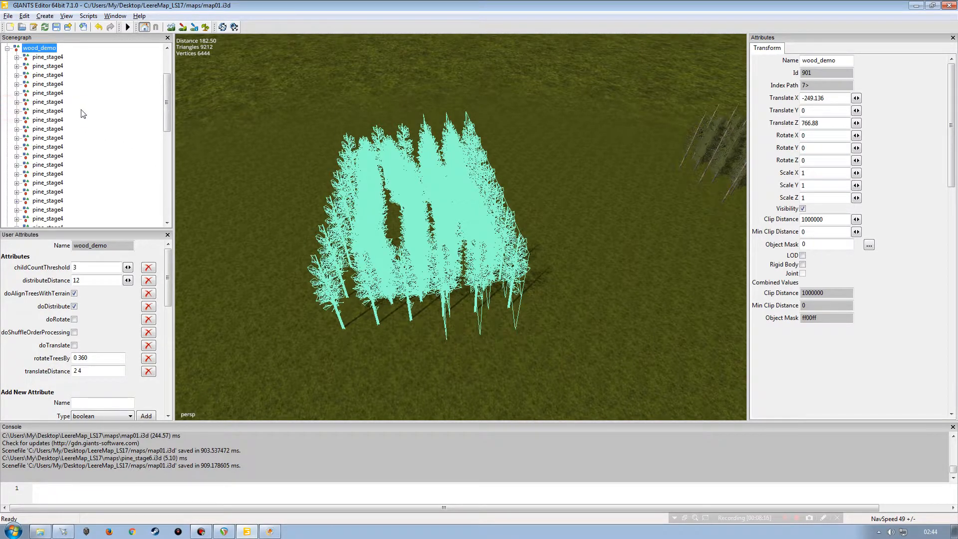
pyautogui.click(7, 48)
pyautogui.click(40, 120)
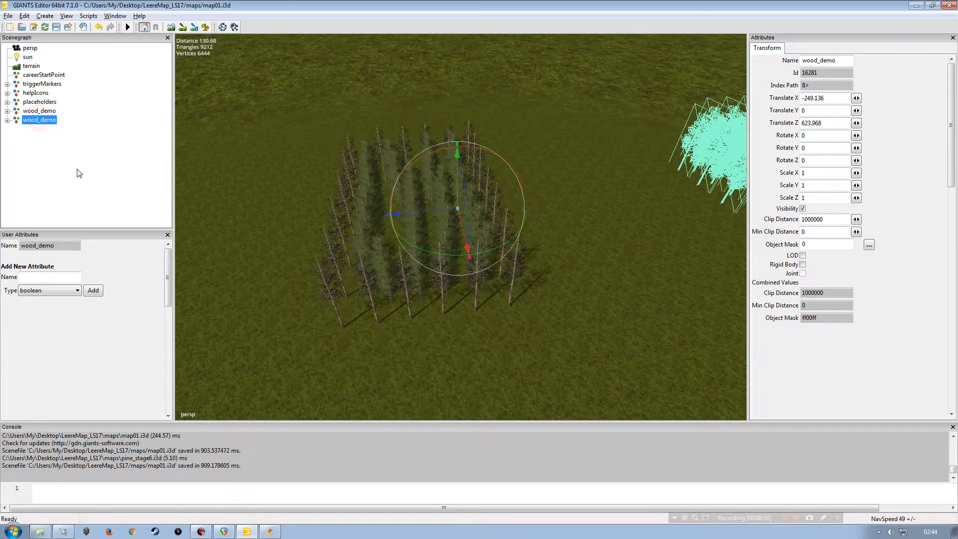
pyautogui.keyDown('alt'); pyautogui.moveTo(337, 301); pyautogui.dragTo(310, 241); pyautogui.keyUp('alt')
pyautogui.click(112, 175)
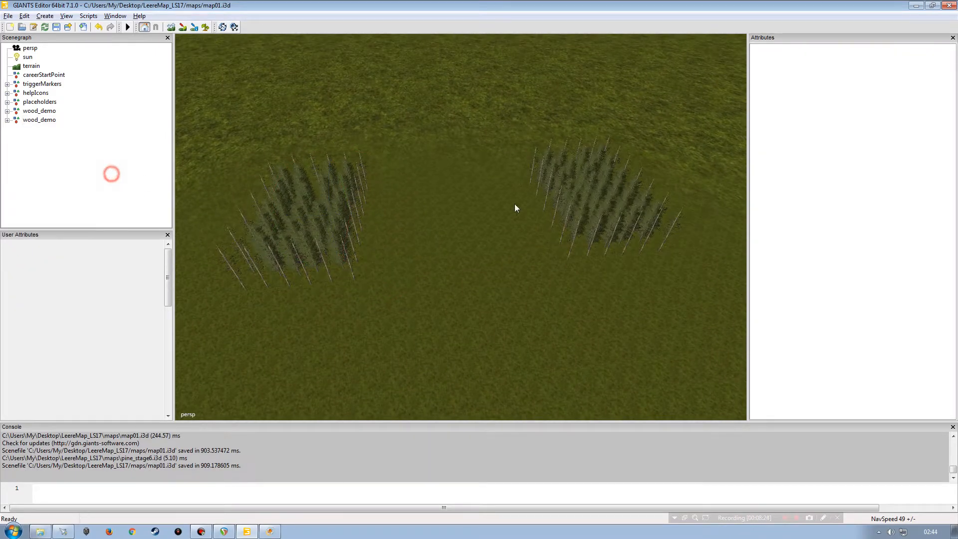
# Step: Compare the tree groups against the Tree Distributor reference screenshot, then close it and clear the selection
pyautogui.keyDown('alt'); pyautogui.moveTo(548, 220); pyautogui.dragTo(459, 225); pyautogui.keyUp('alt')
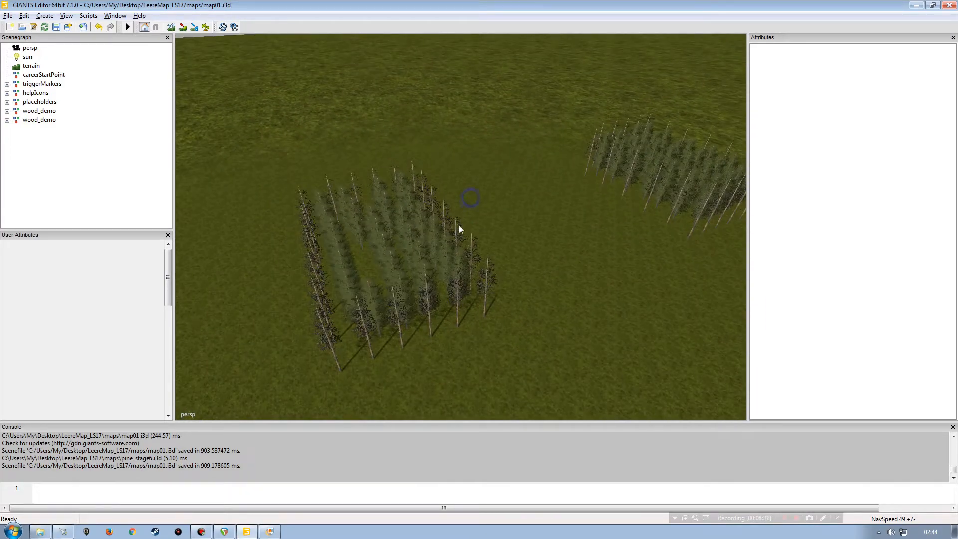
pyautogui.keyDown('alt'); pyautogui.moveTo(524, 253); pyautogui.dragTo(541, 224); pyautogui.keyUp('alt')
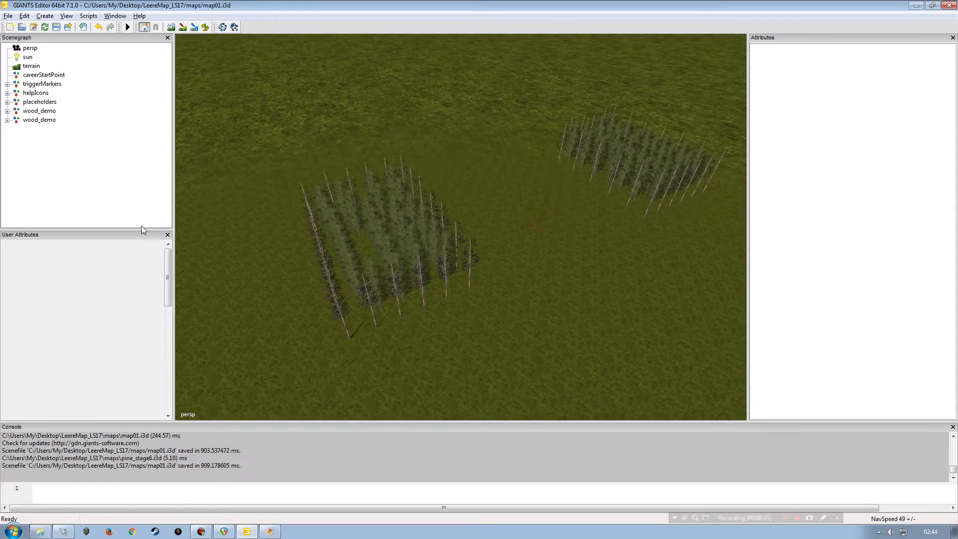
pyautogui.click(36, 112)
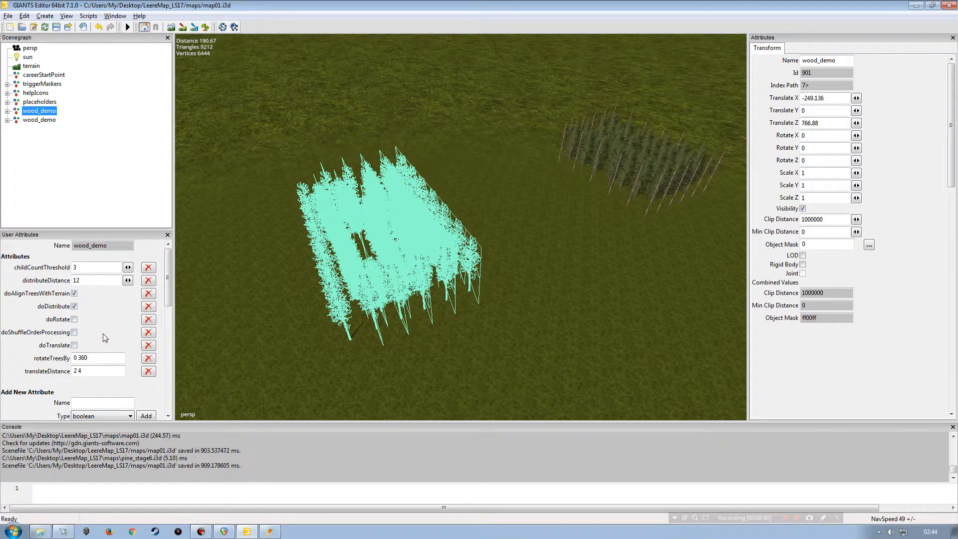
pyautogui.moveTo(957, 30); pyautogui.dragTo(371, 0)
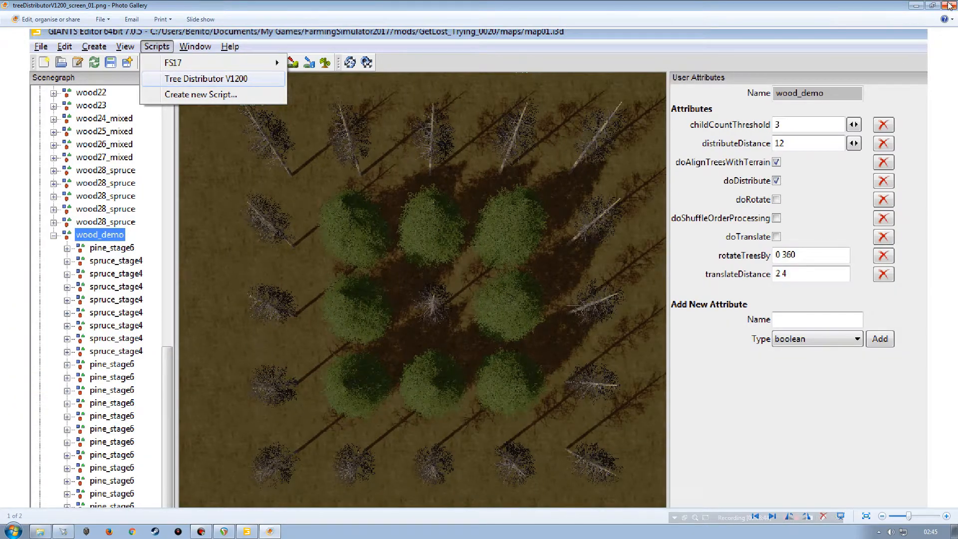
pyautogui.click(948, 6)
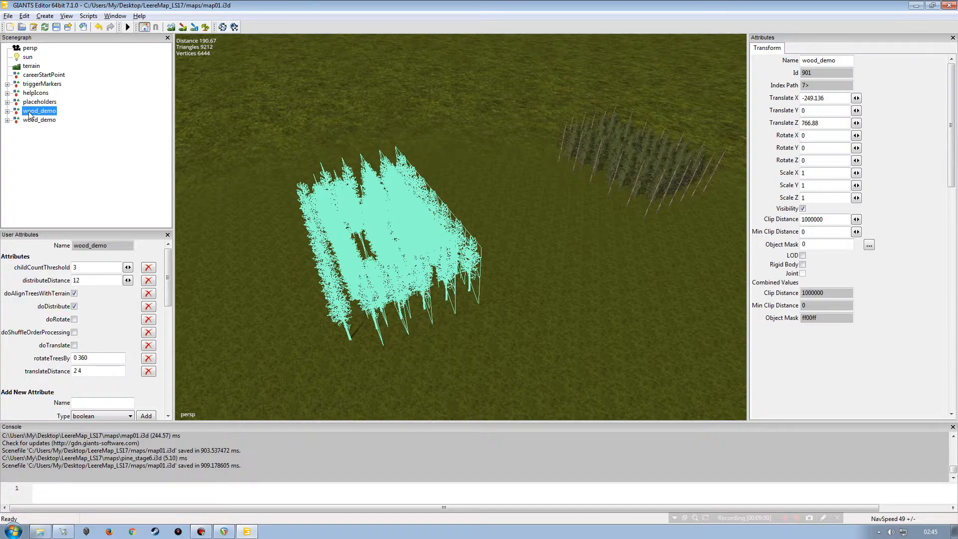
pyautogui.click(98, 146)
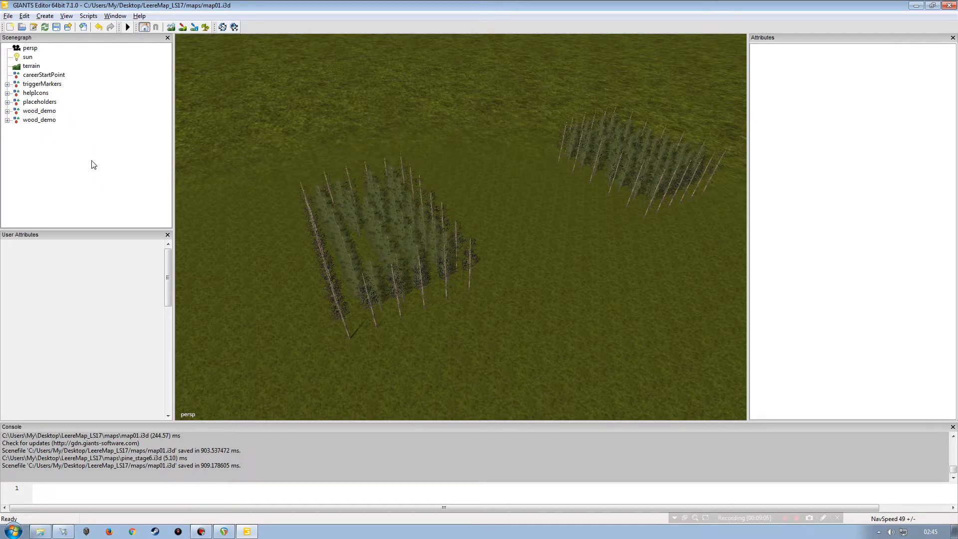
# Step: Try to run the Tree Distributor V1200 script with no node selected
pyautogui.click(88, 16)
pyautogui.moveTo(104, 32)
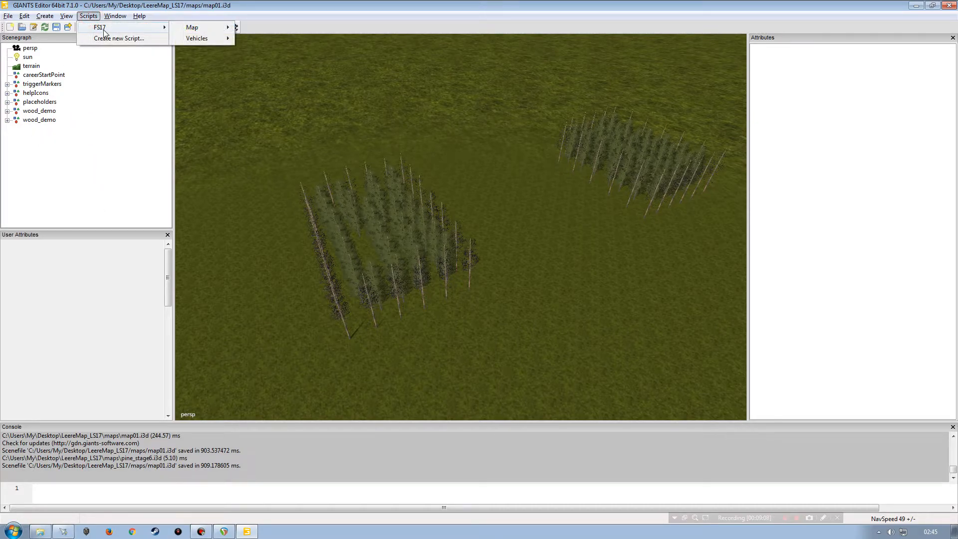
pyautogui.moveTo(219, 31)
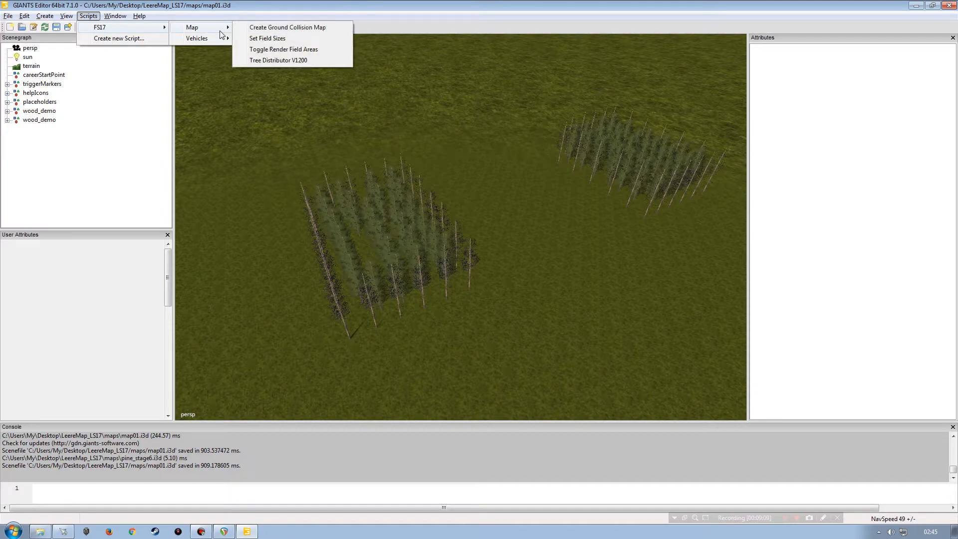
pyautogui.click(268, 60)
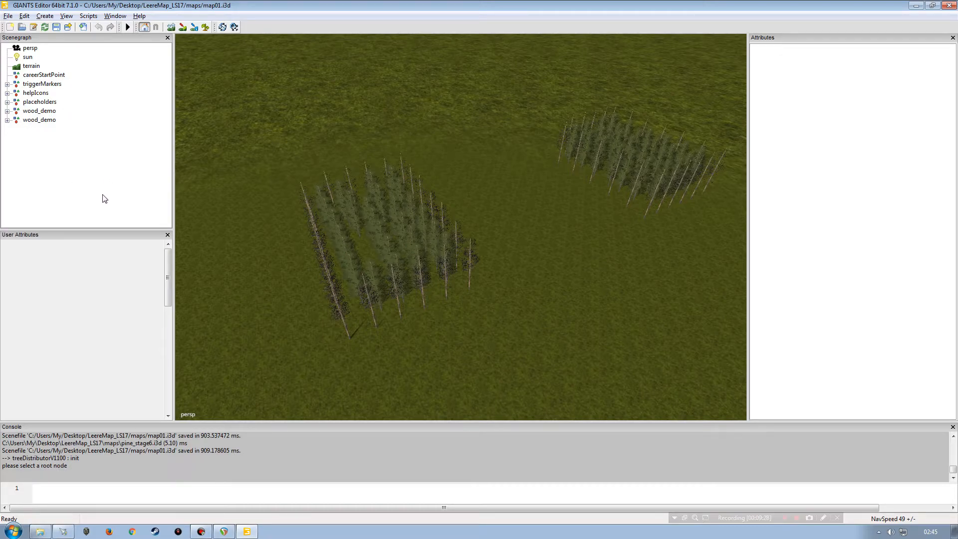
# Step: Select the first wood_demo group and run the Tree Distributor V1200 script on it
pyautogui.click(43, 111)
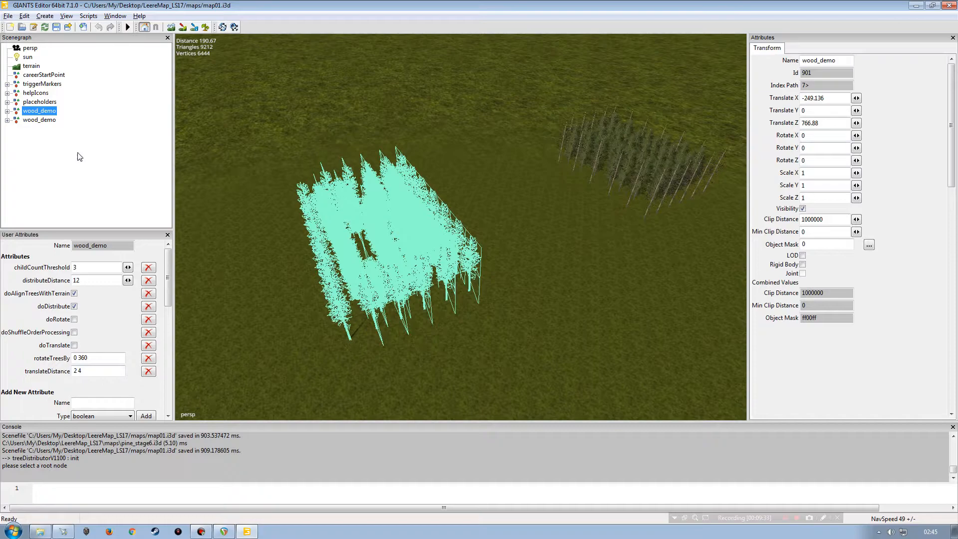
pyautogui.click(8, 111)
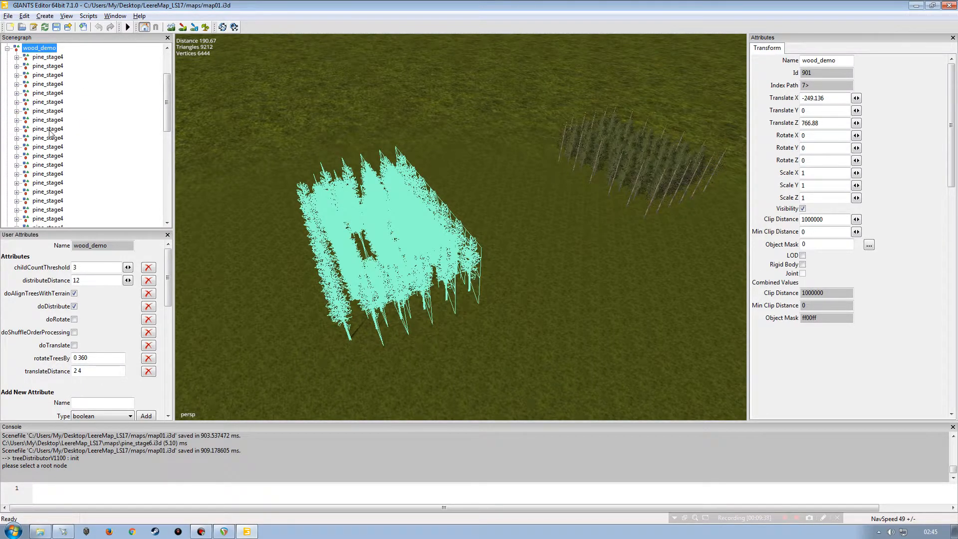
pyautogui.click(7, 48)
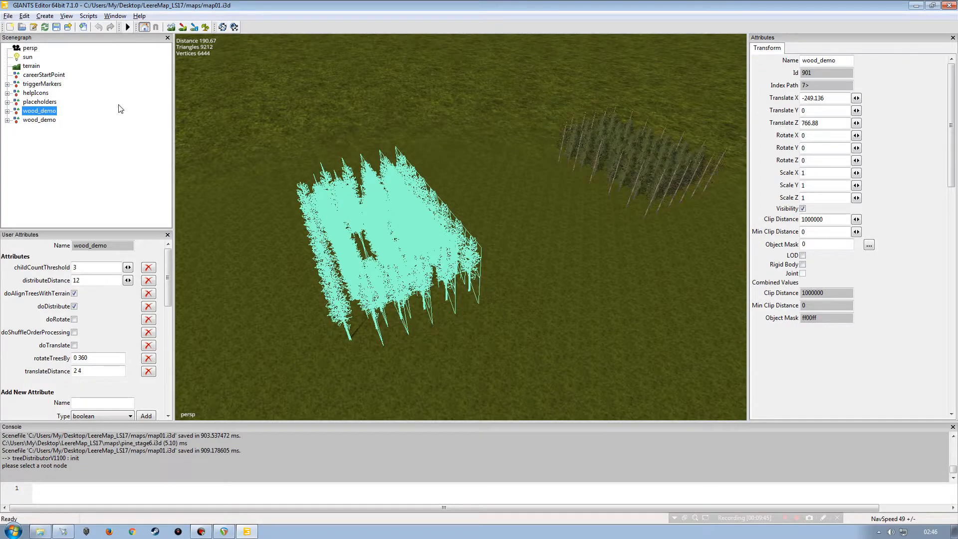
pyautogui.click(88, 16)
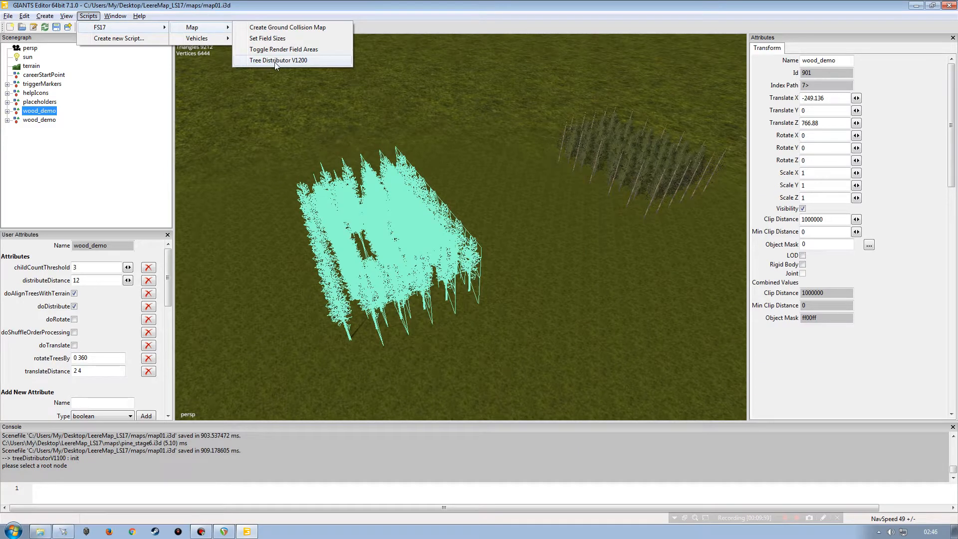
pyautogui.click(270, 61)
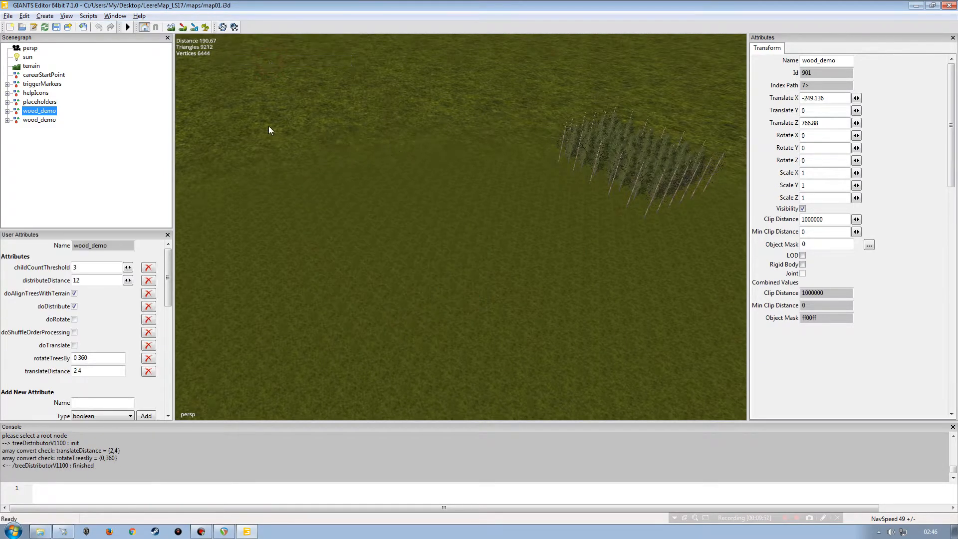
# Step: Orbit around the redistributed first wood_demo group to inspect tree spacing and terrain alignment
pyautogui.moveTo(335, 196)
pyautogui.keyDown('alt'); pyautogui.mouseDown()
pyautogui.moveTo(453, 179)
pyautogui.moveTo(402, 190)
pyautogui.moveTo(444, 180)
pyautogui.mouseUp(); pyautogui.keyUp('alt')
pyautogui.moveTo(301, 196)
pyautogui.keyDown('alt'); pyautogui.mouseDown()
pyautogui.moveTo(254, 208)
pyautogui.moveTo(325, 175)
pyautogui.moveTo(350, 143)
pyautogui.mouseUp(); pyautogui.keyUp('alt')
pyautogui.keyDown('alt'); pyautogui.moveTo(350, 143); pyautogui.dragTo(317, 197, button='right'); pyautogui.keyUp('alt')
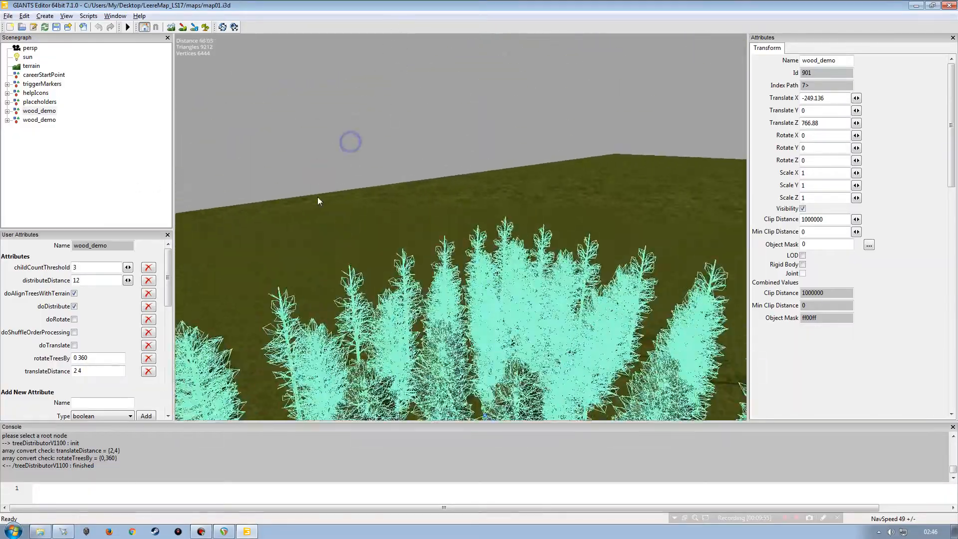
pyautogui.keyDown('alt'); pyautogui.moveTo(328, 164); pyautogui.dragTo(419, 213); pyautogui.keyUp('alt')
pyautogui.keyDown('alt'); pyautogui.moveTo(420, 214); pyautogui.dragTo(373, 225, button='right'); pyautogui.keyUp('alt')
pyautogui.keyDown('alt'); pyautogui.moveTo(430, 225); pyautogui.dragTo(418, 272); pyautogui.keyUp('alt')
pyautogui.click(115, 174)
pyautogui.keyDown('alt'); pyautogui.moveTo(384, 249); pyautogui.dragTo(374, 239, button='right'); pyautogui.keyUp('alt')
pyautogui.keyDown('alt'); pyautogui.moveTo(374, 239); pyautogui.dragTo(421, 235); pyautogui.keyUp('alt')
pyautogui.keyDown('alt'); pyautogui.moveTo(421, 236); pyautogui.dragTo(403, 247, button='right'); pyautogui.keyUp('alt')
pyautogui.keyDown('alt'); pyautogui.moveTo(405, 255); pyautogui.dragTo(337, 238); pyautogui.keyUp('alt')
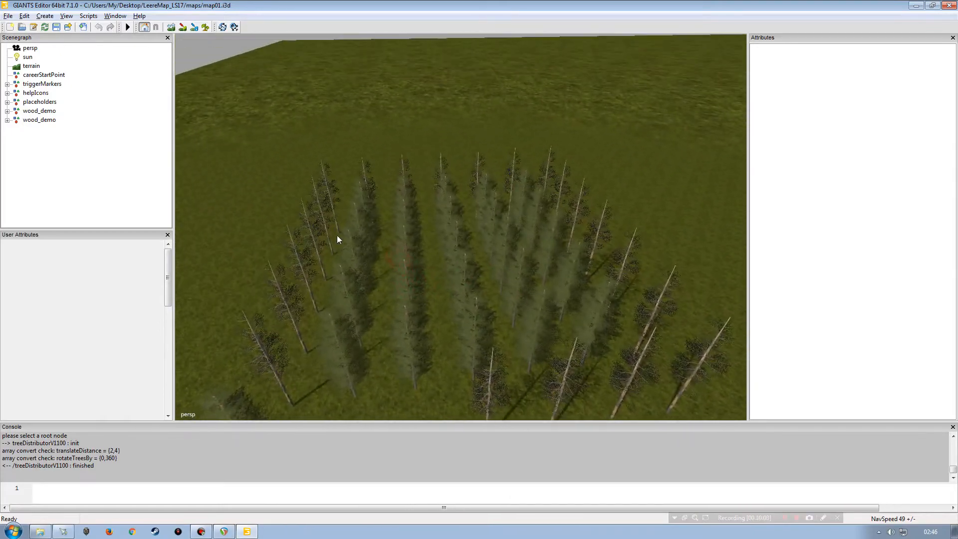
pyautogui.keyDown('alt'); pyautogui.moveTo(338, 238); pyautogui.dragTo(324, 218, button='right'); pyautogui.keyUp('alt')
pyautogui.keyDown('alt'); pyautogui.moveTo(324, 218); pyautogui.dragTo(220, 228); pyautogui.keyUp('alt')
pyautogui.keyDown('alt'); pyautogui.moveTo(387, 224); pyautogui.dragTo(468, 236); pyautogui.keyUp('alt')
pyautogui.keyDown('alt'); pyautogui.moveTo(414, 224); pyautogui.dragTo(352, 252, button='right'); pyautogui.keyUp('alt')
pyautogui.moveTo(396, 259)
pyautogui.keyDown('alt'); pyautogui.mouseDown()
pyautogui.moveTo(367, 269)
pyautogui.moveTo(419, 230)
pyautogui.mouseUp(); pyautogui.keyUp('alt')
pyautogui.keyDown('alt'); pyautogui.moveTo(419, 230); pyautogui.dragTo(429, 203, button='right'); pyautogui.keyUp('alt')
pyautogui.keyDown('alt'); pyautogui.moveTo(430, 203); pyautogui.dragTo(394, 178); pyautogui.keyUp('alt')
pyautogui.keyDown('alt'); pyautogui.moveTo(393, 178); pyautogui.dragTo(329, 234, button='right'); pyautogui.keyUp('alt')
pyautogui.keyDown('alt'); pyautogui.moveTo(330, 233); pyautogui.dragTo(349, 238); pyautogui.keyUp('alt')
pyautogui.keyDown('alt'); pyautogui.moveTo(349, 239); pyautogui.dragTo(365, 225, button='right'); pyautogui.keyUp('alt')
pyautogui.keyDown('alt'); pyautogui.moveTo(366, 224); pyautogui.dragTo(381, 239); pyautogui.keyUp('alt')
pyautogui.keyDown('alt'); pyautogui.moveTo(381, 239); pyautogui.dragTo(414, 188, button='right'); pyautogui.keyUp('alt')
pyautogui.keyDown('alt'); pyautogui.moveTo(414, 188); pyautogui.dragTo(363, 186); pyautogui.keyUp('alt')
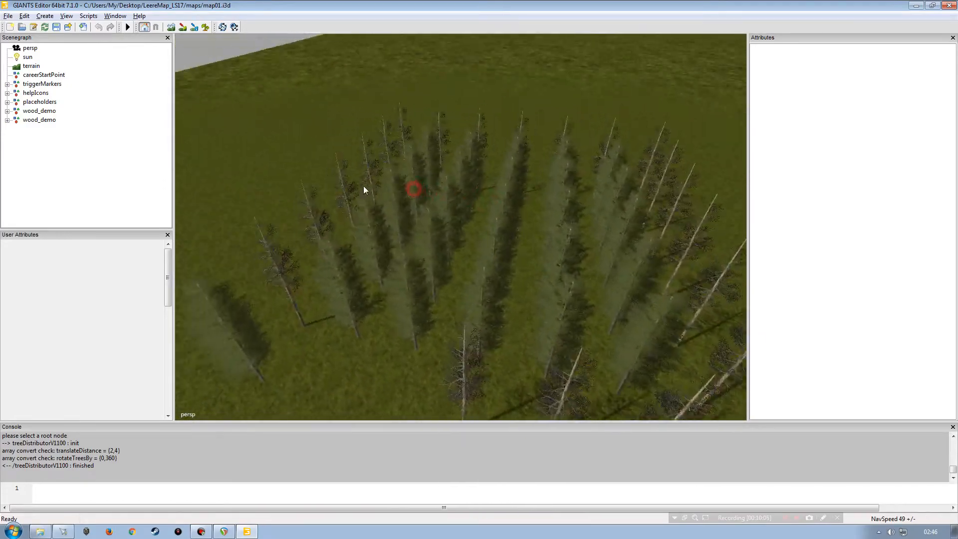
pyautogui.keyDown('alt'); pyautogui.moveTo(363, 186); pyautogui.dragTo(388, 218, button='right'); pyautogui.keyUp('alt')
pyautogui.keyDown('alt'); pyautogui.moveTo(387, 218); pyautogui.dragTo(391, 220); pyautogui.keyUp('alt')
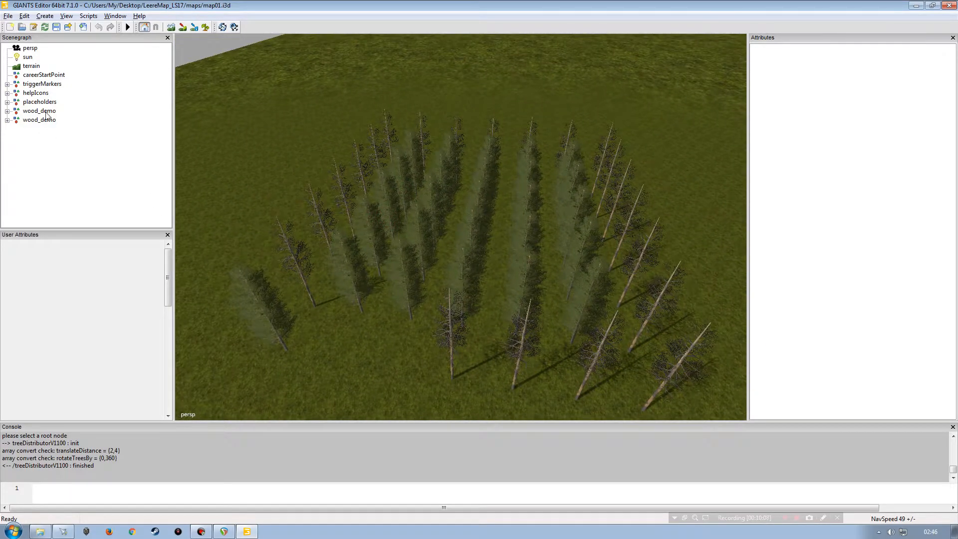
# Step: Enable doRotate on the first wood_demo group and run Tree Distributor V1200 again
pyautogui.click(45, 111)
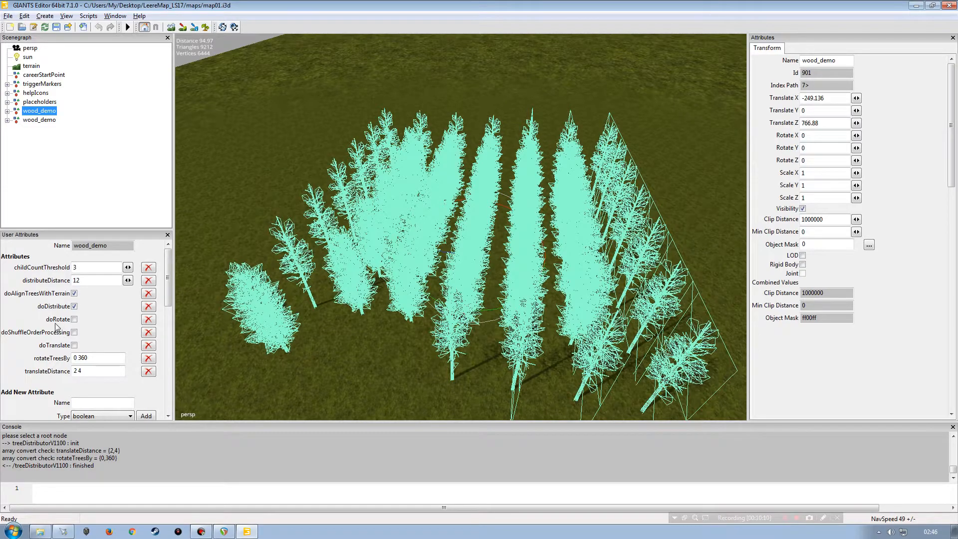
pyautogui.click(74, 319)
pyautogui.click(89, 16)
pyautogui.moveTo(108, 27)
pyautogui.moveTo(195, 28)
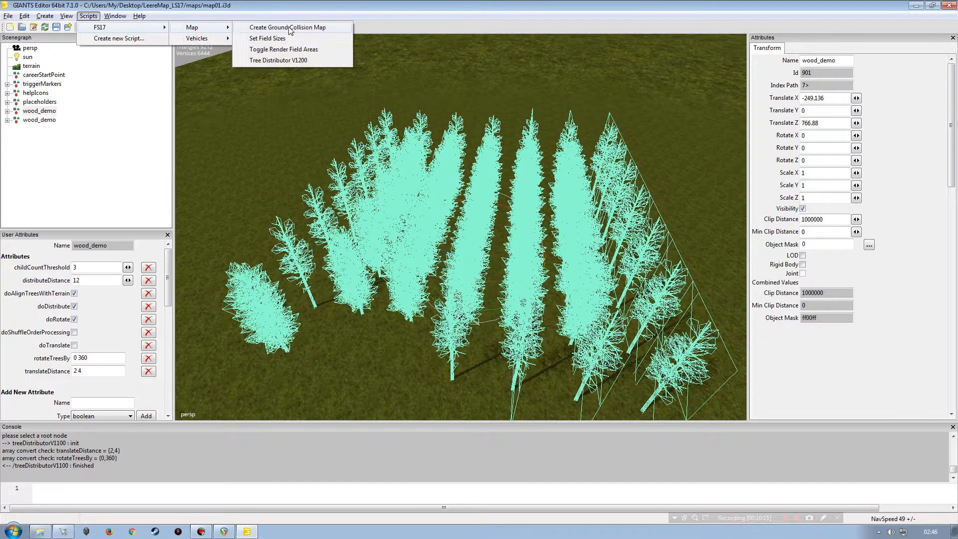
pyautogui.click(276, 60)
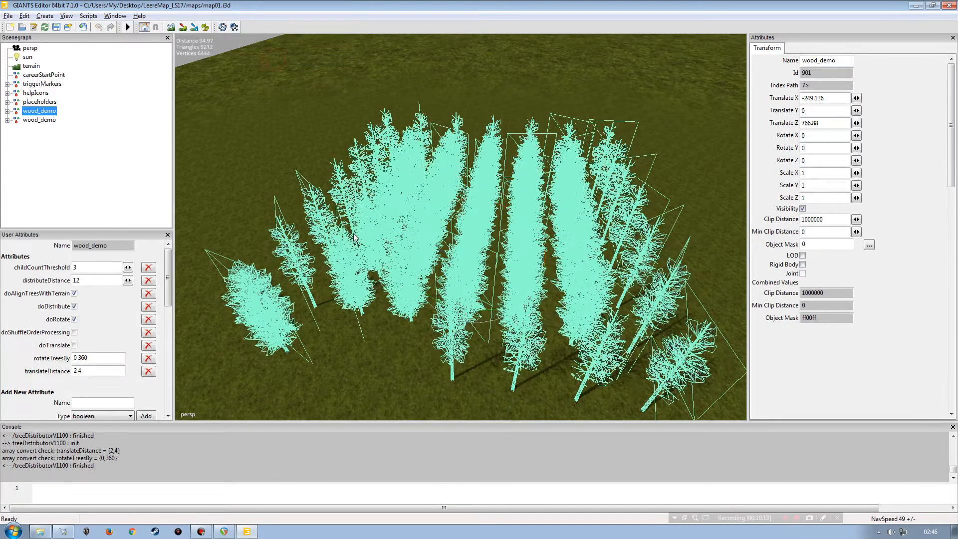
# Step: Enable doShuffleOrderProcessing on the first wood_demo group and rerun Tree Distributor V1200
pyautogui.click(123, 178)
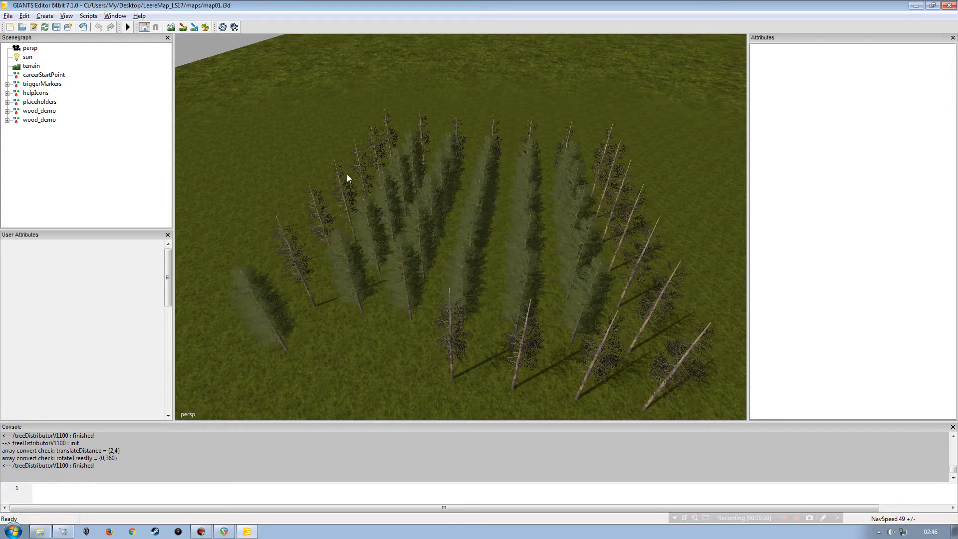
pyautogui.moveTo(382, 248)
pyautogui.keyDown('alt'); pyautogui.mouseDown()
pyautogui.moveTo(395, 252)
pyautogui.moveTo(376, 259)
pyautogui.mouseUp(); pyautogui.keyUp('alt')
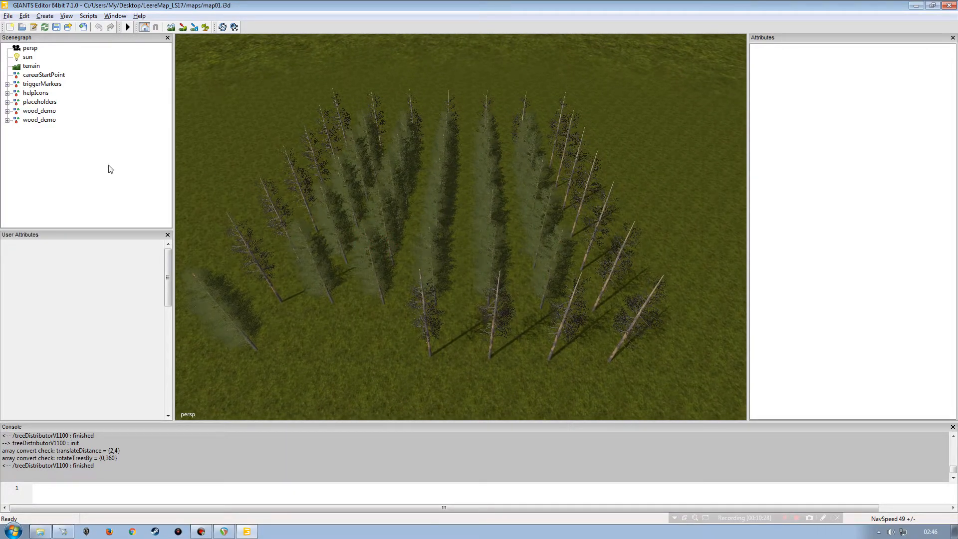
pyautogui.click(39, 111)
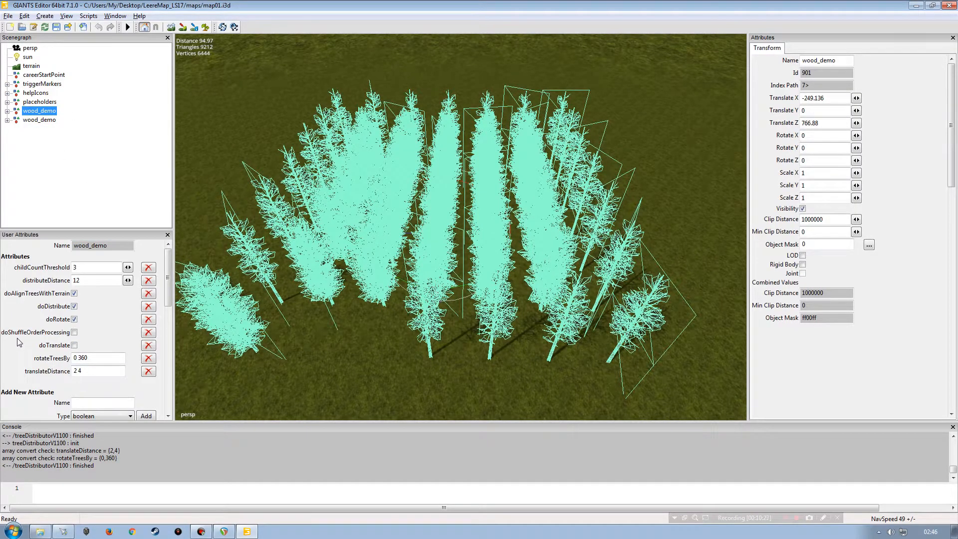
pyautogui.click(73, 332)
pyautogui.click(88, 16)
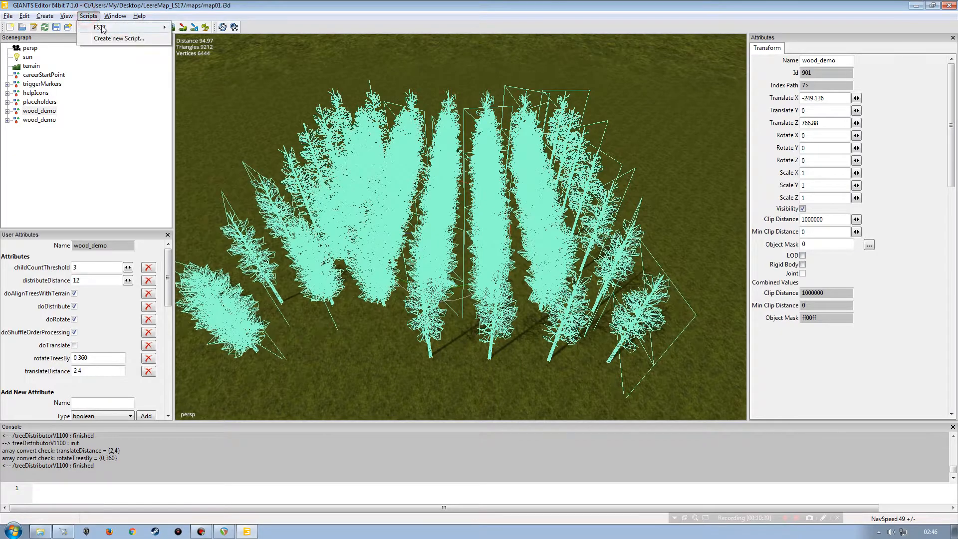
pyautogui.moveTo(103, 27)
pyautogui.moveTo(207, 28)
pyautogui.click(278, 59)
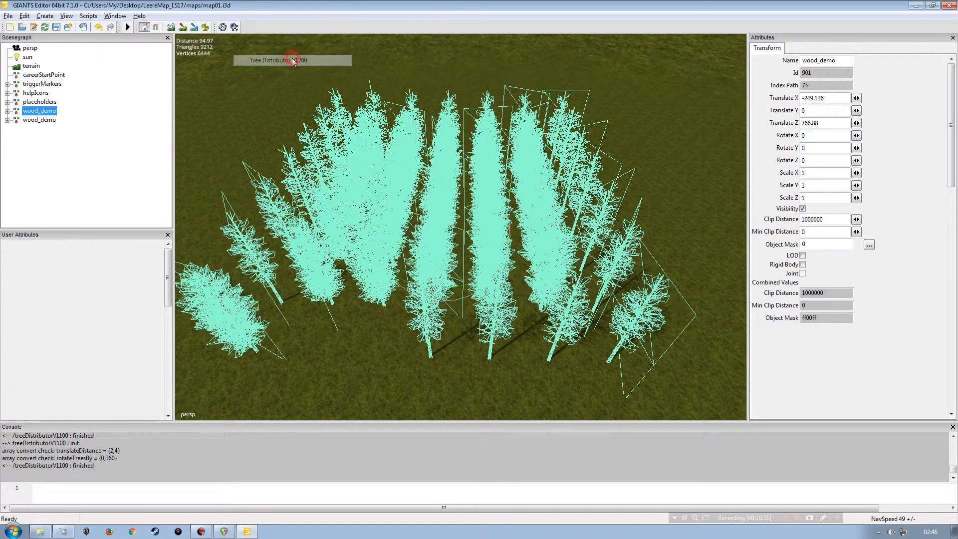
# Step: Orbit around the first wood_demo group to inspect the rotated and shuffled tree layout
pyautogui.click(105, 111)
pyautogui.keyDown('alt'); pyautogui.moveTo(432, 260); pyautogui.dragTo(415, 263); pyautogui.keyUp('alt')
pyautogui.keyDown('alt'); pyautogui.moveTo(398, 271); pyautogui.dragTo(377, 254, button='right'); pyautogui.keyUp('alt')
pyautogui.keyDown('alt'); pyautogui.moveTo(377, 255); pyautogui.dragTo(383, 233); pyautogui.keyUp('alt')
pyautogui.keyDown('alt'); pyautogui.moveTo(383, 233); pyautogui.dragTo(398, 209, button='right'); pyautogui.keyUp('alt')
pyautogui.keyDown('alt'); pyautogui.moveTo(398, 209); pyautogui.dragTo(421, 197); pyautogui.keyUp('alt')
pyautogui.keyDown('alt'); pyautogui.moveTo(421, 197); pyautogui.dragTo(493, 206, button='right'); pyautogui.keyUp('alt')
pyautogui.keyDown('alt'); pyautogui.moveTo(492, 206); pyautogui.dragTo(556, 216); pyautogui.keyUp('alt')
pyautogui.keyDown('alt'); pyautogui.moveTo(555, 216); pyautogui.dragTo(474, 217, button='right'); pyautogui.keyUp('alt')
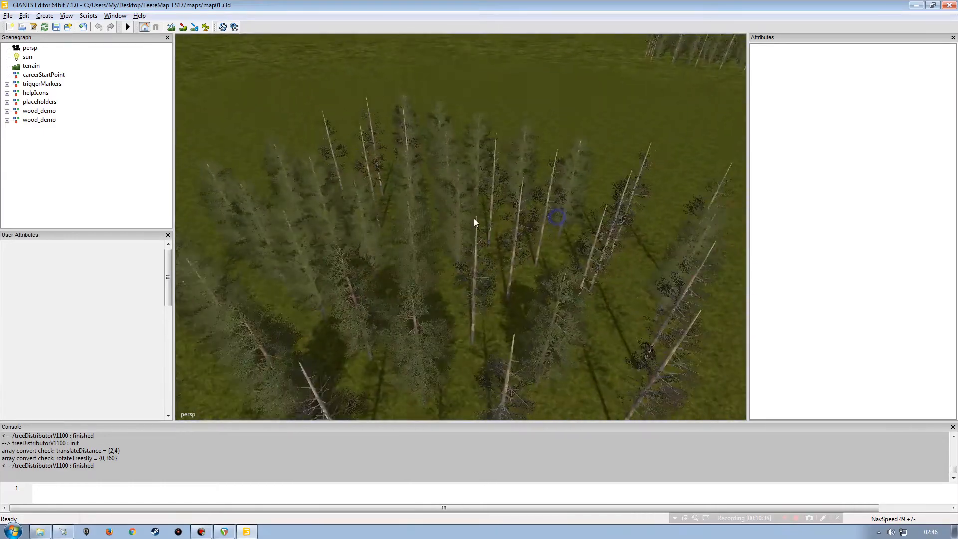
pyautogui.keyDown('alt'); pyautogui.moveTo(473, 217); pyautogui.dragTo(415, 214); pyautogui.keyUp('alt')
pyautogui.keyDown('alt'); pyautogui.moveTo(415, 215); pyautogui.dragTo(369, 229, button='right'); pyautogui.keyUp('alt')
pyautogui.keyDown('alt'); pyautogui.moveTo(369, 230); pyautogui.dragTo(459, 256); pyautogui.keyUp('alt')
pyautogui.keyDown('alt'); pyautogui.moveTo(459, 256); pyautogui.dragTo(483, 208, button='right'); pyautogui.keyUp('alt')
pyautogui.keyDown('alt'); pyautogui.moveTo(483, 207); pyautogui.dragTo(391, 197); pyautogui.keyUp('alt')
pyautogui.keyDown('alt'); pyautogui.moveTo(391, 197); pyautogui.dragTo(357, 245, button='right'); pyautogui.keyUp('alt')
pyautogui.keyDown('alt'); pyautogui.moveTo(356, 245); pyautogui.dragTo(450, 258); pyautogui.keyUp('alt')
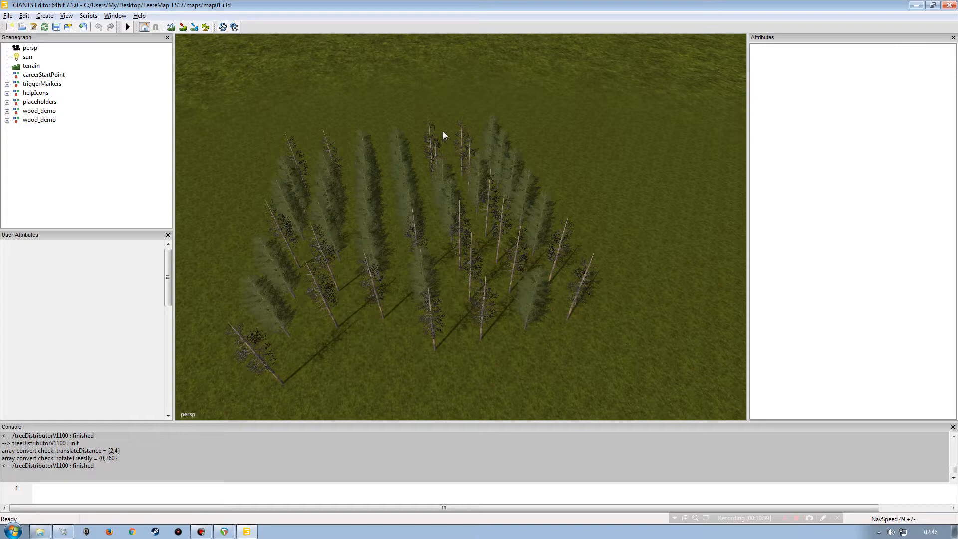
# Step: Enable doTranslate on the first wood_demo group and rerun Tree Distributor V1200
pyautogui.click(43, 111)
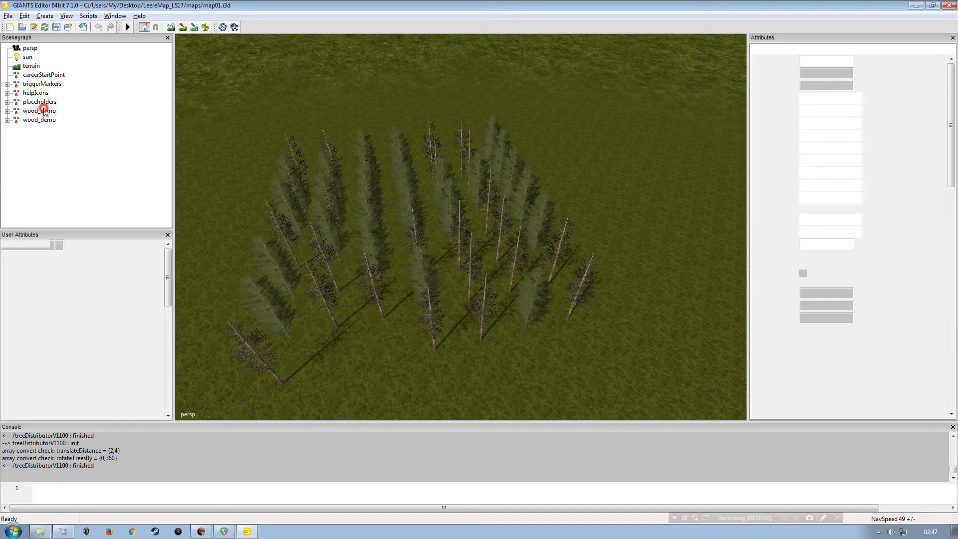
pyautogui.click(74, 345)
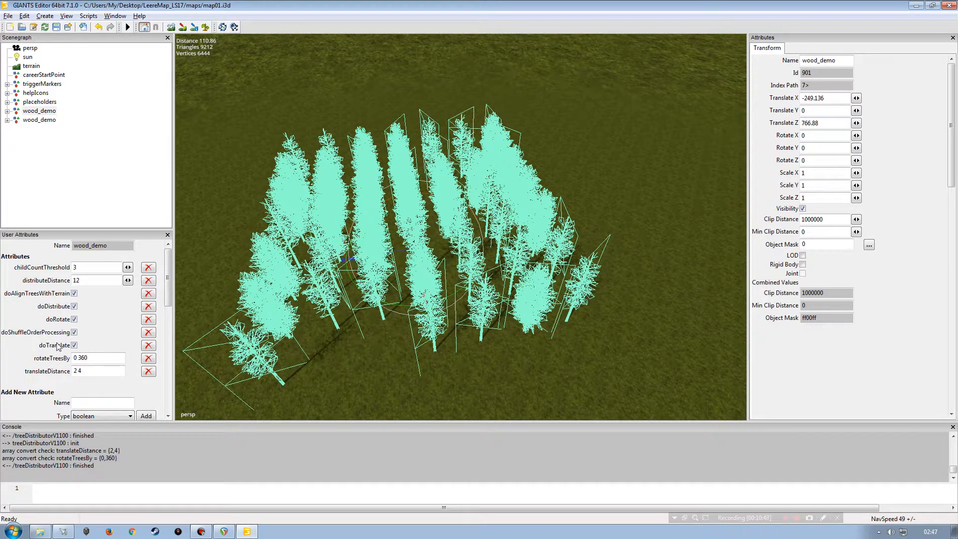
pyautogui.scroll(-2, 373, 253)
pyautogui.keyDown('alt'); pyautogui.moveTo(373, 254); pyautogui.dragTo(479, 291); pyautogui.keyUp('alt')
pyautogui.keyDown('alt'); pyautogui.moveTo(479, 292); pyautogui.dragTo(435, 256, button='middle'); pyautogui.keyUp('alt')
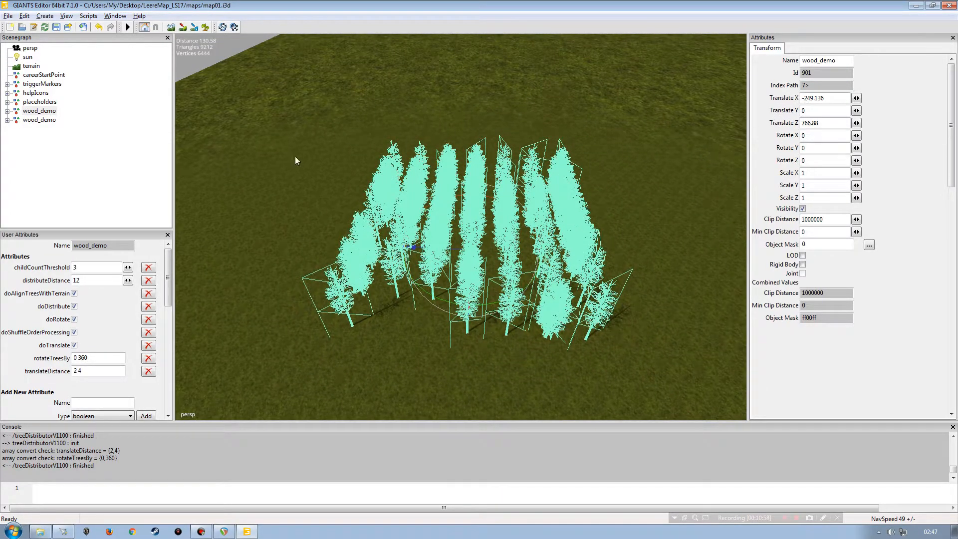
pyautogui.click(60, 113)
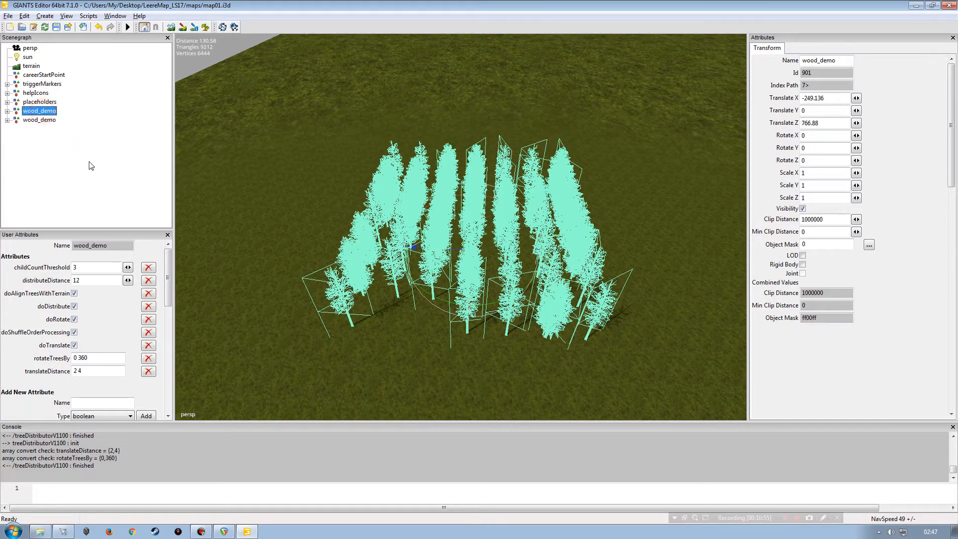
pyautogui.click(86, 17)
pyautogui.moveTo(124, 28)
pyautogui.moveTo(197, 28)
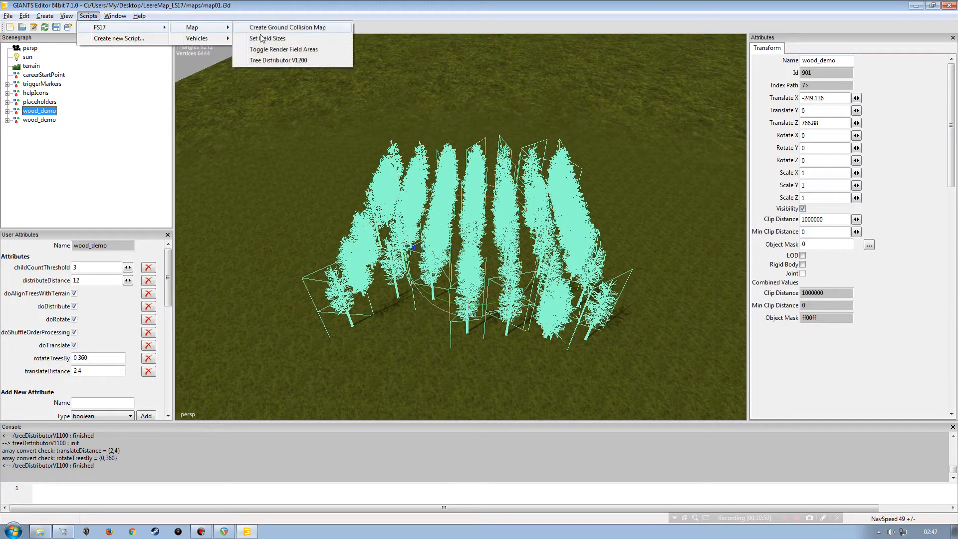
pyautogui.click(263, 60)
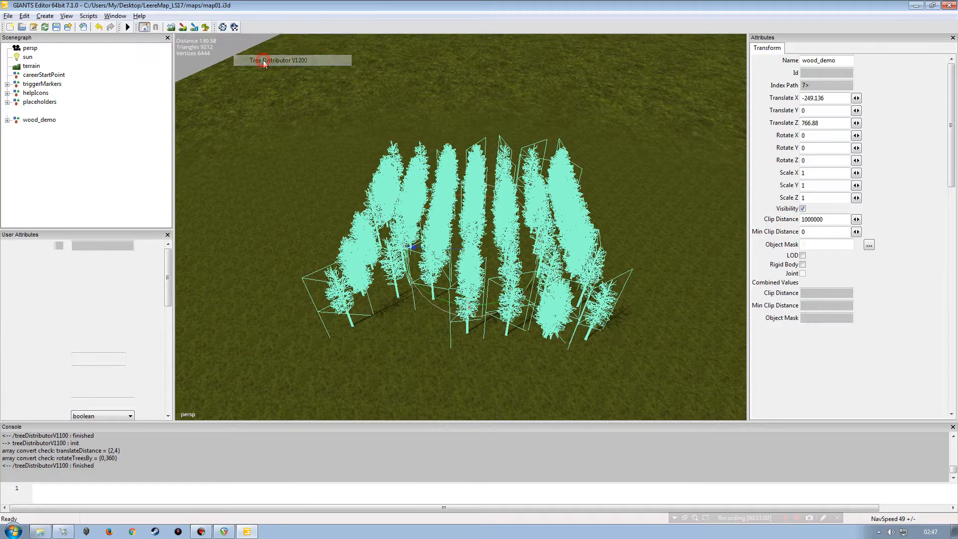
# Step: Orbit and zoom around the first wood_demo group to inspect the randomly offset trees
pyautogui.click(116, 169)
pyautogui.keyDown('alt'); pyautogui.moveTo(381, 260); pyautogui.dragTo(383, 205); pyautogui.keyUp('alt')
pyautogui.scroll(5, 353, 253)
pyautogui.scroll(3, 353, 246)
pyautogui.keyDown('alt'); pyautogui.moveTo(456, 238); pyautogui.dragTo(379, 251, button='right'); pyautogui.keyUp('alt')
pyautogui.moveTo(487, 250)
pyautogui.keyDown('alt'); pyautogui.mouseDown()
pyautogui.moveTo(463, 280)
pyautogui.moveTo(444, 267)
pyautogui.moveTo(555, 284)
pyautogui.mouseUp(); pyautogui.keyUp('alt')
pyautogui.moveTo(558, 205)
pyautogui.keyDown('alt'); pyautogui.mouseDown()
pyautogui.moveTo(402, 205)
pyautogui.moveTo(405, 186)
pyautogui.mouseUp(); pyautogui.keyUp('alt')
pyautogui.keyDown('alt'); pyautogui.moveTo(466, 195); pyautogui.dragTo(428, 224, button='right'); pyautogui.keyUp('alt')
pyautogui.keyDown('alt'); pyautogui.moveTo(428, 227); pyautogui.dragTo(428, 251); pyautogui.keyUp('alt')
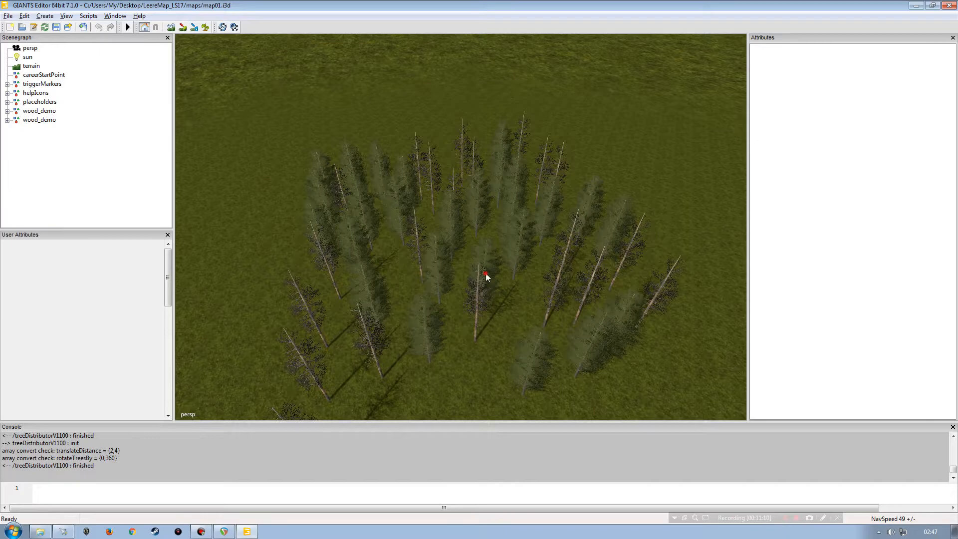
pyautogui.keyDown('alt'); pyautogui.moveTo(421, 258); pyautogui.dragTo(393, 291, button='right'); pyautogui.keyUp('alt')
pyautogui.keyDown('alt'); pyautogui.moveTo(392, 289); pyautogui.dragTo(418, 327); pyautogui.keyUp('alt')
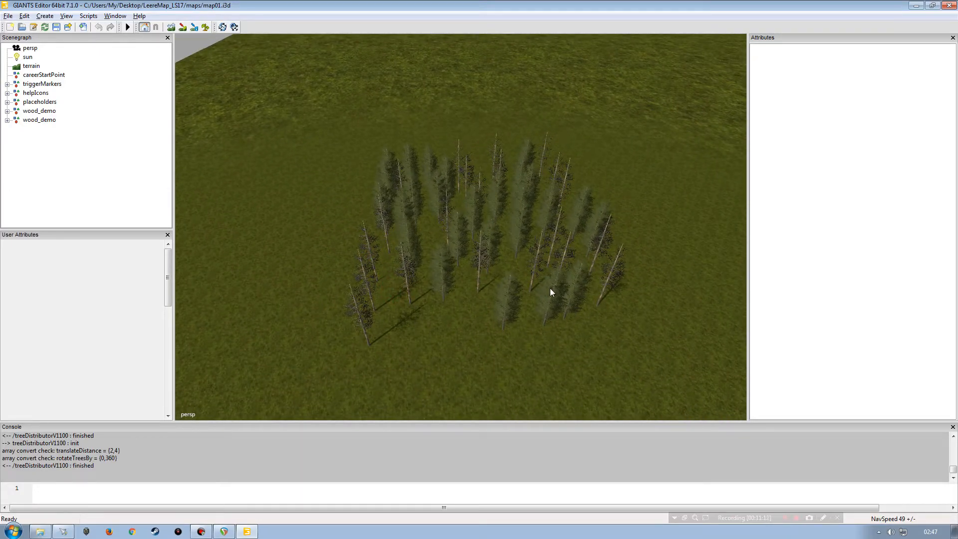
# Step: Orbit the view around the first wood_demo group's trees from several angles to examine their offsets
pyautogui.keyDown('alt'); pyautogui.moveTo(448, 272); pyautogui.dragTo(410, 309); pyautogui.keyUp('alt')
pyautogui.keyDown('alt'); pyautogui.moveTo(409, 309); pyautogui.dragTo(410, 255, button='right'); pyautogui.keyUp('alt')
pyautogui.keyDown('alt'); pyautogui.moveTo(387, 289); pyautogui.dragTo(426, 301); pyautogui.keyUp('alt')
pyautogui.keyDown('alt'); pyautogui.moveTo(428, 299); pyautogui.dragTo(439, 250, button='right'); pyautogui.keyUp('alt')
pyautogui.keyDown('alt'); pyautogui.moveTo(434, 254); pyautogui.dragTo(398, 209); pyautogui.keyUp('alt')
pyautogui.keyDown('alt'); pyautogui.moveTo(398, 208); pyautogui.dragTo(366, 257, button='right'); pyautogui.keyUp('alt')
pyautogui.keyDown('alt'); pyautogui.moveTo(365, 256); pyautogui.dragTo(416, 274); pyautogui.keyUp('alt')
pyautogui.keyDown('alt'); pyautogui.moveTo(416, 274); pyautogui.dragTo(384, 299, button='right'); pyautogui.keyUp('alt')
pyautogui.keyDown('alt'); pyautogui.moveTo(384, 299); pyautogui.dragTo(361, 221); pyautogui.keyUp('alt')
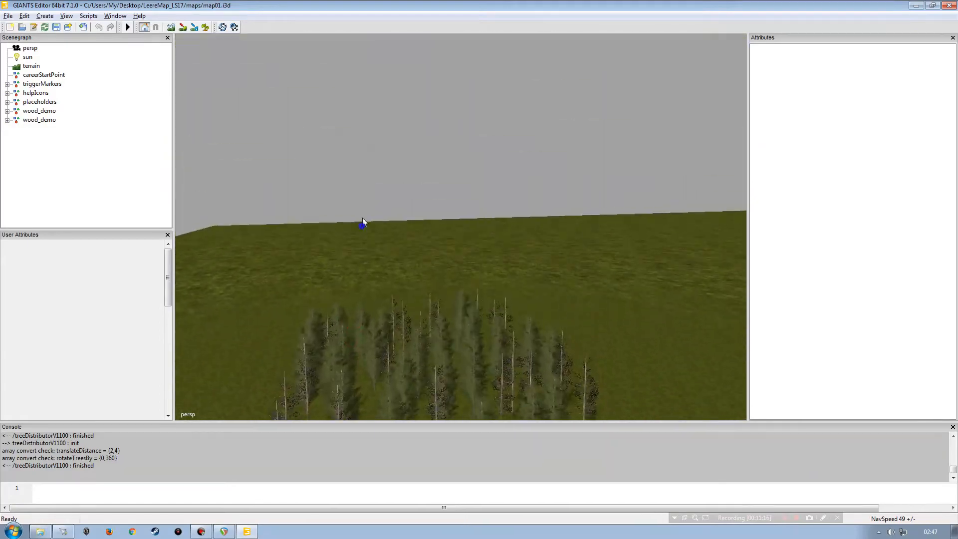
pyautogui.keyDown('alt'); pyautogui.moveTo(361, 222); pyautogui.dragTo(403, 250, button='right'); pyautogui.keyUp('alt')
pyautogui.keyDown('alt'); pyautogui.moveTo(404, 250); pyautogui.dragTo(379, 292); pyautogui.keyUp('alt')
pyautogui.keyDown('alt'); pyautogui.moveTo(424, 313); pyautogui.dragTo(436, 258, button='right'); pyautogui.keyUp('alt')
pyautogui.keyDown('alt'); pyautogui.moveTo(435, 259); pyautogui.dragTo(413, 283); pyautogui.keyUp('alt')
pyautogui.keyDown('alt'); pyautogui.moveTo(413, 282); pyautogui.dragTo(409, 267, button='right'); pyautogui.keyUp('alt')
pyautogui.keyDown('alt'); pyautogui.moveTo(408, 267); pyautogui.dragTo(434, 236); pyautogui.keyUp('alt')
pyautogui.keyDown('alt'); pyautogui.moveTo(434, 235); pyautogui.dragTo(408, 281, button='right'); pyautogui.keyUp('alt')
pyautogui.keyDown('alt'); pyautogui.moveTo(407, 280); pyautogui.dragTo(438, 316); pyautogui.keyUp('alt')
pyautogui.keyDown('alt'); pyautogui.moveTo(438, 315); pyautogui.dragTo(472, 272, button='right'); pyautogui.keyUp('alt')
pyautogui.keyDown('alt'); pyautogui.moveTo(473, 271); pyautogui.dragTo(417, 235); pyautogui.keyUp('alt')
pyautogui.keyDown('alt'); pyautogui.moveTo(417, 235); pyautogui.dragTo(414, 264, button='right'); pyautogui.keyUp('alt')
pyautogui.keyDown('alt'); pyautogui.moveTo(414, 265); pyautogui.dragTo(449, 284); pyautogui.keyUp('alt')
pyautogui.keyDown('alt'); pyautogui.moveTo(449, 285); pyautogui.dragTo(407, 297, button='right'); pyautogui.keyUp('alt')
pyautogui.keyDown('alt'); pyautogui.moveTo(407, 297); pyautogui.dragTo(401, 269); pyautogui.keyUp('alt')
pyautogui.keyDown('alt'); pyautogui.moveTo(401, 269); pyautogui.dragTo(369, 303, button='right'); pyautogui.keyUp('alt')
pyautogui.keyDown('alt'); pyautogui.moveTo(370, 303); pyautogui.dragTo(322, 292); pyautogui.keyUp('alt')
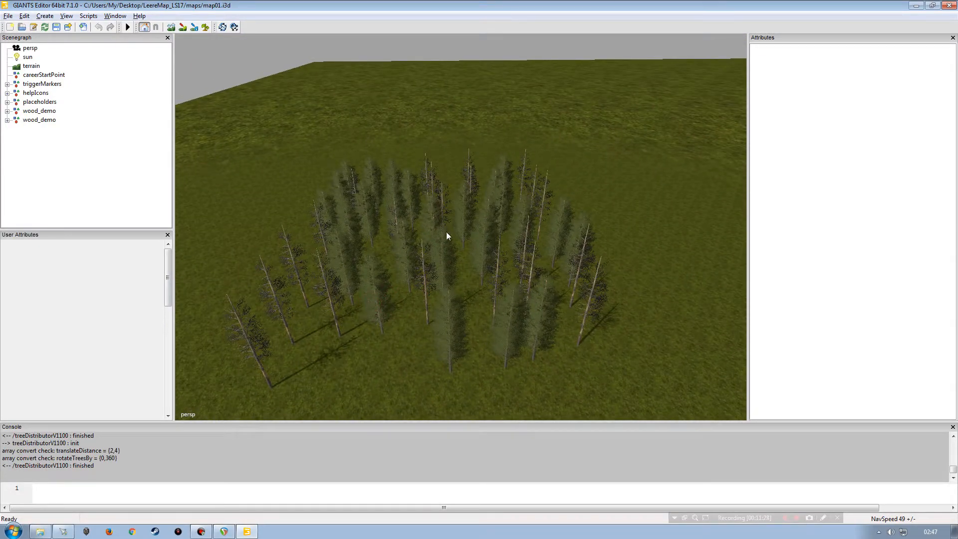
# Step: Rerun Tree Distributor V1200 twice on the first wood_demo group to reshuffle its trees
pyautogui.click(41, 110)
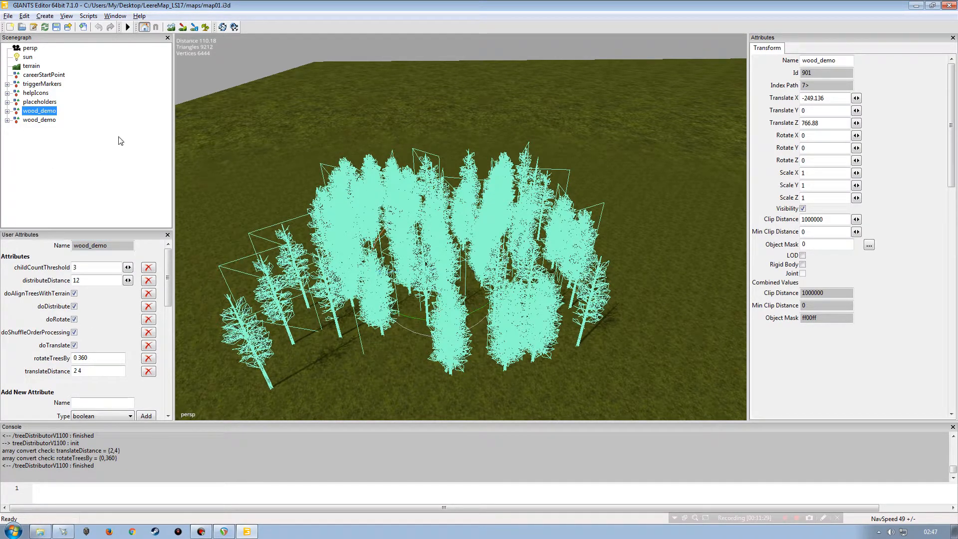
pyautogui.click(88, 16)
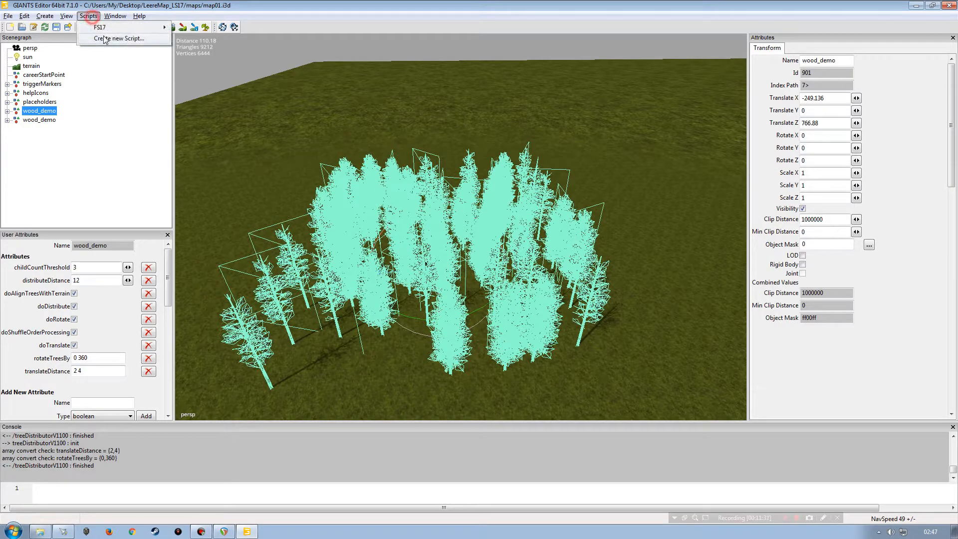
pyautogui.moveTo(150, 27)
pyautogui.moveTo(200, 28)
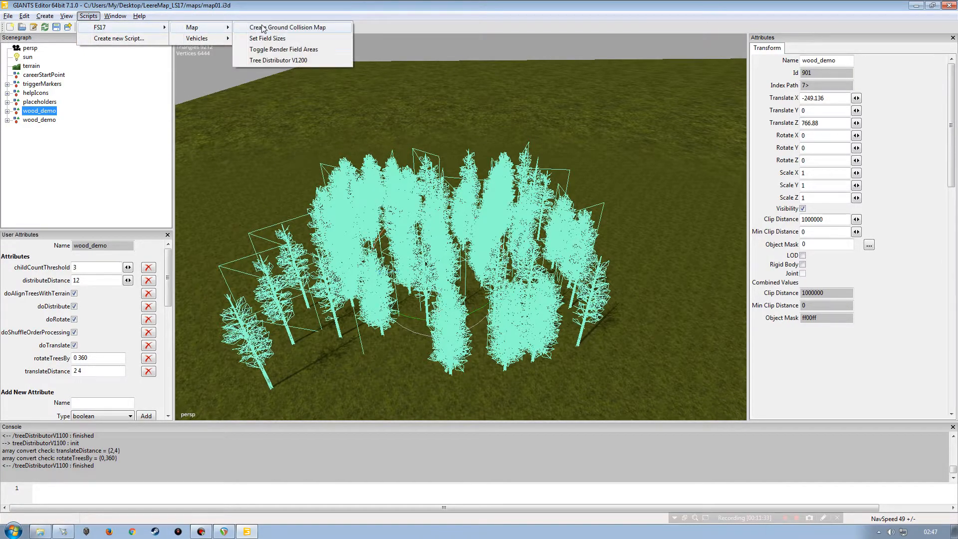
pyautogui.click(265, 62)
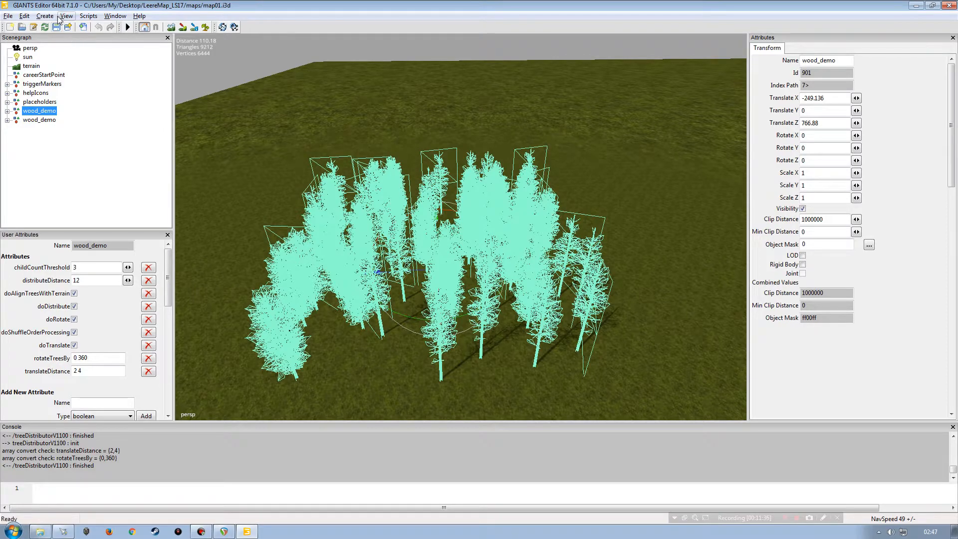
pyautogui.click(128, 159)
pyautogui.click(38, 111)
pyautogui.click(88, 16)
pyautogui.moveTo(124, 28)
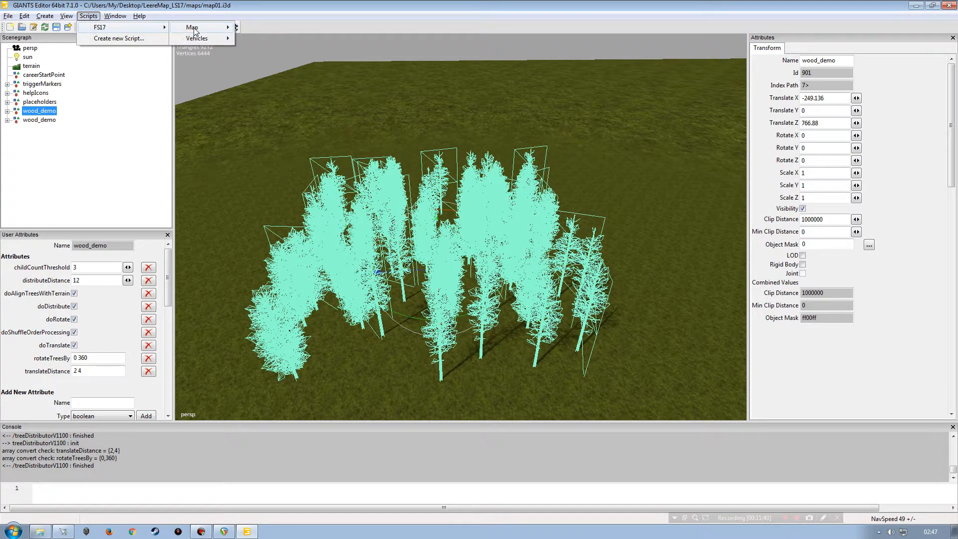
pyautogui.moveTo(192, 29)
pyautogui.click(272, 62)
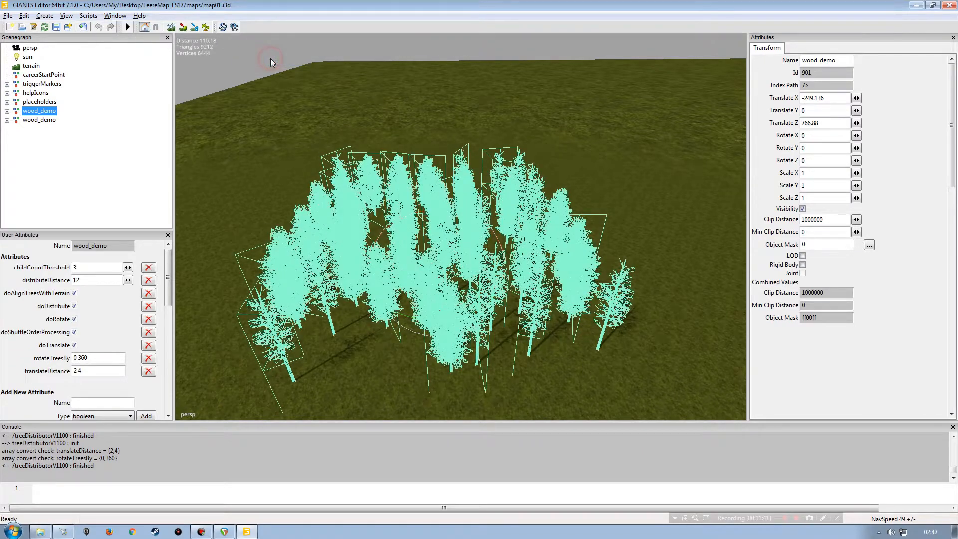
pyautogui.click(73, 173)
pyautogui.scroll(3, 415, 259)
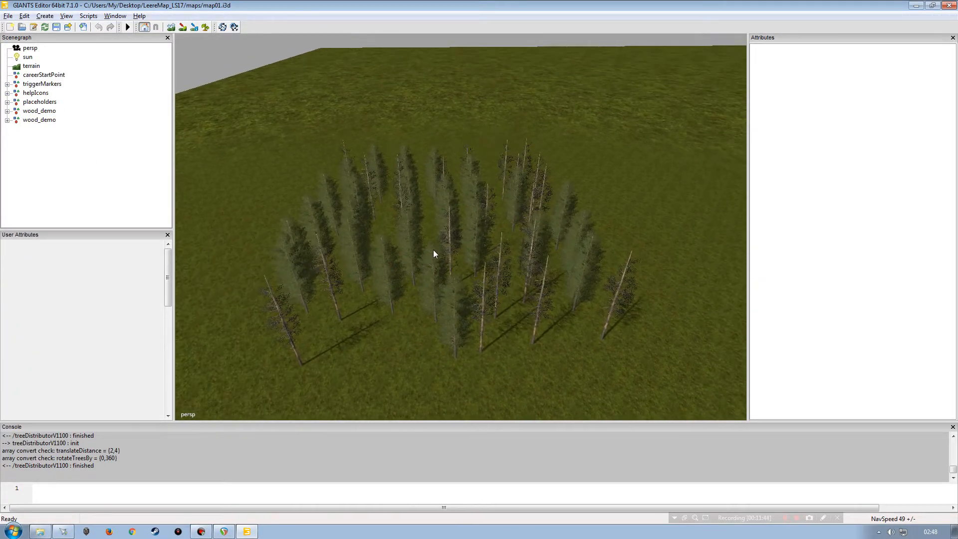
# Step: Disable doRotate on the first wood_demo group and rerun Tree Distributor V1200
pyautogui.click(40, 110)
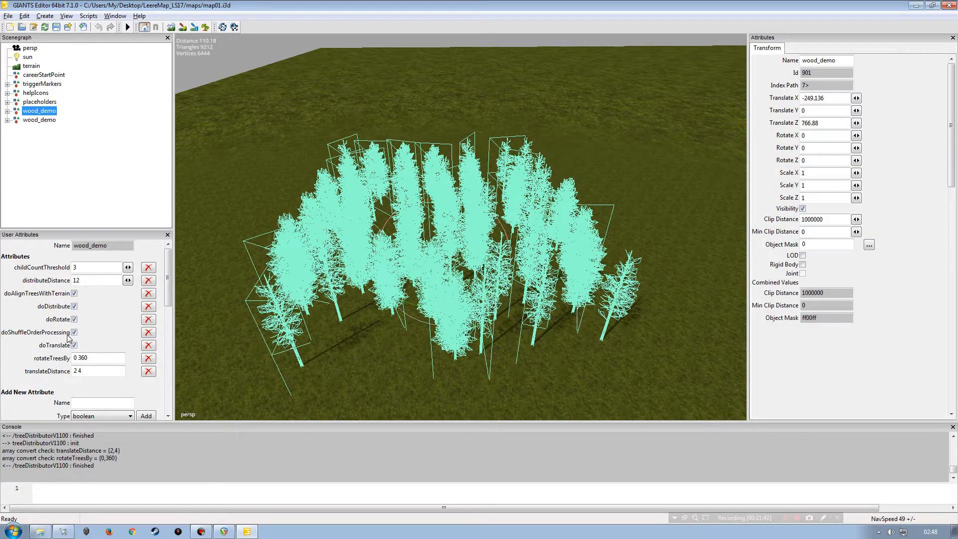
pyautogui.click(74, 319)
pyautogui.click(88, 15)
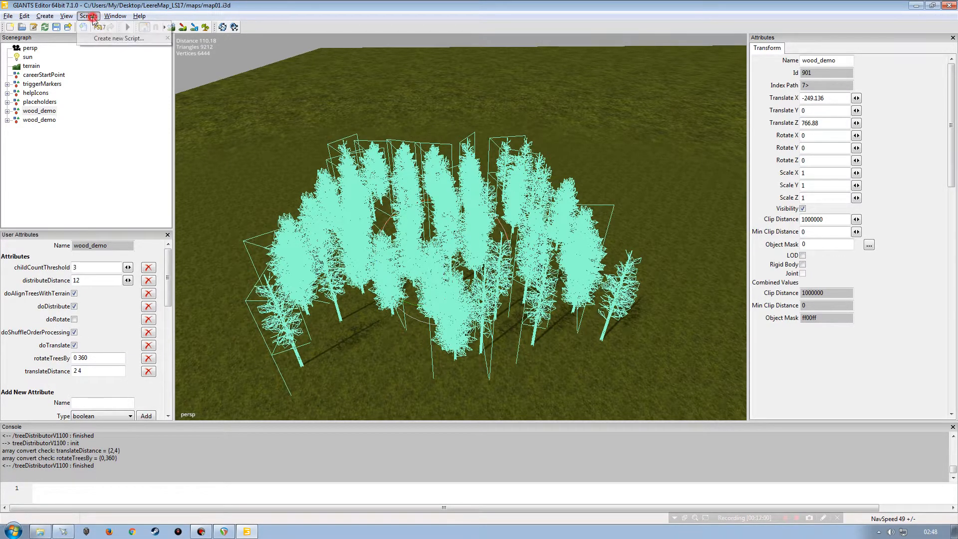
pyautogui.moveTo(156, 27)
pyautogui.moveTo(186, 28)
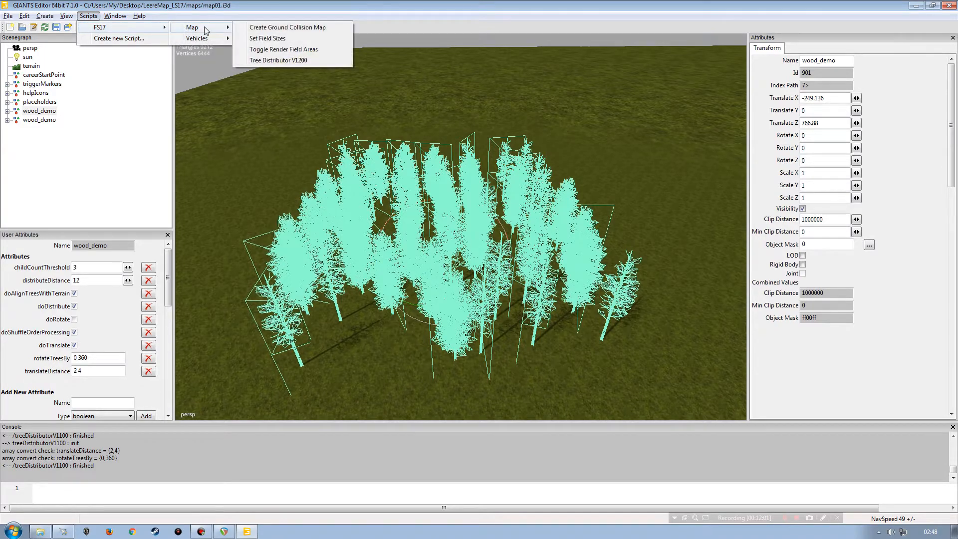
pyautogui.click(267, 60)
pyautogui.click(160, 171)
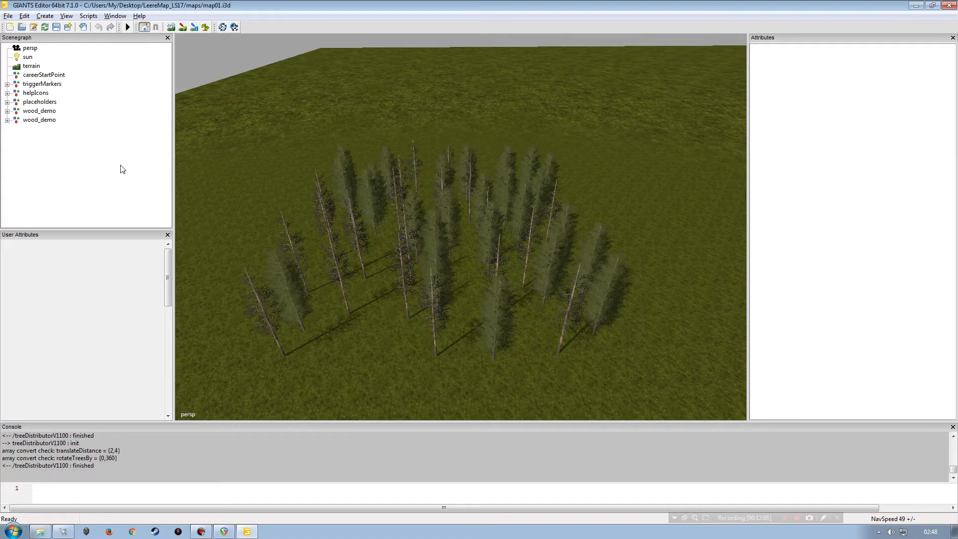
# Step: Disable doTranslate on the first wood_demo group and rerun Tree Distributor V1200
pyautogui.click(40, 111)
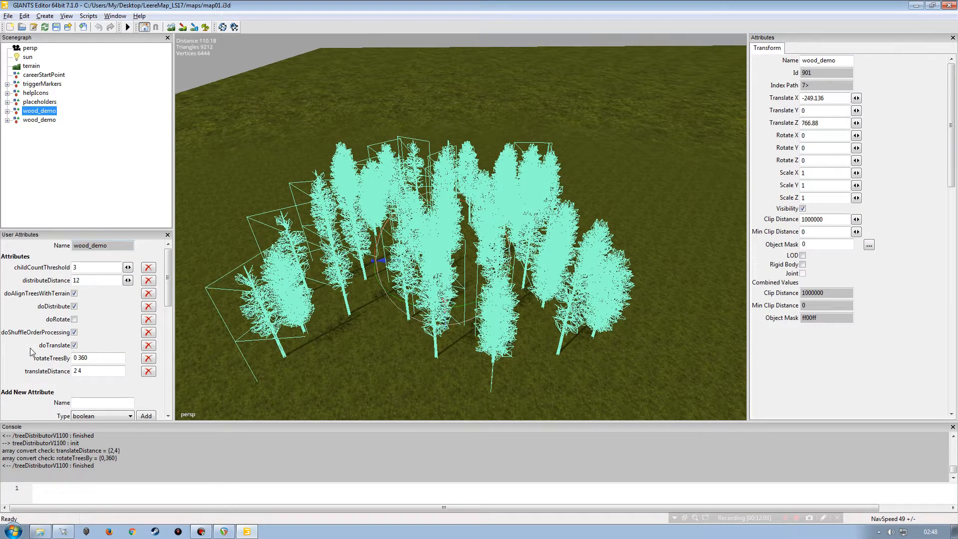
pyautogui.click(74, 345)
pyautogui.click(88, 15)
pyautogui.moveTo(98, 29)
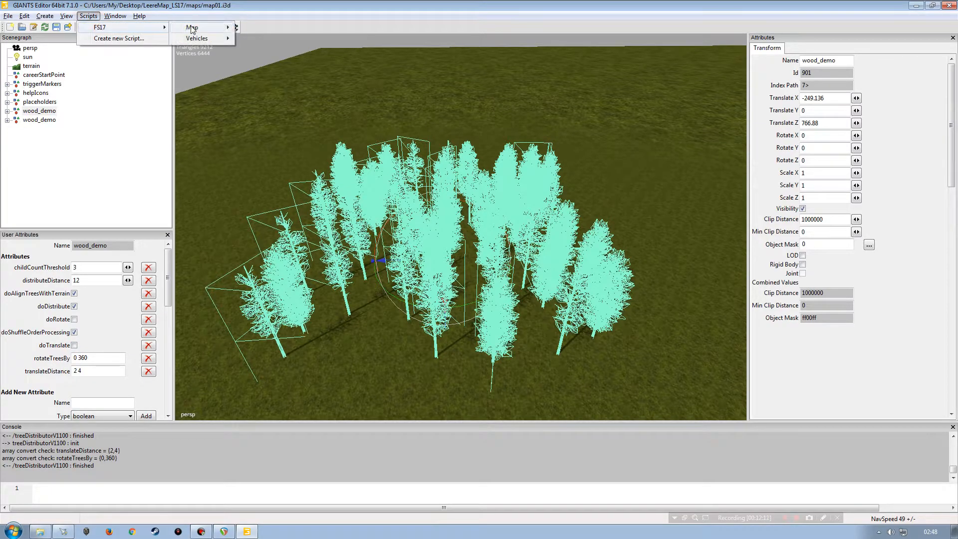
pyautogui.moveTo(194, 27)
pyautogui.click(316, 59)
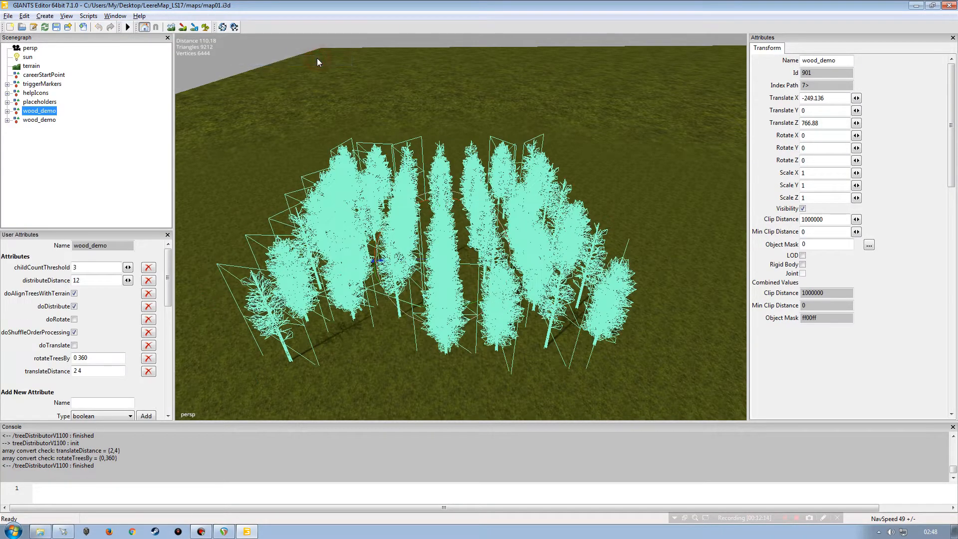
pyautogui.click(294, 264)
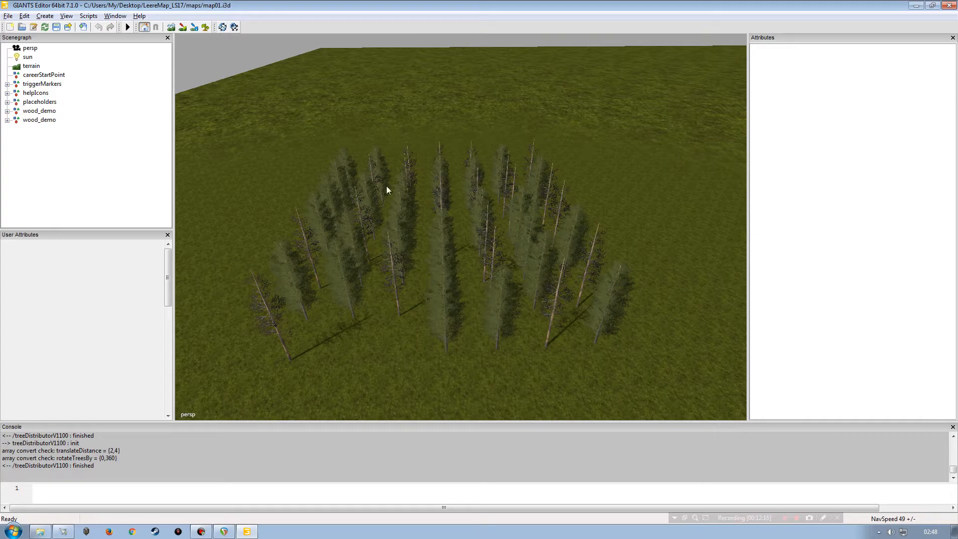
# Step: Set translateDistance to 7 9 and re-enable doTranslate on the first wood_demo group
pyautogui.click(31, 110)
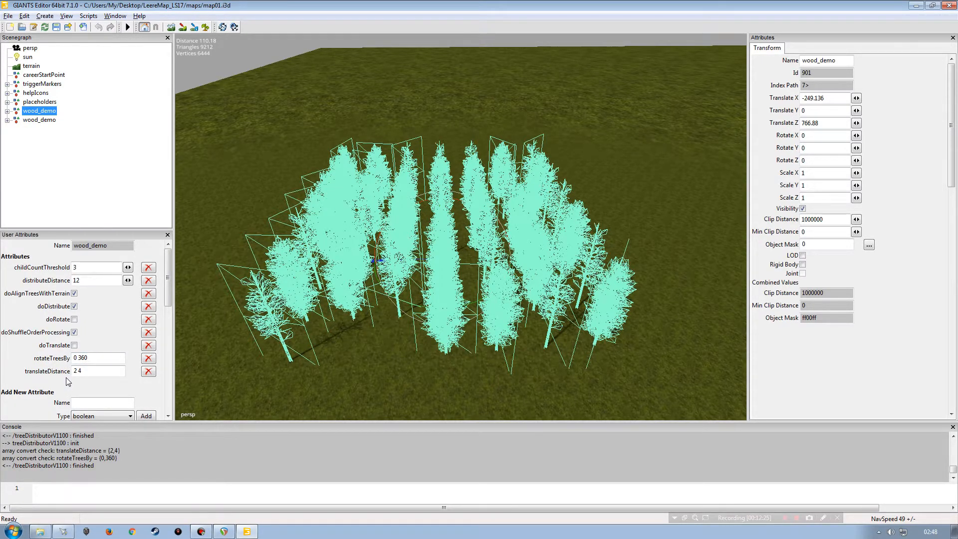
pyautogui.click(105, 371)
pyautogui.write('7')
pyautogui.press('Tab')
pyautogui.click(74, 344)
# Step: Rerun Tree Distributor V1200 on the first wood_demo group
pyautogui.click(89, 16)
pyautogui.moveTo(149, 27)
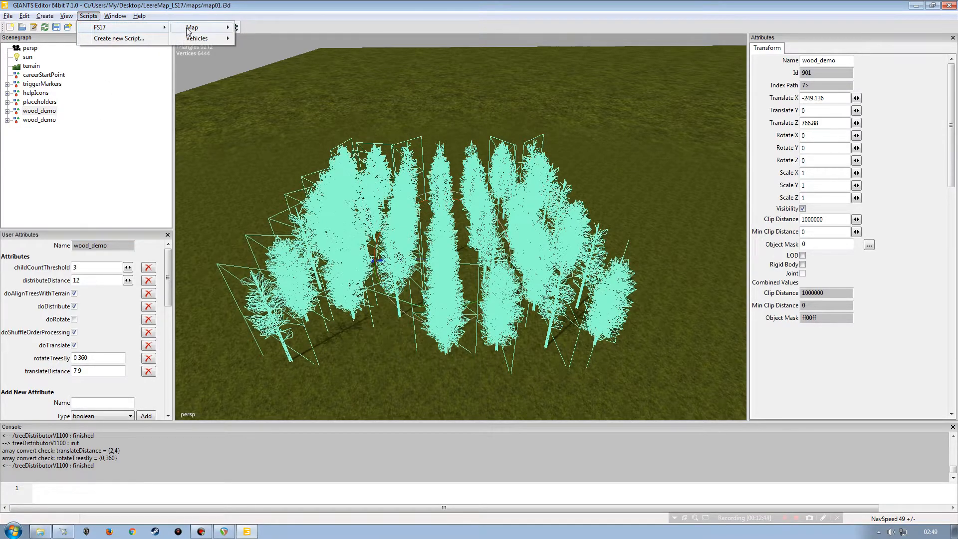
pyautogui.moveTo(189, 29)
pyautogui.click(294, 70)
pyautogui.click(132, 137)
pyautogui.moveTo(259, 212)
pyautogui.keyDown('alt'); pyautogui.mouseDown()
pyautogui.moveTo(380, 220)
pyautogui.moveTo(353, 235)
pyautogui.mouseUp(); pyautogui.keyUp('alt')
pyautogui.moveTo(430, 233)
pyautogui.keyDown('alt'); pyautogui.mouseDown()
pyautogui.moveTo(307, 234)
pyautogui.moveTo(403, 193)
pyautogui.mouseUp(); pyautogui.keyUp('alt')
pyautogui.keyDown('alt'); pyautogui.moveTo(462, 193); pyautogui.dragTo(481, 214); pyautogui.keyUp('alt')
pyautogui.keyDown('alt'); pyautogui.moveTo(481, 214); pyautogui.dragTo(474, 154, button='right'); pyautogui.keyUp('alt')
pyautogui.keyDown('alt'); pyautogui.moveTo(474, 155); pyautogui.dragTo(445, 238); pyautogui.keyUp('alt')
# Step: Set translateDistance to 10 12 on the first wood_demo group and rerun Tree Distributor V1200
pyautogui.click(44, 111)
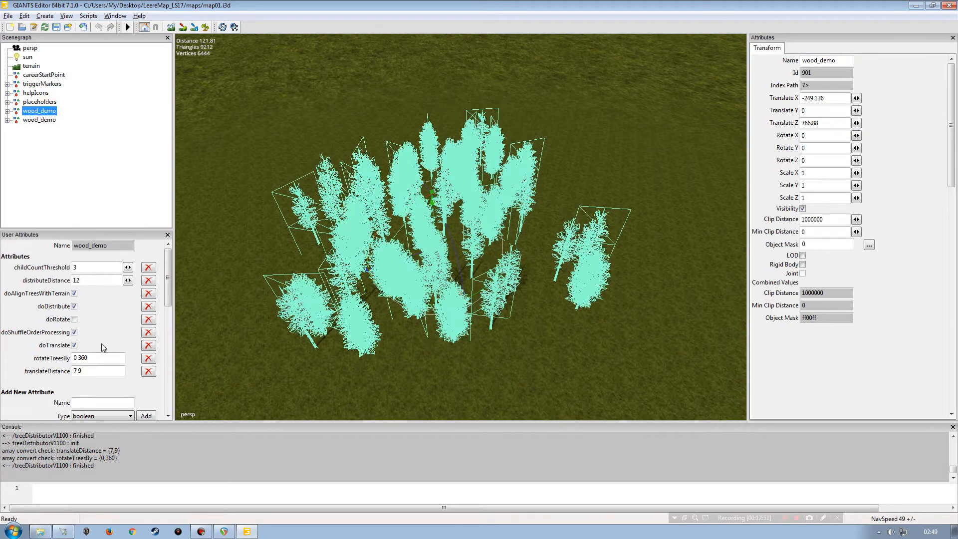
pyautogui.tripleClick(102, 370)
pyautogui.write('10')
pyautogui.click(99, 370)
pyautogui.press('Tab')
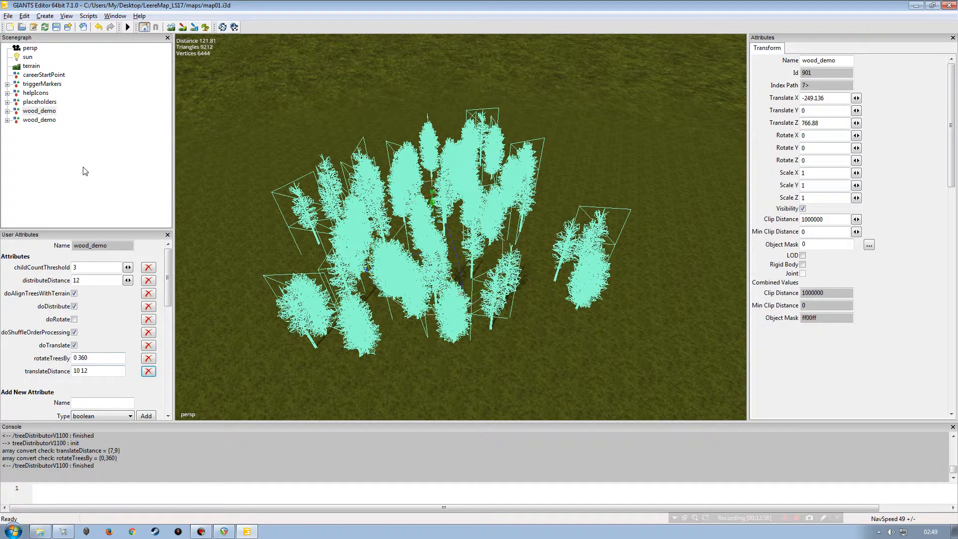
pyautogui.click(88, 16)
pyautogui.moveTo(151, 29)
pyautogui.moveTo(194, 27)
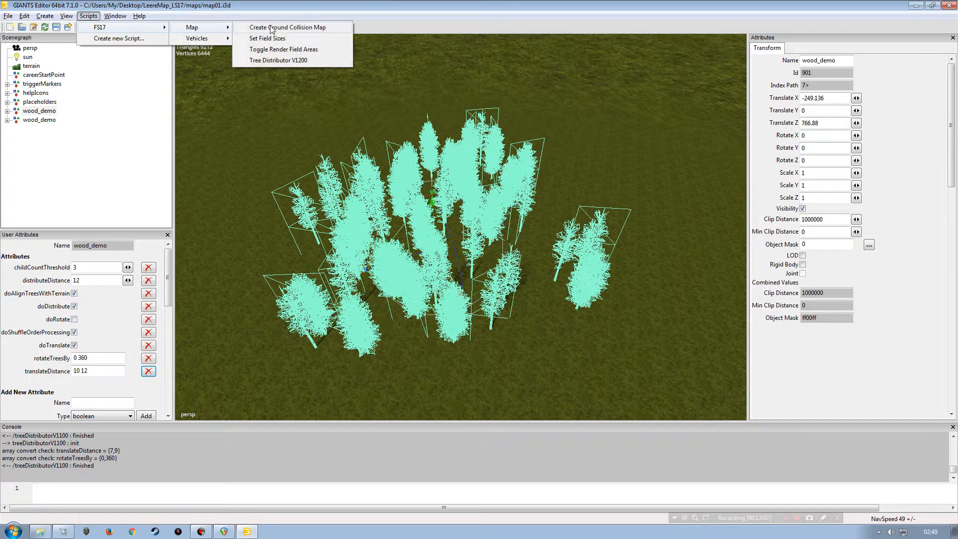
pyautogui.click(273, 60)
pyautogui.click(124, 150)
pyautogui.keyDown('alt'); pyautogui.moveTo(392, 223); pyautogui.dragTo(471, 267); pyautogui.keyUp('alt')
pyautogui.scroll(5, 387, 229)
pyautogui.scroll(-5, 447, 207)
pyautogui.scroll(-4, 421, 233)
pyautogui.scroll(6, 440, 189)
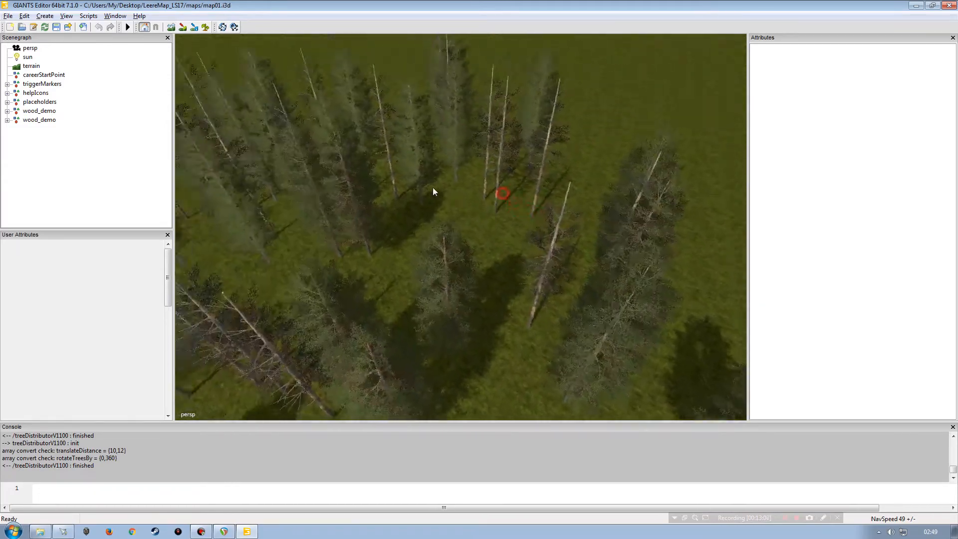
pyautogui.keyDown('alt'); pyautogui.moveTo(410, 180); pyautogui.dragTo(377, 207); pyautogui.keyUp('alt')
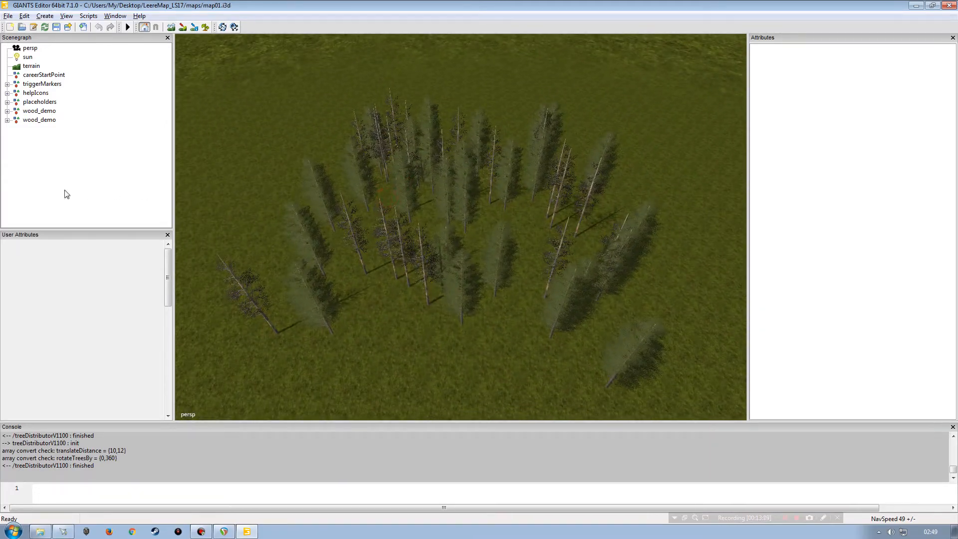
# Step: Re-enable doRotate on the first wood_demo group and rerun Tree Distributor V1200
pyautogui.click(39, 111)
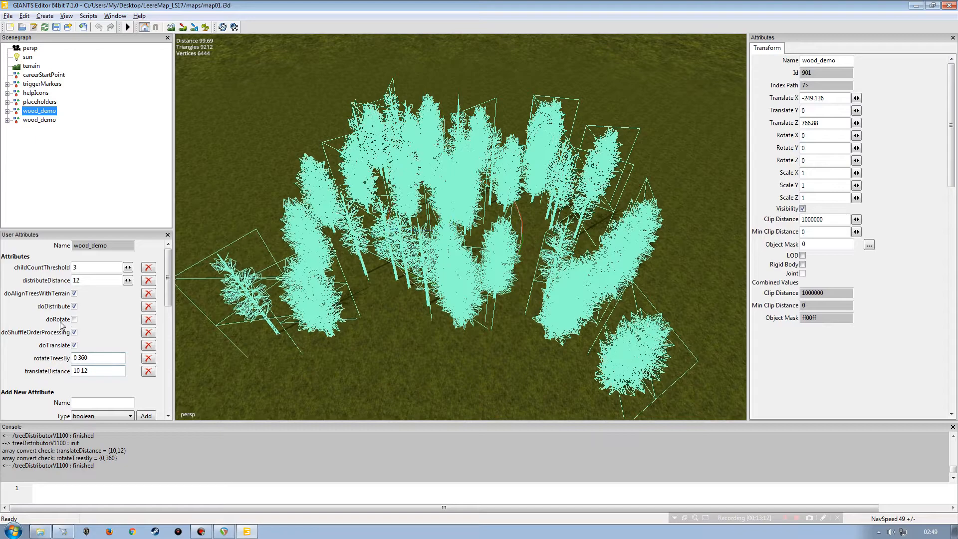
pyautogui.click(74, 319)
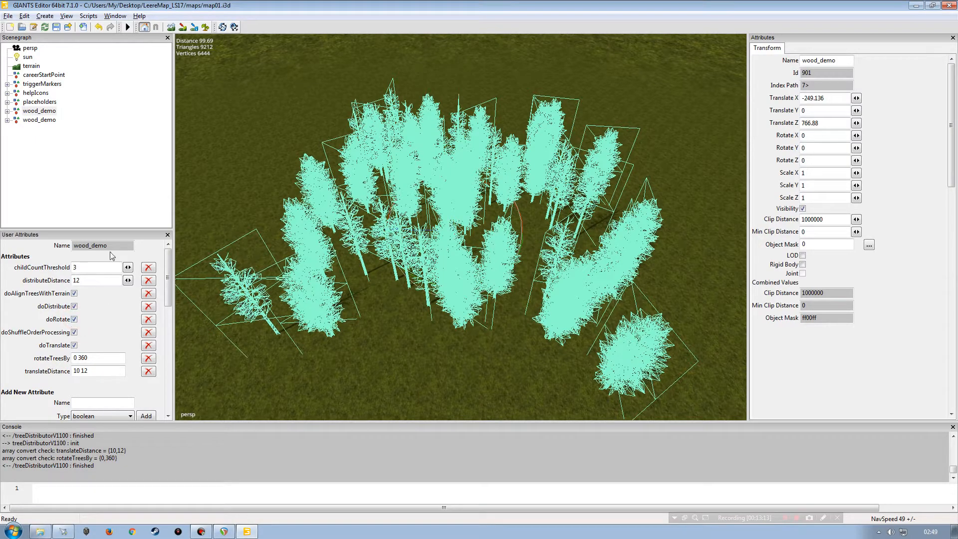
pyautogui.click(88, 16)
pyautogui.moveTo(112, 28)
pyautogui.moveTo(199, 27)
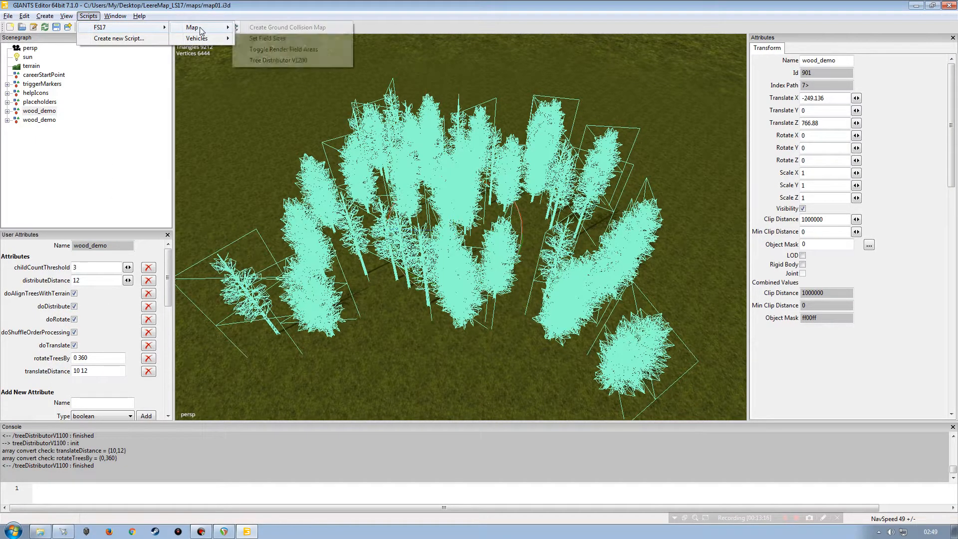
pyautogui.click(275, 59)
pyautogui.click(104, 156)
pyautogui.keyDown('alt'); pyautogui.moveTo(289, 184); pyautogui.dragTo(361, 177, button='middle'); pyautogui.keyUp('alt')
pyautogui.keyDown('alt'); pyautogui.moveTo(415, 195); pyautogui.dragTo(368, 178); pyautogui.keyUp('alt')
pyautogui.keyDown('alt'); pyautogui.moveTo(368, 178); pyautogui.dragTo(325, 214, button='right'); pyautogui.keyUp('alt')
pyautogui.keyDown('alt'); pyautogui.moveTo(373, 202); pyautogui.dragTo(358, 231); pyautogui.keyUp('alt')
pyautogui.keyDown('alt'); pyautogui.moveTo(358, 230); pyautogui.dragTo(421, 171, button='right'); pyautogui.keyUp('alt')
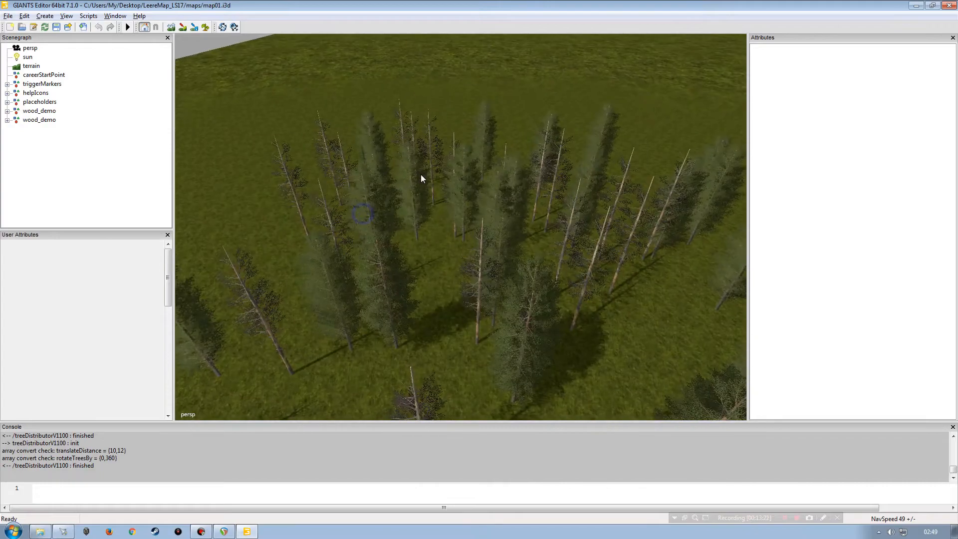
pyautogui.keyDown('alt'); pyautogui.moveTo(420, 171); pyautogui.dragTo(430, 180); pyautogui.keyUp('alt')
pyautogui.keyDown('alt'); pyautogui.moveTo(430, 181); pyautogui.dragTo(367, 203, button='right'); pyautogui.keyUp('alt')
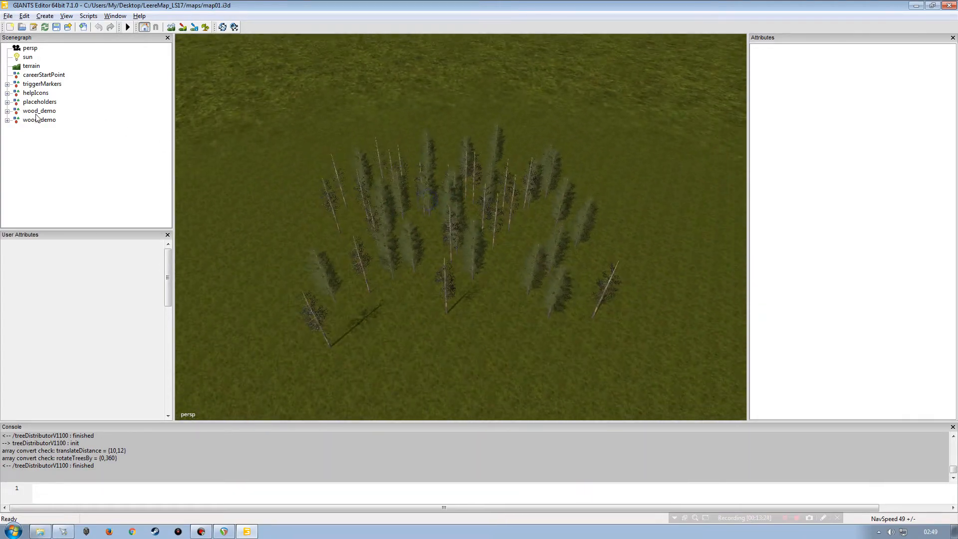
# Step: Import the oak_stage4.i3d tree file from the maps folder into the scene
pyautogui.doubleClick(27, 121)
pyautogui.scroll(-3, 96, 156)
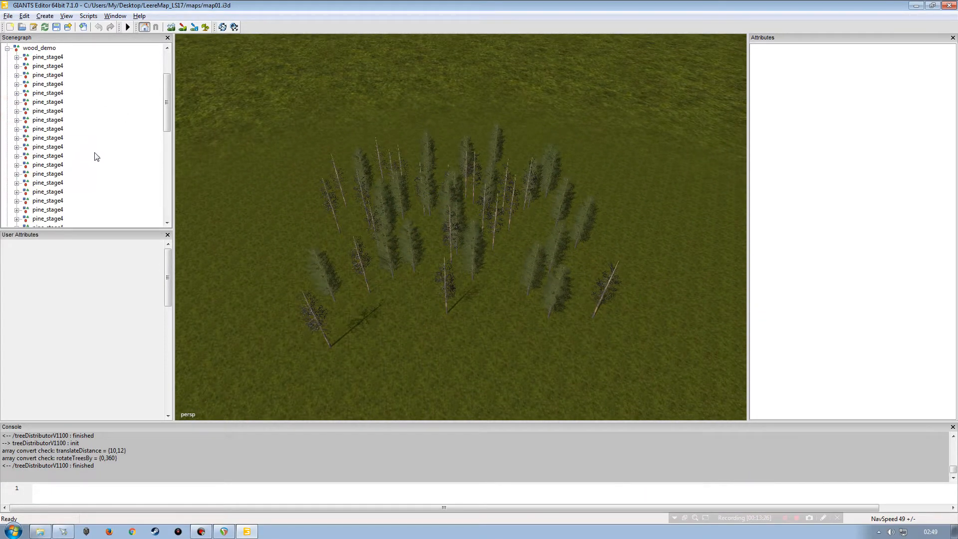
pyautogui.click(8, 16)
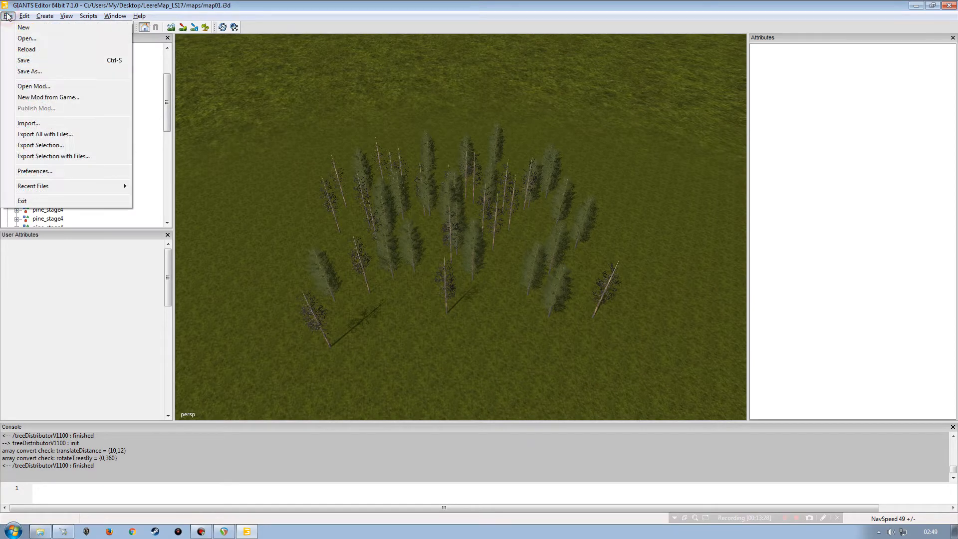
pyautogui.click(28, 124)
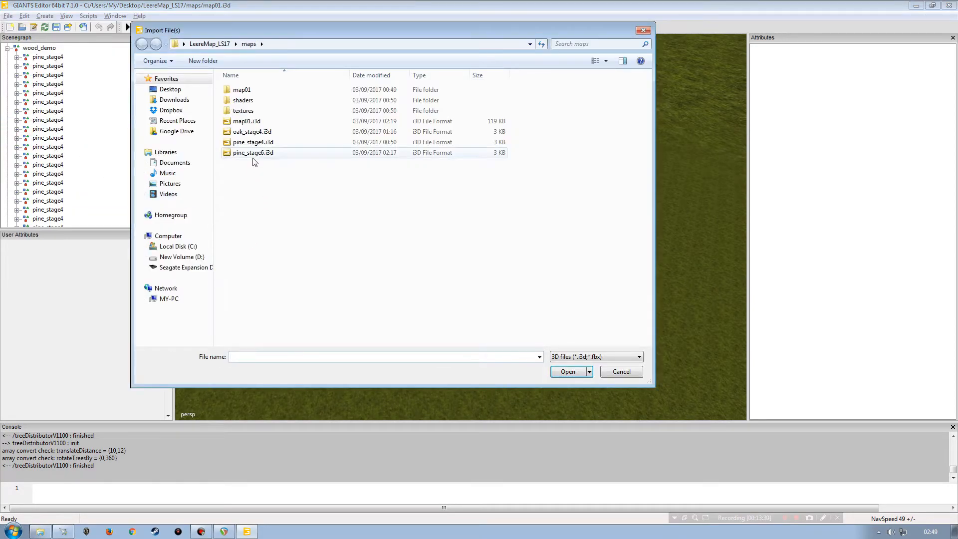
pyautogui.doubleClick(251, 133)
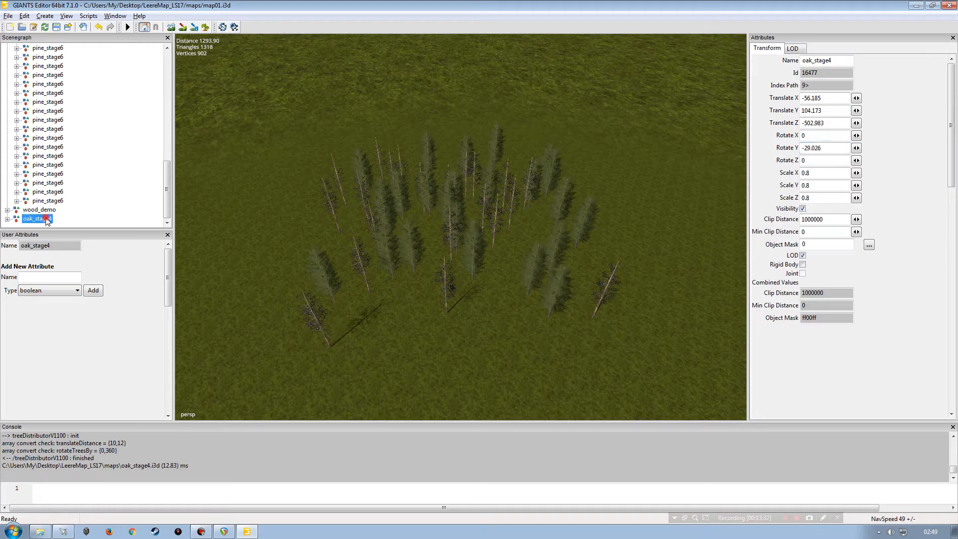
# Step: Paste the imported oak_stage4 tree into the wood_demo group
pyautogui.scroll(10, 168, 199)
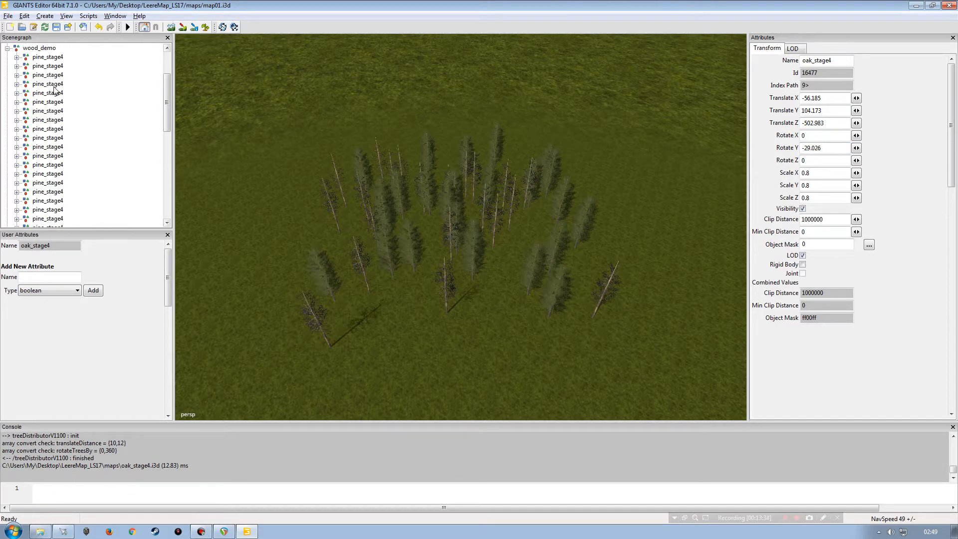
pyautogui.click(40, 48)
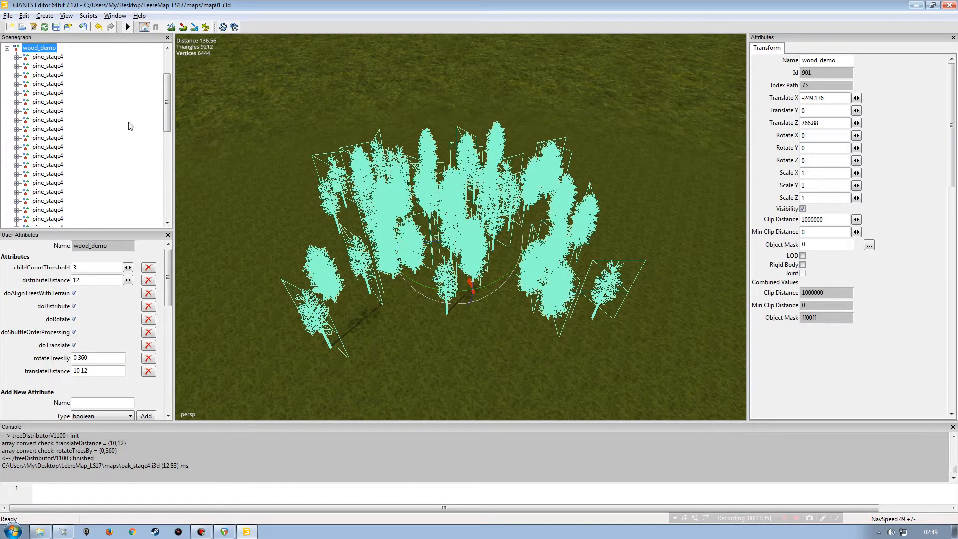
pyautogui.hotkey('ctrl', 'v')
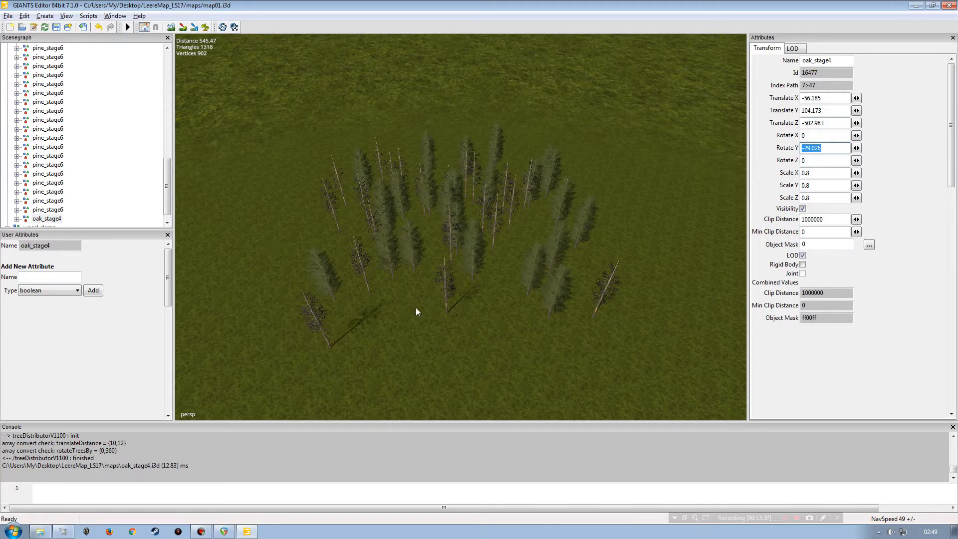
# Step: Paste copies of the oak_stage4 tree and place them at several spots among the pines
pyautogui.hotkey('ctrl', 'b')
pyautogui.click(476, 326)
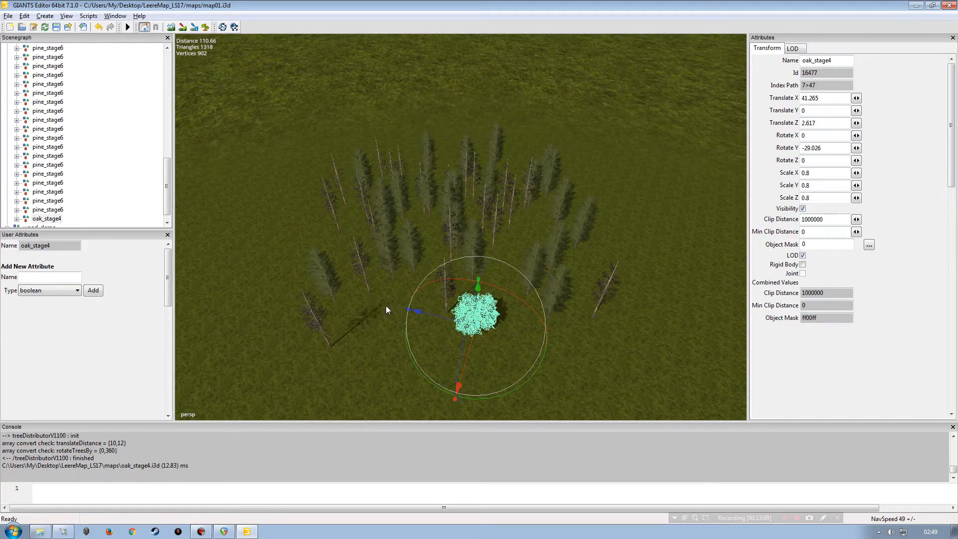
pyautogui.hotkey('ctrl', 'v')
pyautogui.click(532, 226)
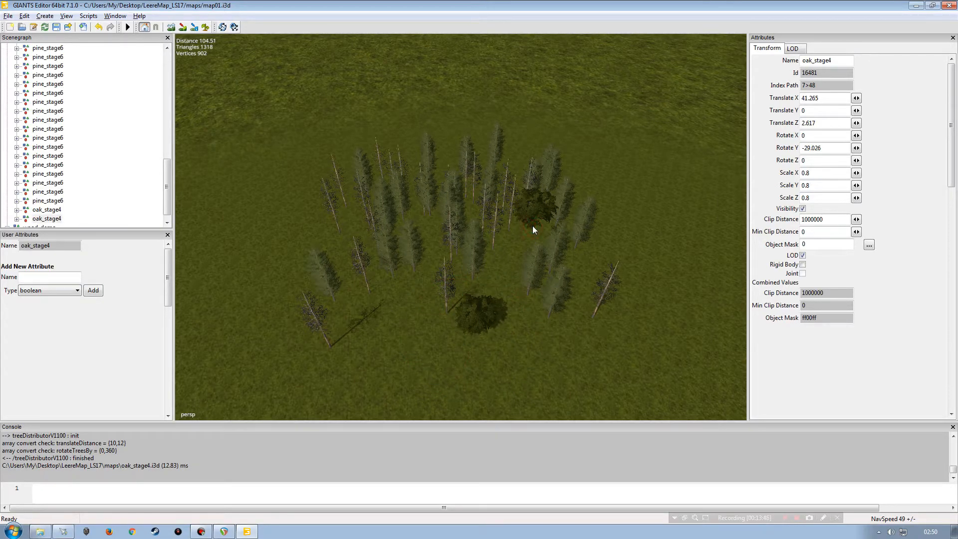
pyautogui.click(403, 333)
pyautogui.click(314, 291)
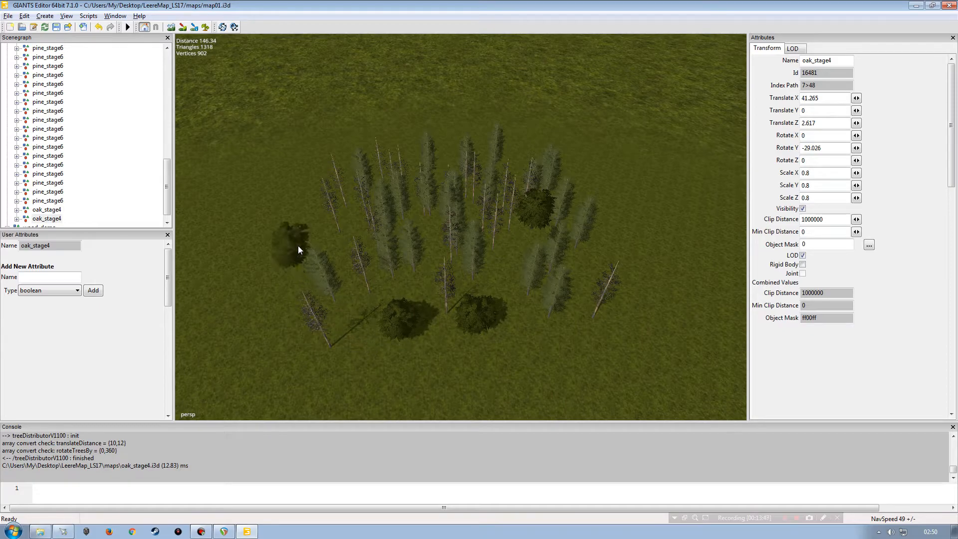
# Step: Place one more oak tree copy among the pines, positioning it down on the ground
pyautogui.hotkey('ctrl', 'b')
pyautogui.keyDown('alt'); pyautogui.moveTo(417, 271); pyautogui.dragTo(442, 306); pyautogui.keyUp('alt')
pyautogui.keyDown('alt'); pyautogui.moveTo(441, 305); pyautogui.dragTo(445, 203, button='right'); pyautogui.keyUp('alt')
pyautogui.keyDown('alt'); pyautogui.moveTo(447, 205); pyautogui.dragTo(424, 197); pyautogui.keyUp('alt')
pyautogui.moveTo(424, 197)
pyautogui.keyDown('alt'); pyautogui.mouseDown(button='right')
pyautogui.moveTo(433, 171)
pyautogui.moveTo(438, 208)
pyautogui.mouseUp(button='right'); pyautogui.keyUp('alt')
pyautogui.keyDown('alt'); pyautogui.moveTo(441, 205); pyautogui.dragTo(481, 208); pyautogui.keyUp('alt')
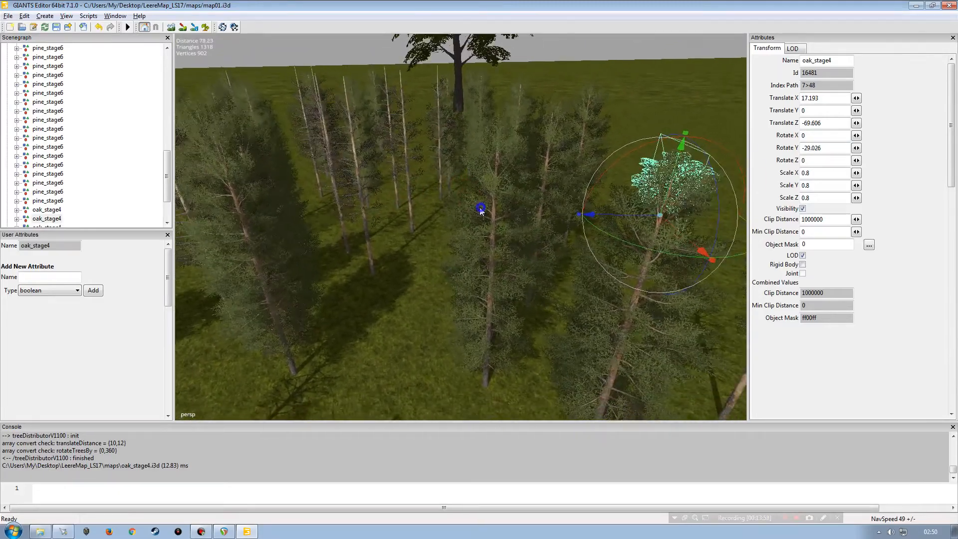
pyautogui.click(467, 96)
pyautogui.moveTo(460, 97); pyautogui.dragTo(428, 344)
pyautogui.keyDown('alt'); pyautogui.moveTo(428, 343); pyautogui.dragTo(439, 292, button='right'); pyautogui.keyUp('alt')
pyautogui.keyDown('alt'); pyautogui.moveTo(439, 292); pyautogui.dragTo(456, 259); pyautogui.keyUp('alt')
pyautogui.keyDown('alt'); pyautogui.moveTo(456, 260); pyautogui.dragTo(433, 294, button='right'); pyautogui.keyUp('alt')
pyautogui.keyDown('alt'); pyautogui.moveTo(433, 294); pyautogui.dragTo(438, 266); pyautogui.keyUp('alt')
pyautogui.keyDown('alt'); pyautogui.moveTo(438, 267); pyautogui.dragTo(453, 227, button='right'); pyautogui.keyUp('alt')
pyautogui.keyDown('alt'); pyautogui.moveTo(453, 227); pyautogui.dragTo(489, 231); pyautogui.keyUp('alt')
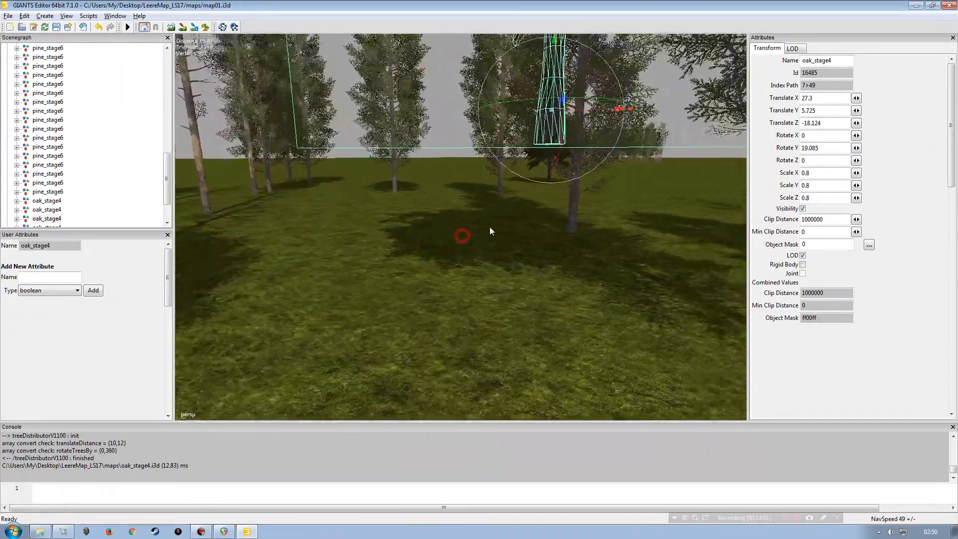
pyautogui.keyDown('alt'); pyautogui.moveTo(489, 228); pyautogui.dragTo(489, 237, button='right'); pyautogui.keyUp('alt')
pyautogui.moveTo(494, 140); pyautogui.dragTo(429, 312)
pyautogui.keyDown('alt'); pyautogui.moveTo(429, 311); pyautogui.dragTo(429, 256, button='right'); pyautogui.keyUp('alt')
pyautogui.keyDown('alt'); pyautogui.moveTo(374, 246); pyautogui.dragTo(458, 325); pyautogui.keyUp('alt')
pyautogui.keyDown('alt'); pyautogui.moveTo(458, 326); pyautogui.dragTo(456, 308, button='right'); pyautogui.keyUp('alt')
pyautogui.keyDown('alt'); pyautogui.moveTo(455, 308); pyautogui.dragTo(378, 271); pyautogui.keyUp('alt')
pyautogui.keyDown('alt'); pyautogui.moveTo(379, 272); pyautogui.dragTo(395, 239, button='right'); pyautogui.keyUp('alt')
pyautogui.keyDown('alt'); pyautogui.moveTo(394, 240); pyautogui.dragTo(438, 273); pyautogui.keyUp('alt')
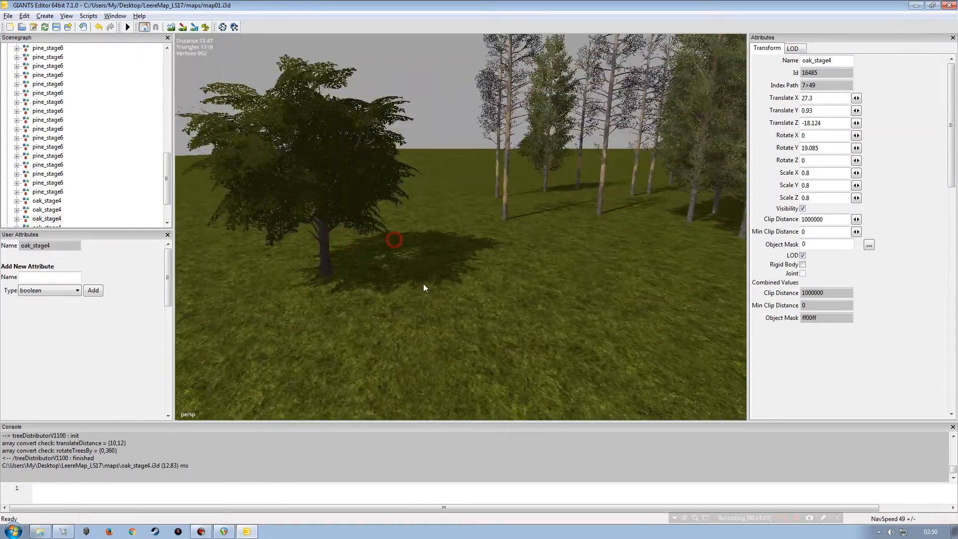
# Step: Orbit the view to examine the oak trees placed among the pines
pyautogui.keyDown('alt'); pyautogui.moveTo(478, 249); pyautogui.dragTo(507, 279); pyautogui.keyUp('alt')
pyautogui.keyDown('alt'); pyautogui.moveTo(538, 260); pyautogui.dragTo(519, 262, button='right'); pyautogui.keyUp('alt')
pyautogui.keyDown('alt'); pyautogui.moveTo(499, 252); pyautogui.dragTo(567, 258); pyautogui.keyUp('alt')
pyautogui.keyDown('alt'); pyautogui.moveTo(566, 258); pyautogui.dragTo(549, 223, button='right'); pyautogui.keyUp('alt')
pyautogui.keyDown('alt'); pyautogui.moveTo(549, 223); pyautogui.dragTo(444, 200); pyautogui.keyUp('alt')
pyautogui.keyDown('alt'); pyautogui.moveTo(444, 200); pyautogui.dragTo(482, 220, button='right'); pyautogui.keyUp('alt')
pyautogui.keyDown('alt'); pyautogui.moveTo(481, 220); pyautogui.dragTo(415, 214); pyautogui.keyUp('alt')
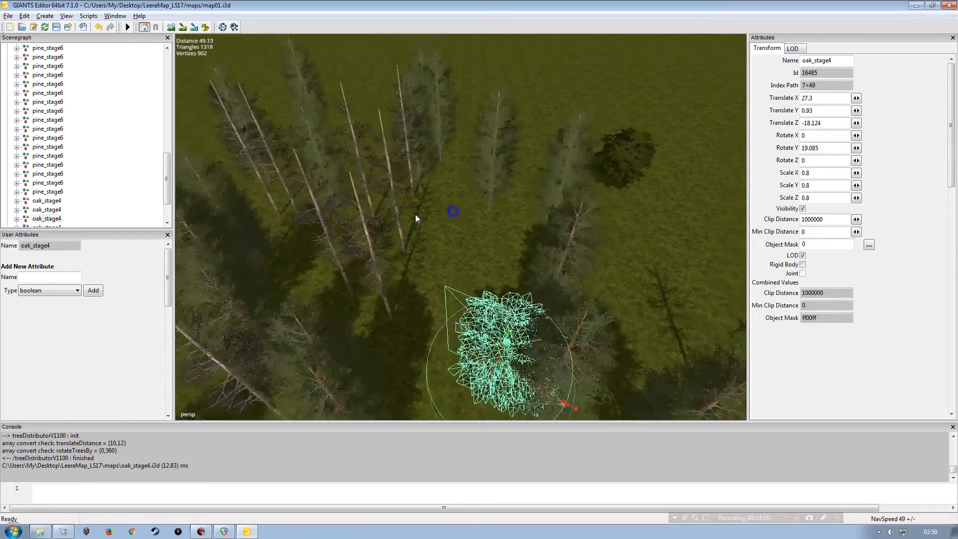
pyautogui.keyDown('alt'); pyautogui.moveTo(415, 214); pyautogui.dragTo(381, 160, button='right'); pyautogui.keyUp('alt')
pyautogui.keyDown('alt'); pyautogui.moveTo(381, 159); pyautogui.dragTo(419, 220); pyautogui.keyUp('alt')
pyautogui.keyDown('alt'); pyautogui.moveTo(419, 220); pyautogui.dragTo(364, 187, button='right'); pyautogui.keyUp('alt')
pyautogui.keyDown('alt'); pyautogui.moveTo(364, 187); pyautogui.dragTo(378, 214); pyautogui.keyUp('alt')
pyautogui.keyDown('alt'); pyautogui.moveTo(378, 213); pyautogui.dragTo(355, 176, button='right'); pyautogui.keyUp('alt')
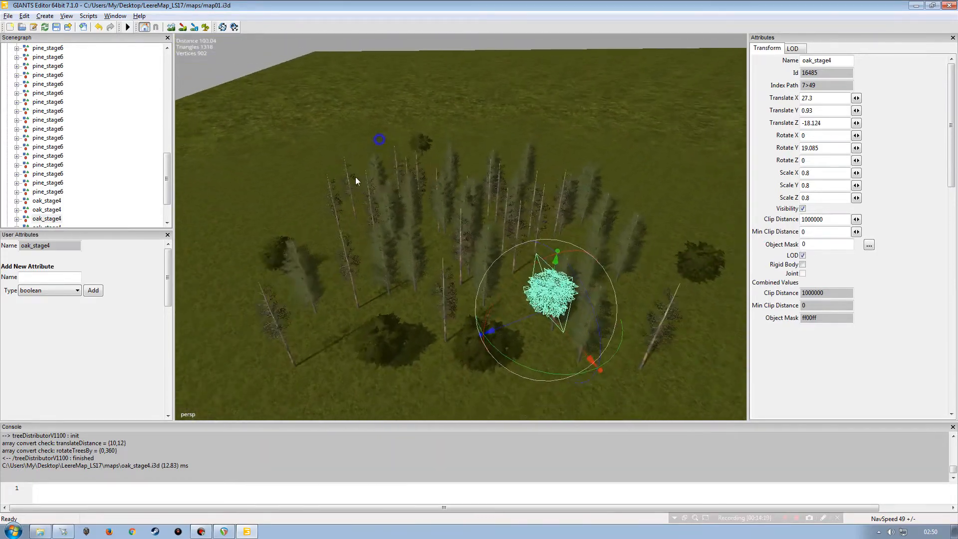
# Step: Collapse the first wood_demo group, select it and run Tree Distributor V1200 to redistribute its trees
pyautogui.moveTo(167, 180); pyautogui.dragTo(168, 63)
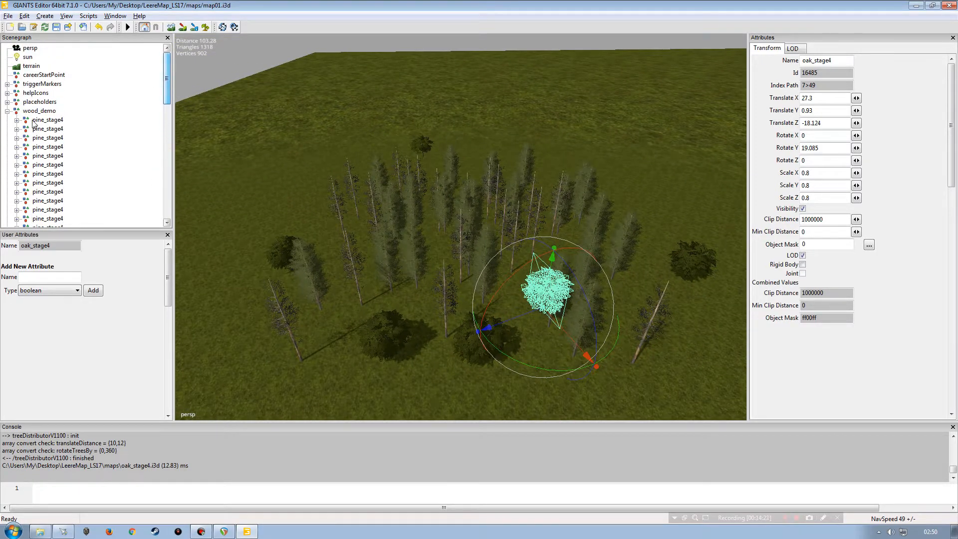
pyautogui.click(24, 112)
pyautogui.click(8, 110)
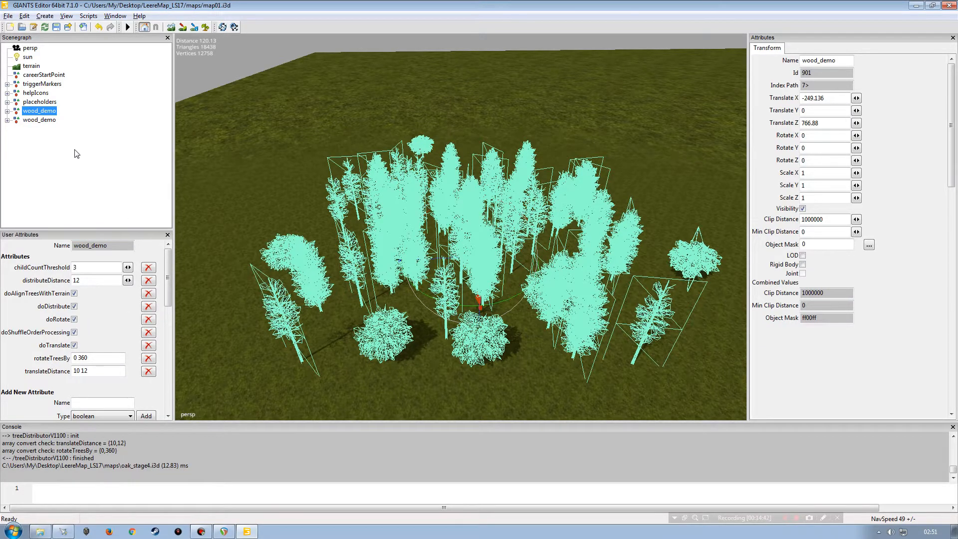
pyautogui.click(90, 179)
pyautogui.press('s')
pyautogui.moveTo(540, 223); pyautogui.dragTo(427, 261, button='right')
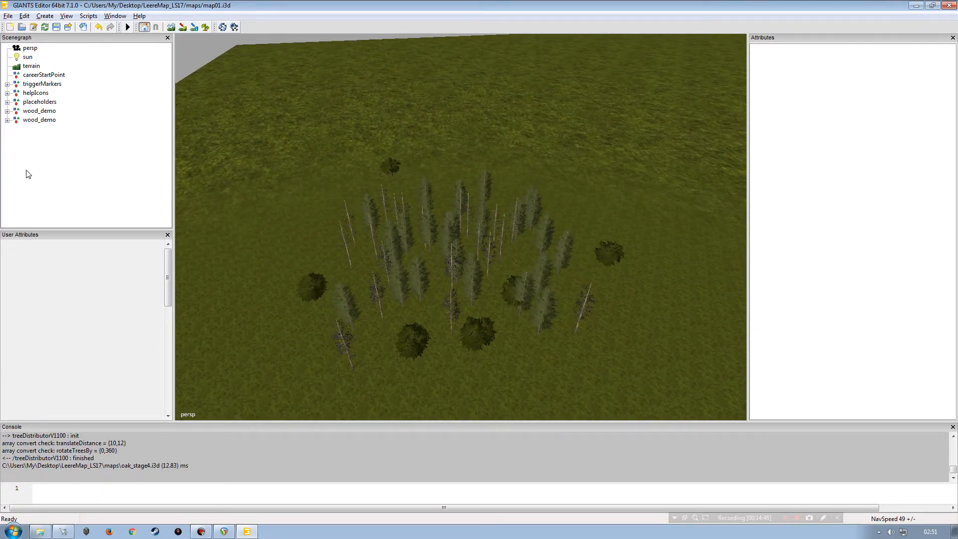
pyautogui.click(38, 110)
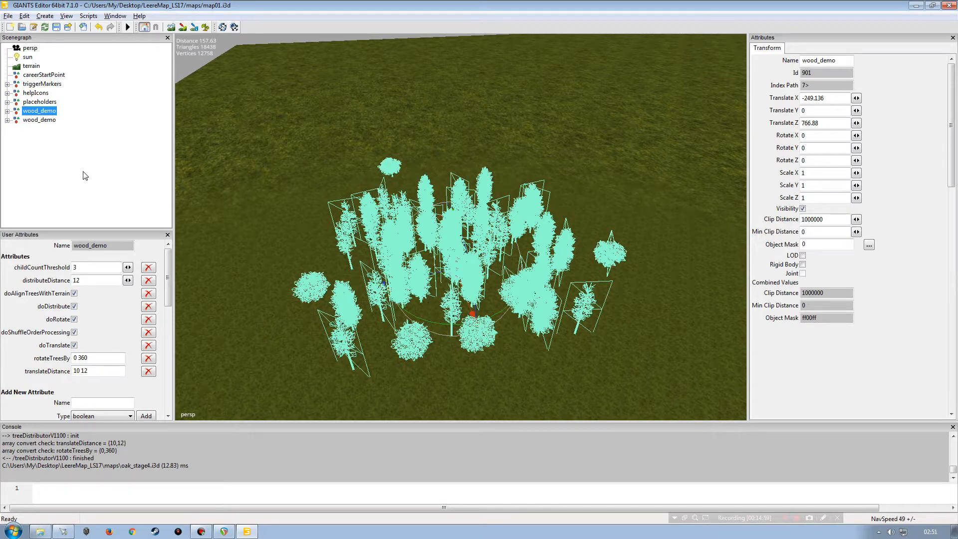
pyautogui.click(88, 16)
pyautogui.moveTo(103, 27)
pyautogui.moveTo(199, 30)
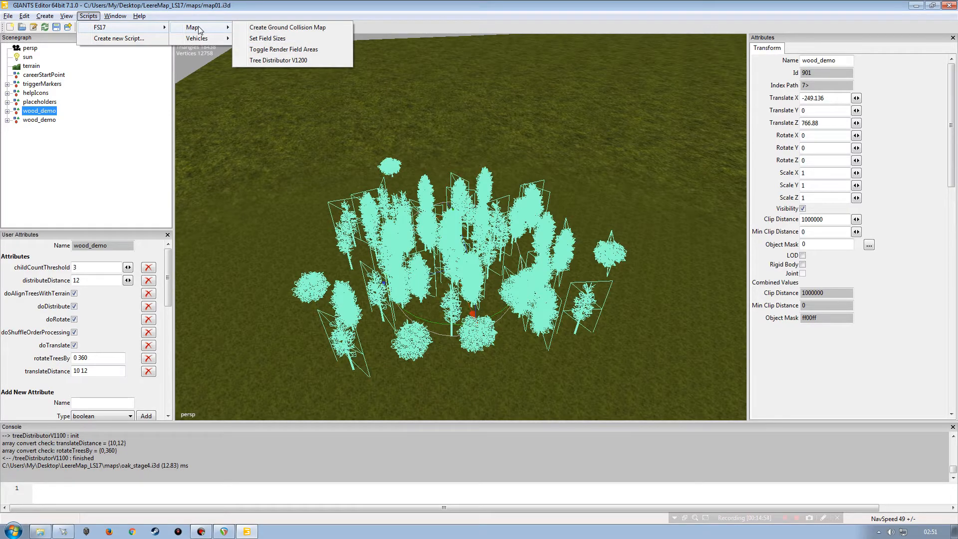
pyautogui.click(119, 155)
# Step: Run Tree Distributor V1200 again on the first wood_demo group
pyautogui.moveTo(355, 230); pyautogui.dragTo(447, 236, button='right')
pyautogui.click(39, 111)
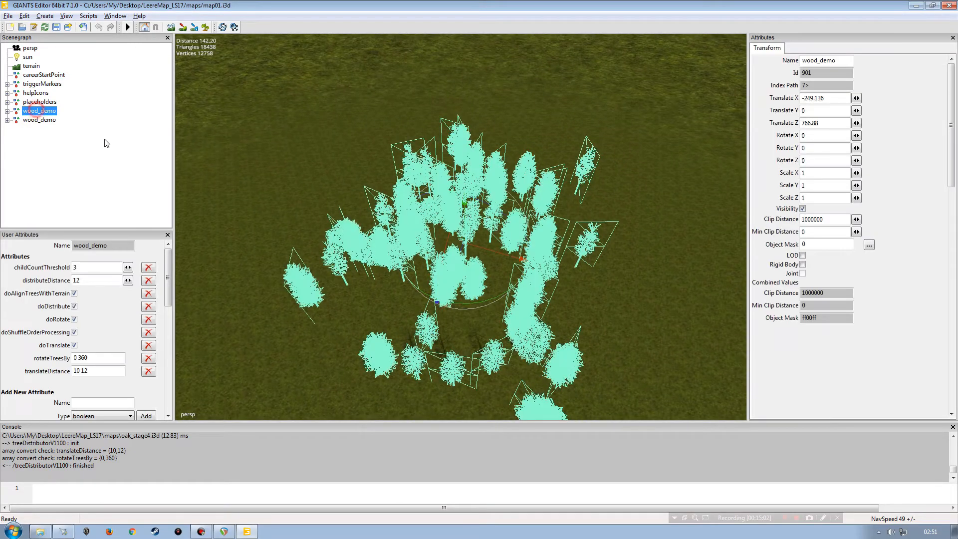
pyautogui.click(88, 16)
pyautogui.moveTo(100, 27)
pyautogui.moveTo(190, 27)
pyautogui.click(283, 61)
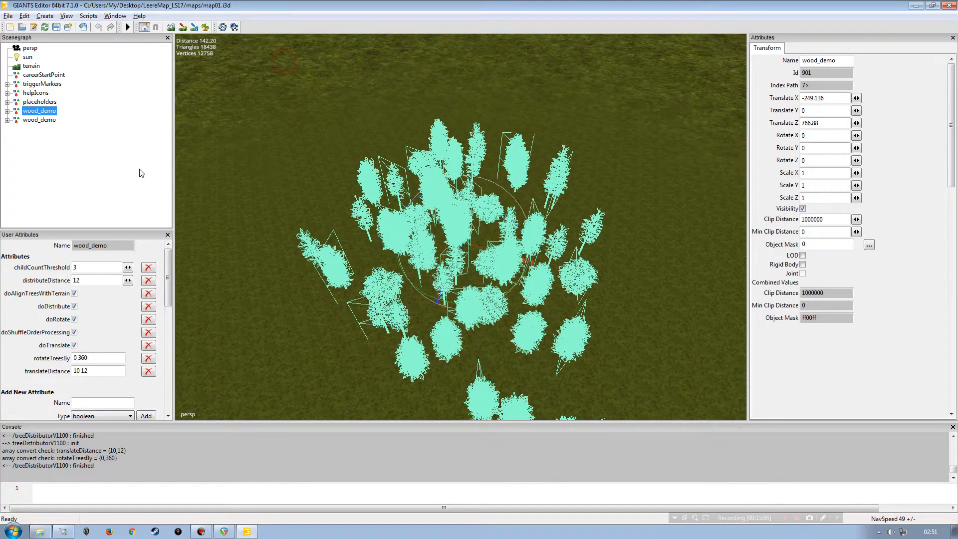
pyautogui.click(128, 160)
# Step: Expand the first wood_demo group to review its child trees, then collapse it
pyautogui.moveTo(448, 220); pyautogui.dragTo(388, 222, button='right')
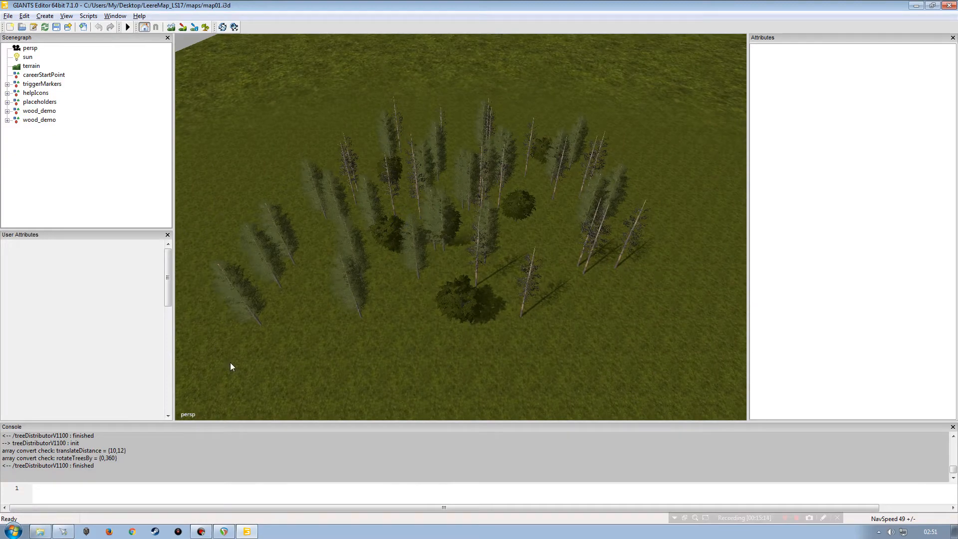
pyautogui.click(36, 112)
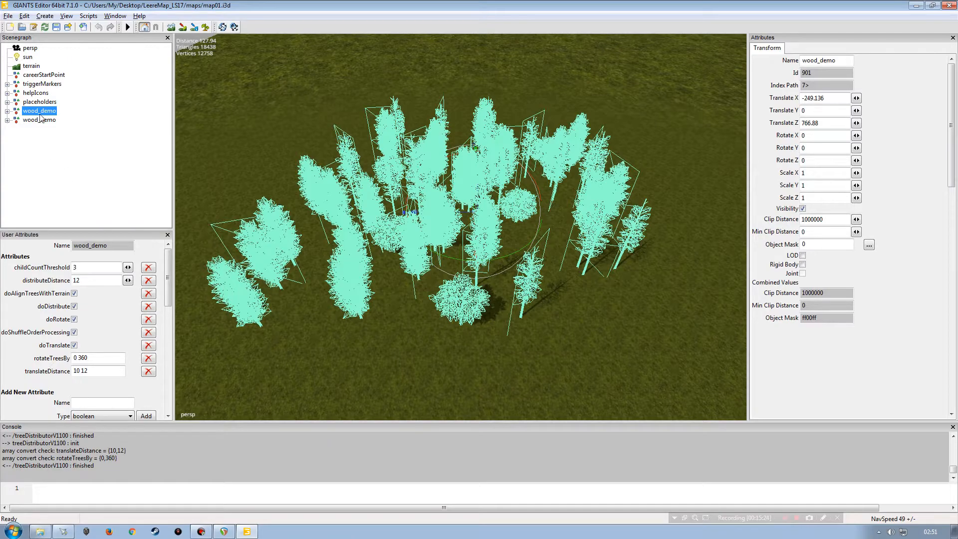
pyautogui.doubleClick(16, 113)
pyautogui.moveTo(167, 94); pyautogui.dragTo(168, 77)
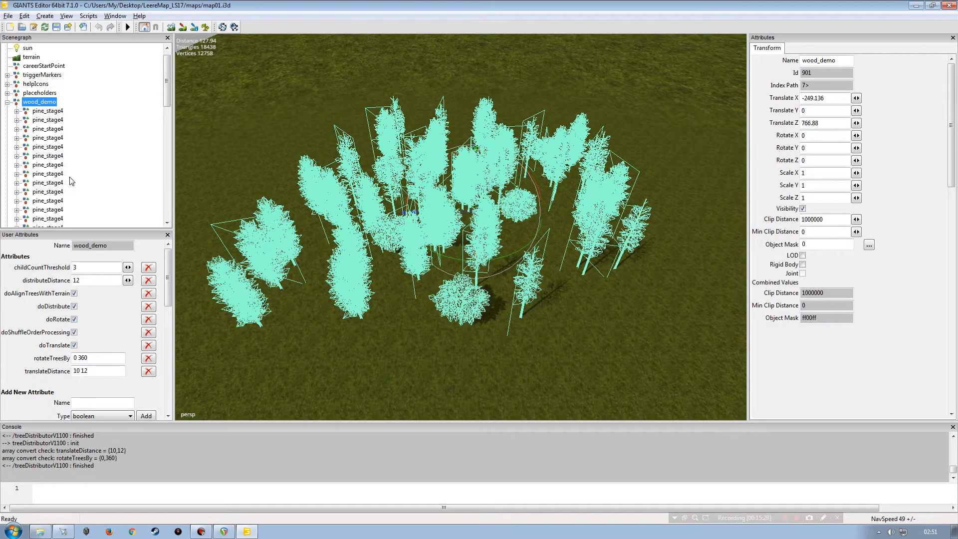
pyautogui.click(7, 102)
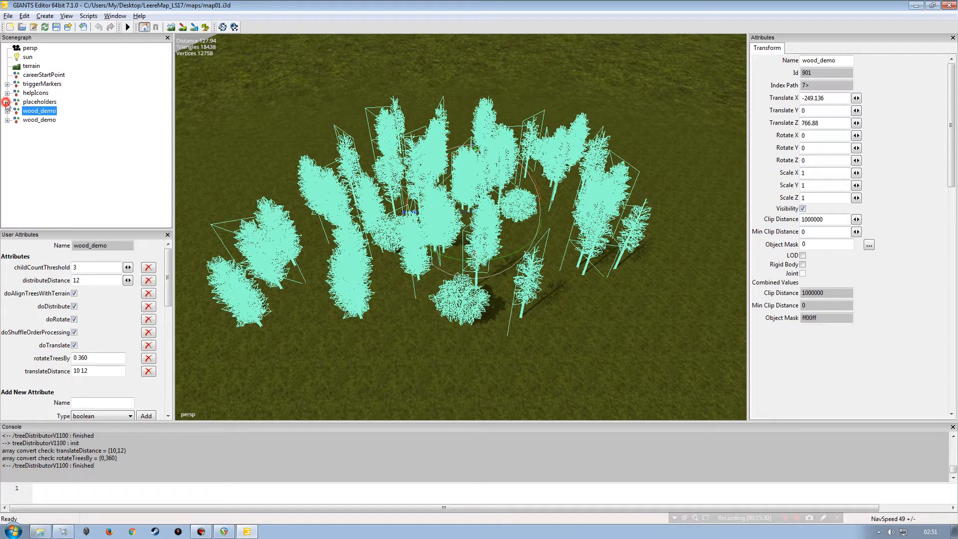
pyautogui.click(97, 156)
# Step: Orbit the view around the redistributed wood to examine the tree layout
pyautogui.keyDown('alt'); pyautogui.moveTo(331, 321); pyautogui.dragTo(476, 309); pyautogui.keyUp('alt')
pyautogui.keyDown('alt'); pyautogui.moveTo(475, 308); pyautogui.dragTo(399, 282, button='right'); pyautogui.keyUp('alt')
pyautogui.keyDown('alt'); pyautogui.moveTo(400, 283); pyautogui.dragTo(353, 276); pyautogui.keyUp('alt')
pyautogui.keyDown('alt'); pyautogui.moveTo(352, 276); pyautogui.dragTo(235, 230, button='right'); pyautogui.keyUp('alt')
pyautogui.keyDown('alt'); pyautogui.moveTo(235, 231); pyautogui.dragTo(320, 248); pyautogui.keyUp('alt')
pyautogui.keyDown('alt'); pyautogui.moveTo(320, 248); pyautogui.dragTo(422, 243); pyautogui.keyUp('alt')
pyautogui.keyDown('alt'); pyautogui.moveTo(422, 243); pyautogui.dragTo(337, 205, button='right'); pyautogui.keyUp('alt')
pyautogui.keyDown('alt'); pyautogui.moveTo(337, 205); pyautogui.dragTo(373, 222); pyautogui.keyUp('alt')
pyautogui.keyDown('alt'); pyautogui.moveTo(373, 222); pyautogui.dragTo(321, 175); pyautogui.keyUp('alt')
pyautogui.keyDown('alt'); pyautogui.moveTo(321, 175); pyautogui.dragTo(387, 92, button='right'); pyautogui.keyUp('alt')
pyautogui.keyDown('alt'); pyautogui.moveTo(335, 274); pyautogui.dragTo(367, 195, button='right'); pyautogui.keyUp('alt')
pyautogui.keyDown('alt'); pyautogui.moveTo(368, 195); pyautogui.dragTo(488, 264); pyautogui.keyUp('alt')
pyautogui.keyDown('alt'); pyautogui.moveTo(488, 264); pyautogui.dragTo(335, 267, button='right'); pyautogui.keyUp('alt')
pyautogui.keyDown('alt'); pyautogui.moveTo(432, 258); pyautogui.dragTo(401, 257); pyautogui.keyUp('alt')
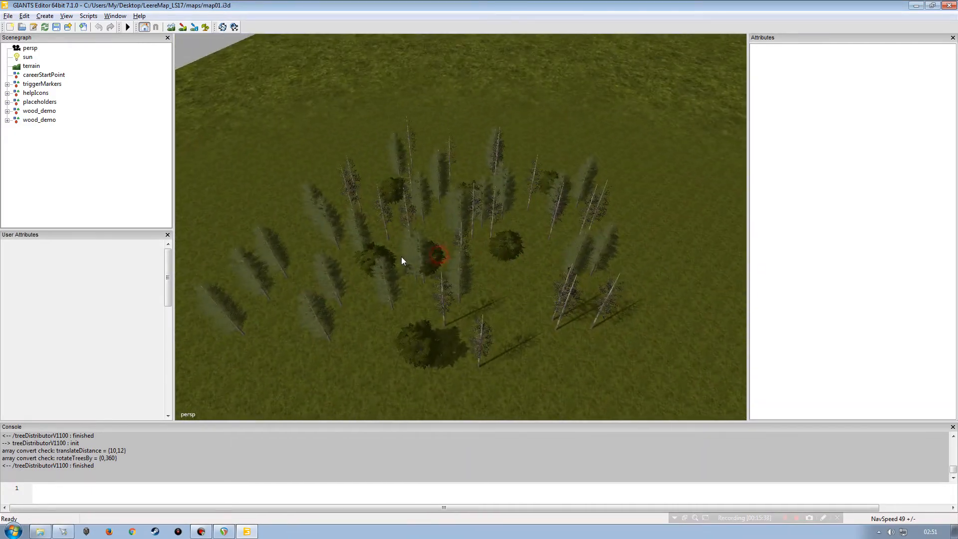
pyautogui.keyDown('alt'); pyautogui.moveTo(353, 250); pyautogui.dragTo(373, 197, button='right'); pyautogui.keyUp('alt')
pyautogui.keyDown('alt'); pyautogui.moveTo(372, 262); pyautogui.dragTo(495, 255); pyautogui.keyUp('alt')
pyautogui.keyDown('alt'); pyautogui.moveTo(495, 255); pyautogui.dragTo(463, 271, button='right'); pyautogui.keyUp('alt')
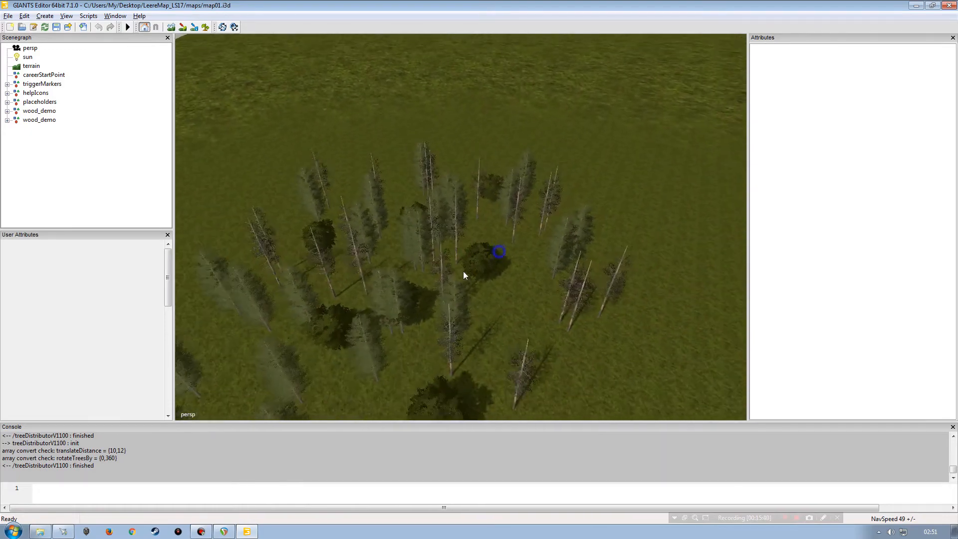
pyautogui.keyDown('alt'); pyautogui.moveTo(461, 273); pyautogui.dragTo(433, 288); pyautogui.keyUp('alt')
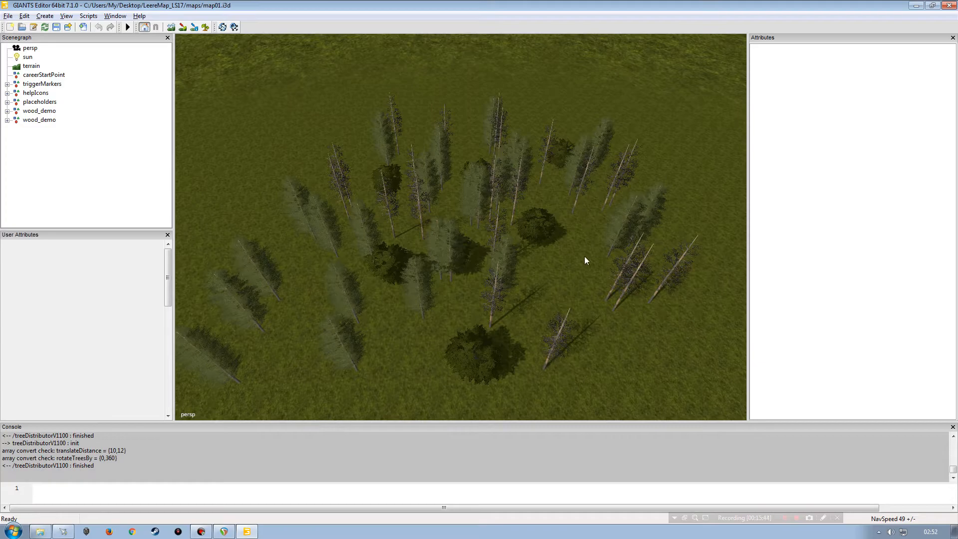
pyautogui.keyDown('alt'); pyautogui.moveTo(436, 353); pyautogui.dragTo(488, 346); pyautogui.keyUp('alt')
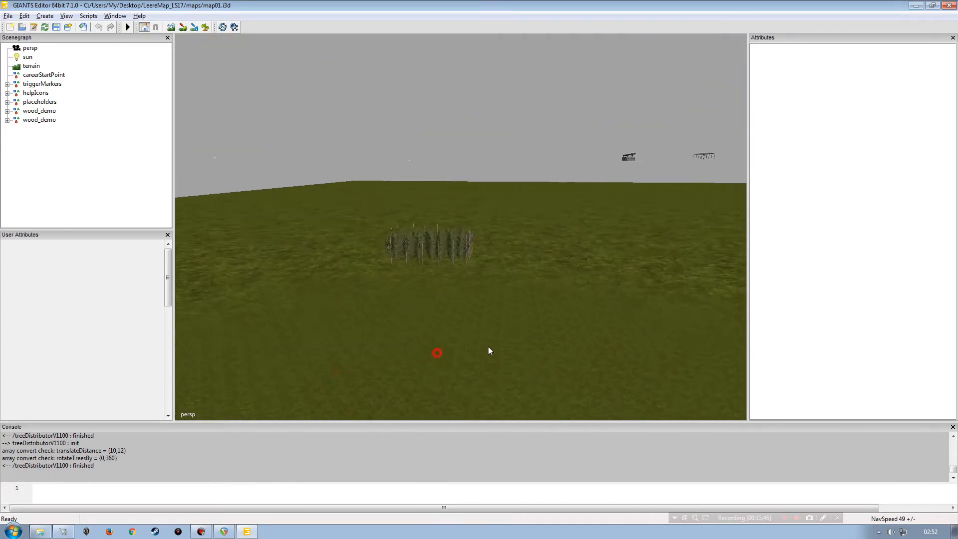
pyautogui.keyDown('alt'); pyautogui.moveTo(492, 342); pyautogui.dragTo(459, 324, button='right'); pyautogui.keyUp('alt')
pyautogui.keyDown('alt'); pyautogui.moveTo(459, 324); pyautogui.dragTo(413, 312); pyautogui.keyUp('alt')
pyautogui.keyDown('alt'); pyautogui.moveTo(413, 311); pyautogui.dragTo(471, 281, button='right'); pyautogui.keyUp('alt')
pyautogui.keyDown('alt'); pyautogui.moveTo(471, 280); pyautogui.dragTo(348, 300); pyautogui.keyUp('alt')
pyautogui.keyDown('alt'); pyautogui.moveTo(348, 300); pyautogui.dragTo(383, 295); pyautogui.keyUp('alt')
pyautogui.keyDown('alt'); pyautogui.moveTo(383, 295); pyautogui.dragTo(440, 328); pyautogui.keyUp('alt')
pyautogui.keyDown('alt'); pyautogui.moveTo(440, 327); pyautogui.dragTo(387, 271, button='right'); pyautogui.keyUp('alt')
pyautogui.keyDown('alt'); pyautogui.moveTo(387, 271); pyautogui.dragTo(460, 279); pyautogui.keyUp('alt')
pyautogui.keyDown('alt'); pyautogui.moveTo(459, 278); pyautogui.dragTo(498, 189, button='right'); pyautogui.keyUp('alt')
pyautogui.keyDown('alt'); pyautogui.moveTo(498, 190); pyautogui.dragTo(436, 231); pyautogui.keyUp('alt')
pyautogui.moveTo(436, 231)
pyautogui.keyDown('alt'); pyautogui.mouseDown(button='right')
pyautogui.moveTo(430, 274)
pyautogui.moveTo(444, 240)
pyautogui.mouseUp(button='right'); pyautogui.keyUp('alt')
pyautogui.moveTo(444, 240)
pyautogui.keyDown('alt'); pyautogui.mouseDown()
pyautogui.moveTo(463, 251)
pyautogui.moveTo(460, 242)
pyautogui.mouseUp(); pyautogui.keyUp('alt')
pyautogui.keyDown('alt'); pyautogui.moveTo(460, 241); pyautogui.dragTo(374, 267, button='right'); pyautogui.keyUp('alt')
pyautogui.keyDown('alt'); pyautogui.moveTo(374, 268); pyautogui.dragTo(337, 246); pyautogui.keyUp('alt')
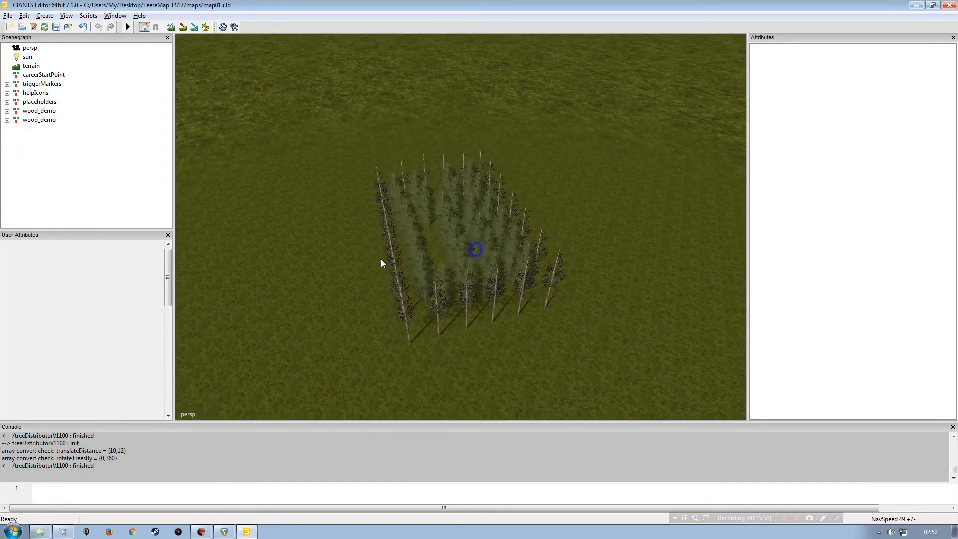
pyautogui.keyDown('alt'); pyautogui.moveTo(319, 283); pyautogui.dragTo(336, 149, button='right'); pyautogui.keyUp('alt')
pyautogui.keyDown('alt'); pyautogui.moveTo(300, 293); pyautogui.dragTo(301, 190, button='right'); pyautogui.keyUp('alt')
pyautogui.keyDown('alt'); pyautogui.moveTo(325, 251); pyautogui.dragTo(532, 286); pyautogui.keyUp('alt')
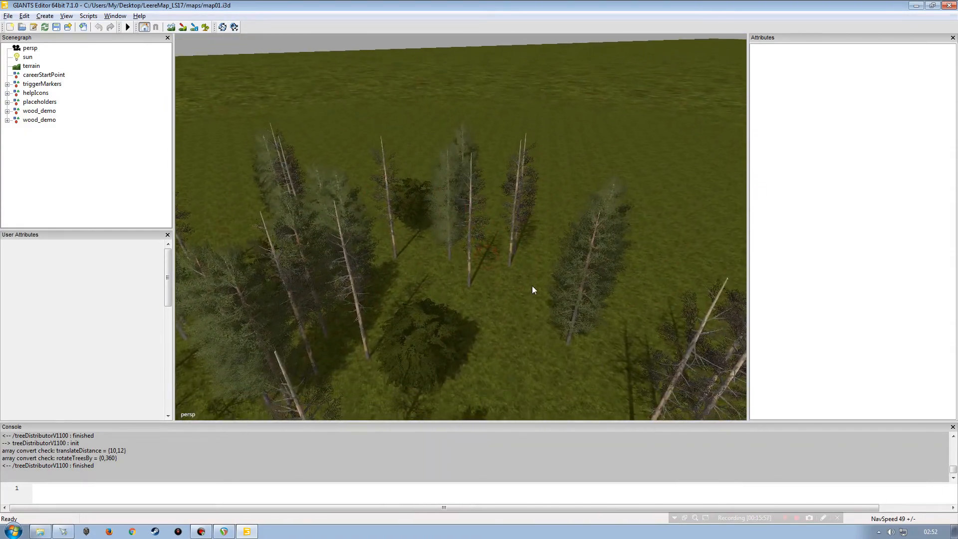
pyautogui.keyDown('alt'); pyautogui.moveTo(531, 286); pyautogui.dragTo(454, 283, button='right'); pyautogui.keyUp('alt')
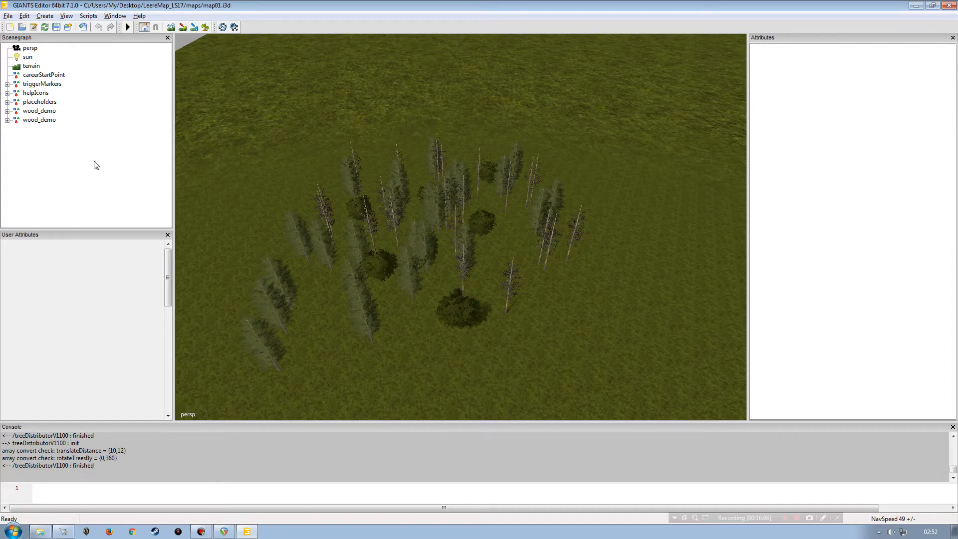
# Step: Select the second wood_demo group and locate it in the viewport
pyautogui.click(38, 111)
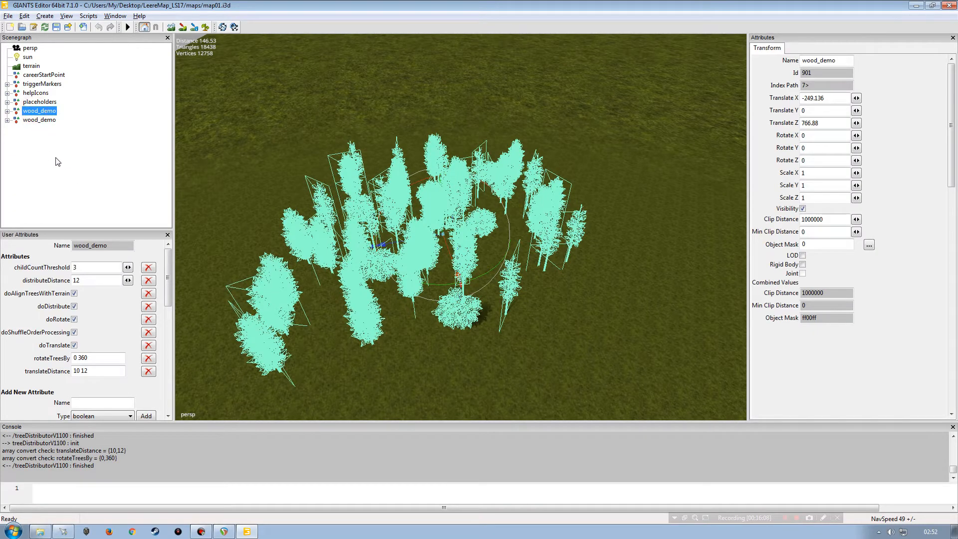
pyautogui.click(48, 121)
pyautogui.keyDown('alt'); pyautogui.moveTo(424, 210); pyautogui.dragTo(561, 187); pyautogui.keyUp('alt')
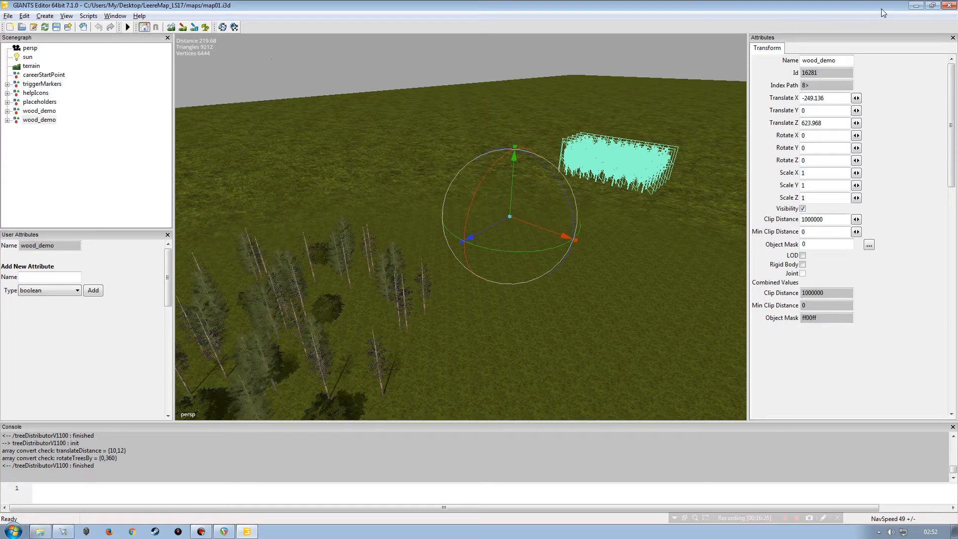
# Step: Open the treeDistributorV1200_screen_01.png example image from the desktop in Photo Gallery, then return to the editor
pyautogui.click(916, 6)
pyautogui.doubleClick(24, 292)
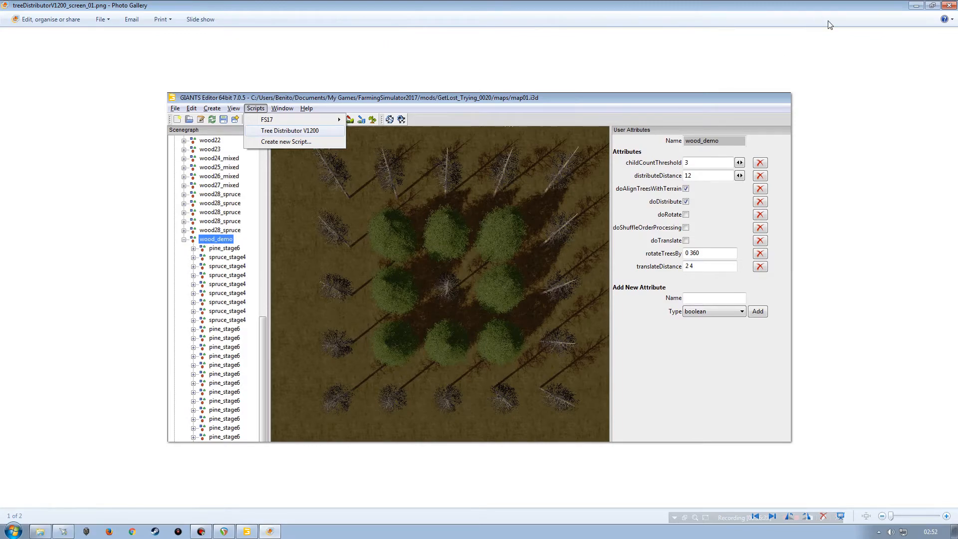
pyautogui.click(949, 6)
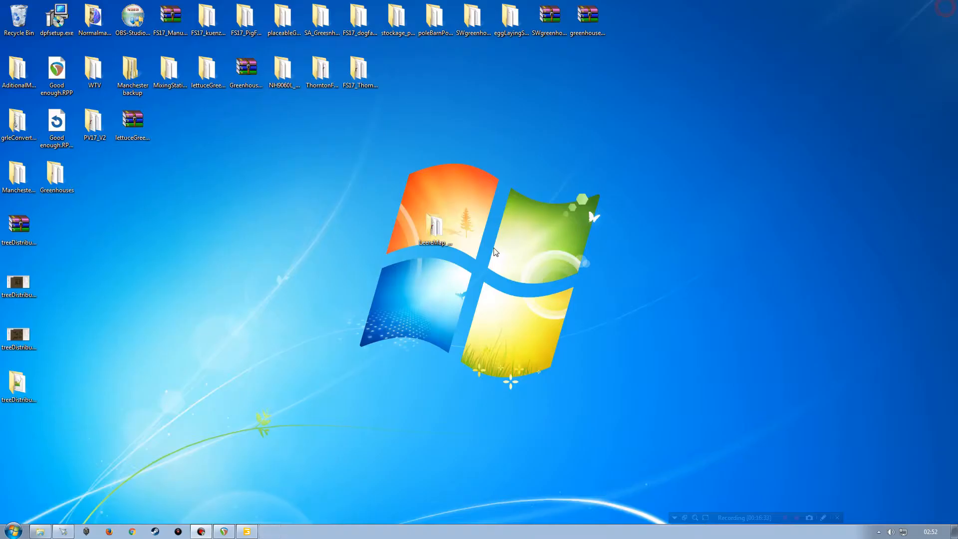
pyautogui.click(246, 531)
# Step: Orbit the view to compare the first wood_demo group with the second group's trees
pyautogui.click(40, 111)
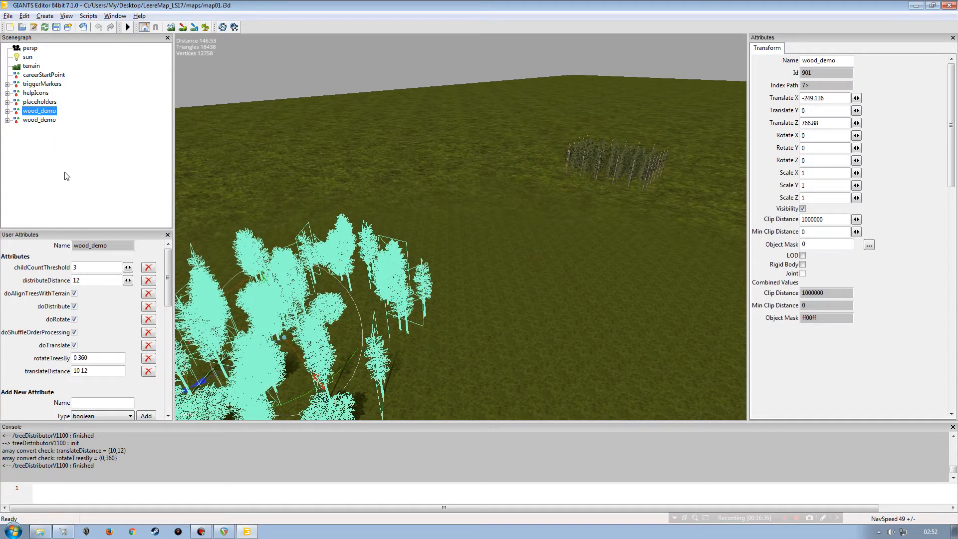
pyautogui.keyDown('alt'); pyautogui.moveTo(367, 212); pyautogui.dragTo(379, 252); pyautogui.keyUp('alt')
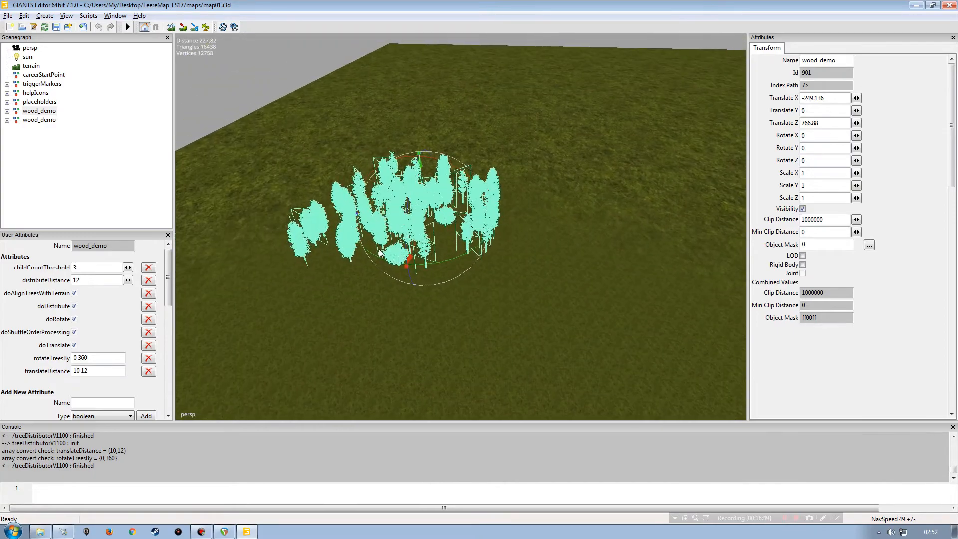
pyautogui.keyDown('alt'); pyautogui.moveTo(385, 220); pyautogui.dragTo(417, 213); pyautogui.keyUp('alt')
pyautogui.keyDown('alt'); pyautogui.moveTo(342, 227); pyautogui.dragTo(514, 254); pyautogui.keyUp('alt')
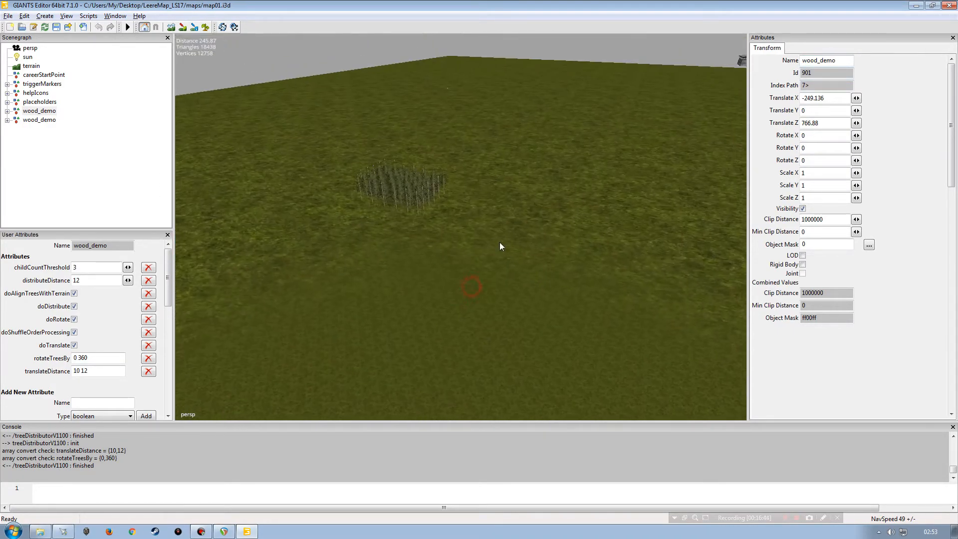
pyautogui.keyDown('alt'); pyautogui.moveTo(381, 192); pyautogui.dragTo(504, 285); pyautogui.keyUp('alt')
pyautogui.moveTo(569, 177)
pyautogui.keyDown('alt'); pyautogui.mouseDown()
pyautogui.moveTo(470, 279)
pyautogui.moveTo(405, 302)
pyautogui.moveTo(456, 264)
pyautogui.moveTo(449, 283)
pyautogui.moveTo(426, 278)
pyautogui.moveTo(419, 297)
pyautogui.moveTo(395, 302)
pyautogui.moveTo(510, 306)
pyautogui.mouseUp(); pyautogui.keyUp('alt')
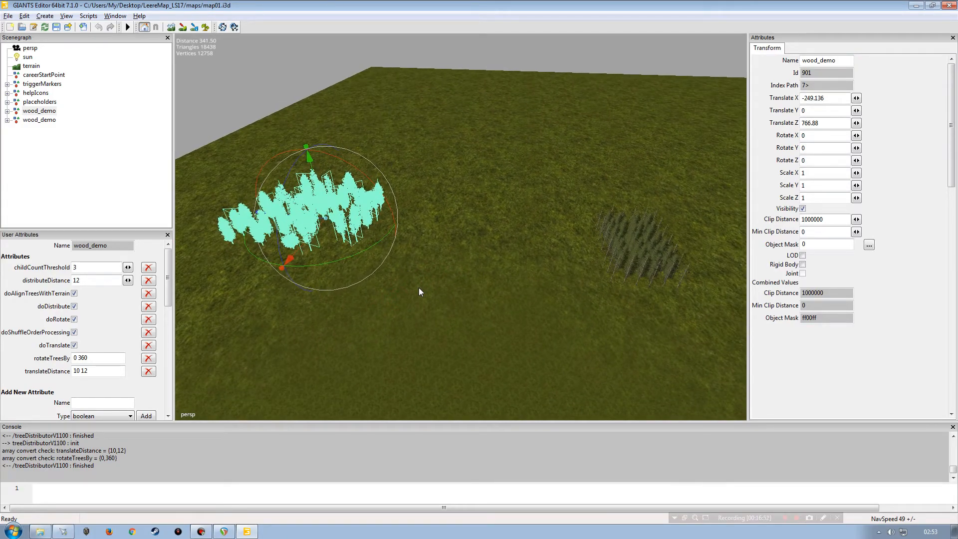
pyautogui.click(107, 160)
pyautogui.keyDown('alt'); pyautogui.moveTo(373, 284); pyautogui.dragTo(351, 304); pyautogui.keyUp('alt')
pyautogui.keyDown('alt'); pyautogui.moveTo(369, 299); pyautogui.dragTo(449, 264, button='right'); pyautogui.keyUp('alt')
pyautogui.keyDown('alt'); pyautogui.moveTo(466, 259); pyautogui.dragTo(514, 257); pyautogui.keyUp('alt')
pyautogui.keyDown('alt'); pyautogui.moveTo(504, 259); pyautogui.dragTo(564, 150, button='right'); pyautogui.keyUp('alt')
pyautogui.keyDown('alt'); pyautogui.moveTo(431, 257); pyautogui.dragTo(523, 274); pyautogui.keyUp('alt')
pyautogui.keyDown('alt'); pyautogui.moveTo(524, 274); pyautogui.dragTo(384, 299, button='right'); pyautogui.keyUp('alt')
pyautogui.keyDown('alt'); pyautogui.moveTo(384, 299); pyautogui.dragTo(498, 268); pyautogui.keyUp('alt')
pyautogui.keyDown('alt'); pyautogui.moveTo(498, 267); pyautogui.dragTo(369, 282, button='right'); pyautogui.keyUp('alt')
pyautogui.keyDown('alt'); pyautogui.moveTo(370, 281); pyautogui.dragTo(522, 254); pyautogui.keyUp('alt')
pyautogui.keyDown('alt'); pyautogui.moveTo(522, 255); pyautogui.dragTo(541, 205, button='right'); pyautogui.keyUp('alt')
pyautogui.keyDown('alt'); pyautogui.moveTo(541, 205); pyautogui.dragTo(459, 216); pyautogui.keyUp('alt')
pyautogui.keyDown('alt'); pyautogui.moveTo(459, 216); pyautogui.dragTo(405, 229, button='right'); pyautogui.keyUp('alt')
pyautogui.keyDown('alt'); pyautogui.moveTo(405, 229); pyautogui.dragTo(474, 228); pyautogui.keyUp('alt')
pyautogui.keyDown('alt'); pyautogui.moveTo(474, 228); pyautogui.dragTo(479, 250, button='right'); pyautogui.keyUp('alt')
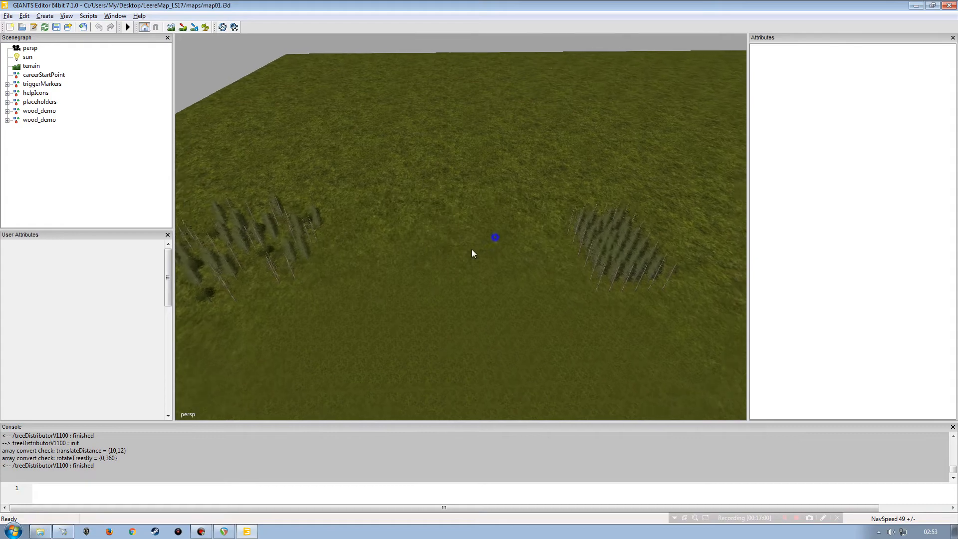
pyautogui.keyDown('alt'); pyautogui.moveTo(479, 250); pyautogui.dragTo(432, 258); pyautogui.keyUp('alt')
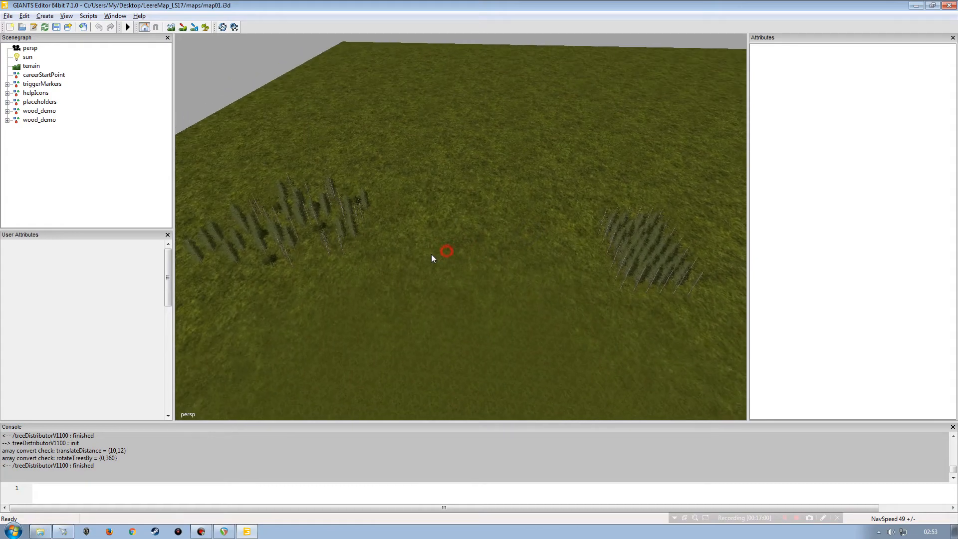
pyautogui.click(39, 111)
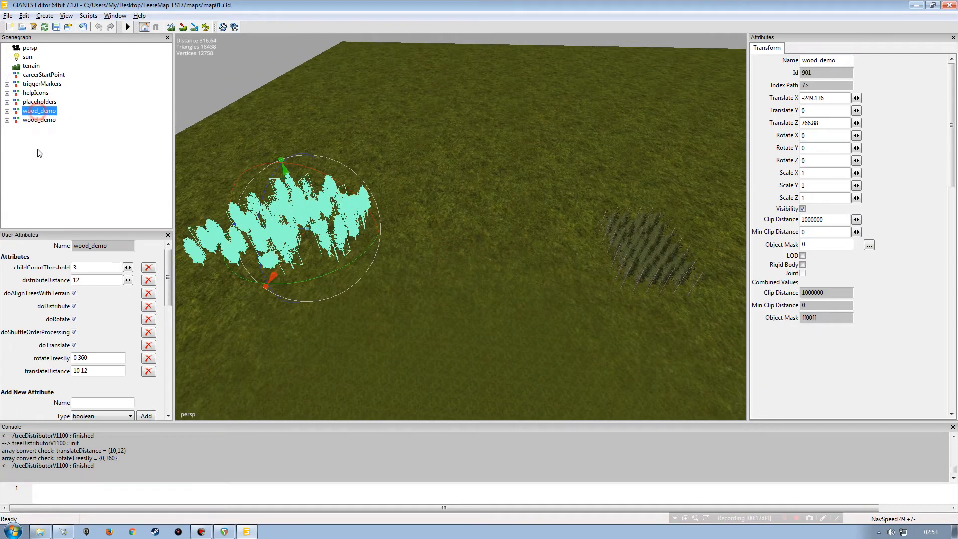
# Step: Duplicate the first wood_demo group and move the copy to an empty area of the terrain
pyautogui.click(87, 169)
pyautogui.keyDown('alt'); pyautogui.moveTo(474, 194); pyautogui.dragTo(453, 155); pyautogui.keyUp('alt')
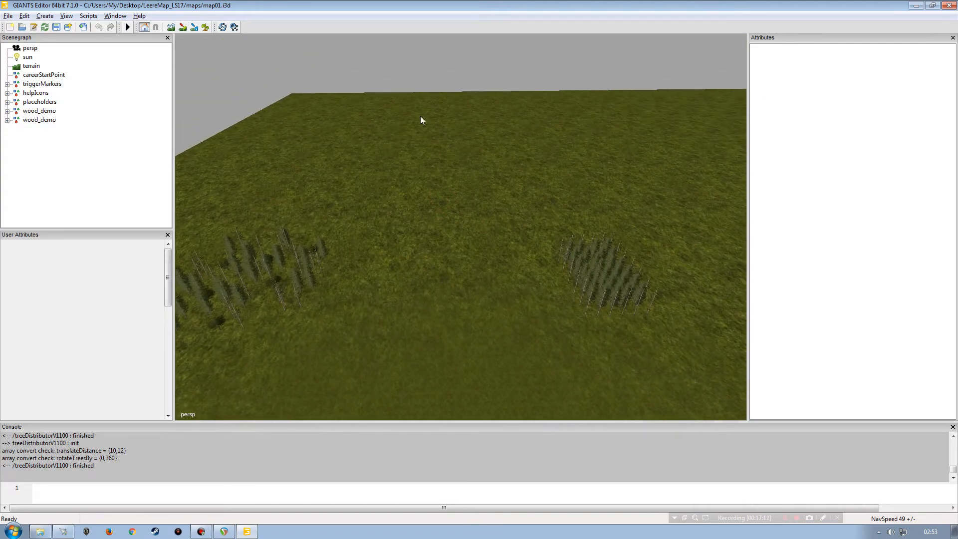
pyautogui.keyDown('alt'); pyautogui.moveTo(406, 140); pyautogui.dragTo(376, 191); pyautogui.keyUp('alt')
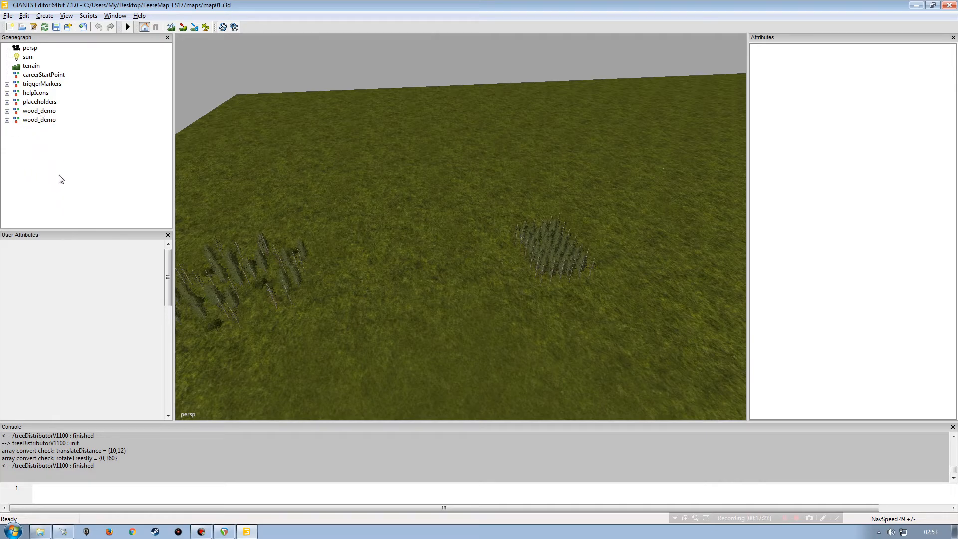
pyautogui.click(36, 111)
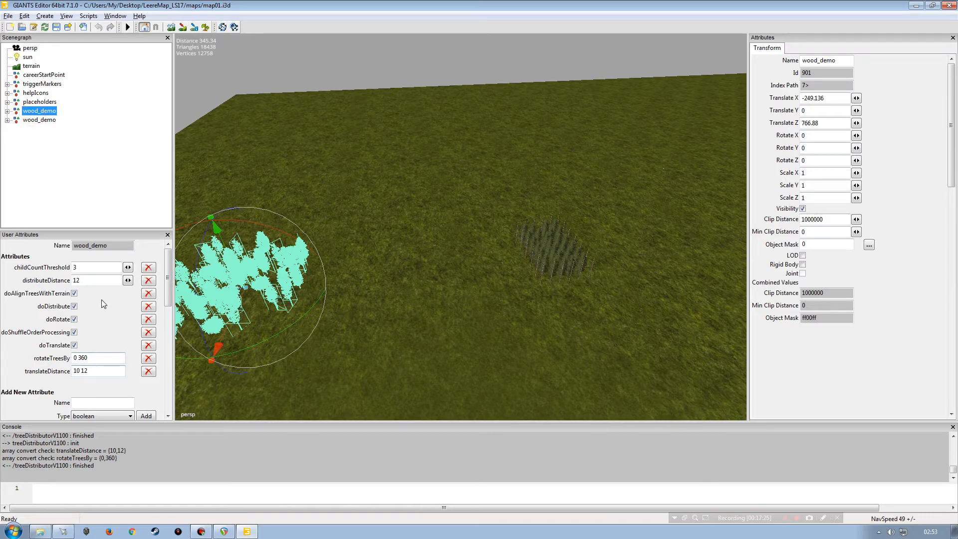
pyautogui.moveTo(346, 239); pyautogui.dragTo(302, 257, button='right')
pyautogui.hotkey('ctrl', 'd')
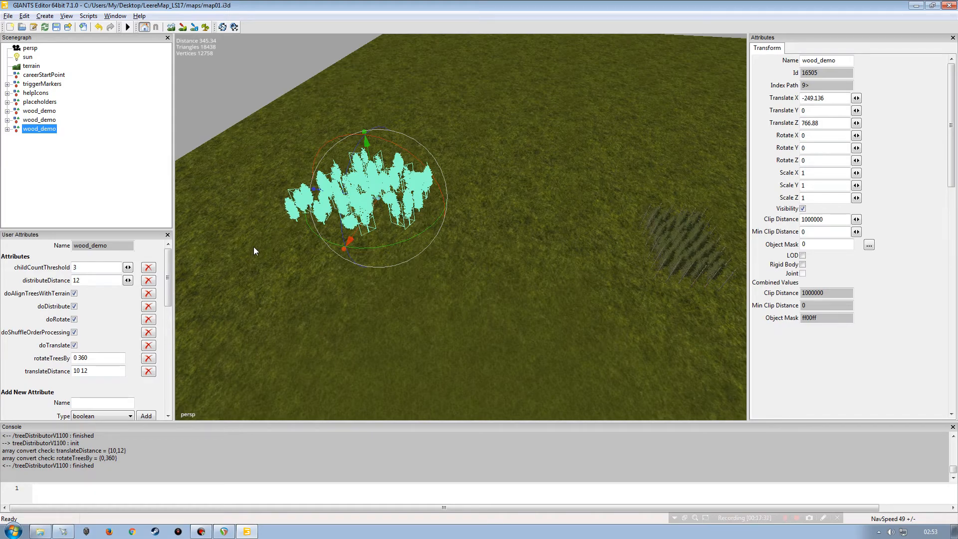
pyautogui.click(595, 121)
pyautogui.moveTo(462, 240); pyautogui.dragTo(264, 188, button='right')
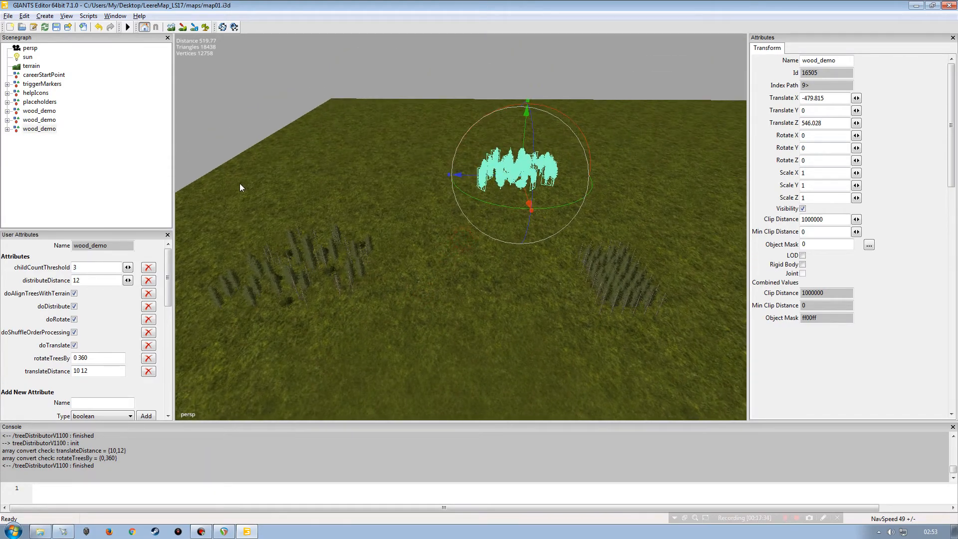
# Step: Run the tree distributor map script on the duplicated wood_demo group
pyautogui.click(88, 15)
pyautogui.moveTo(120, 28)
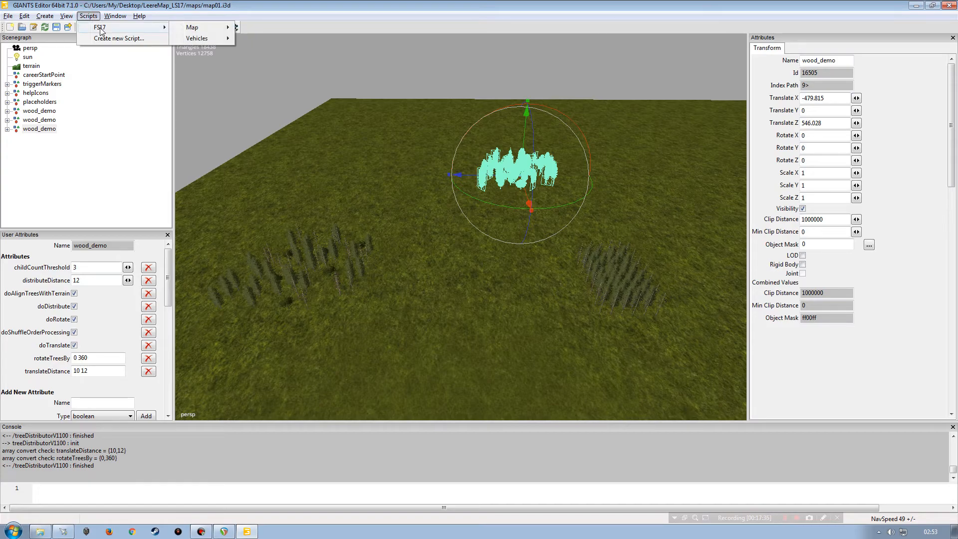
pyautogui.moveTo(195, 32)
pyautogui.click(300, 61)
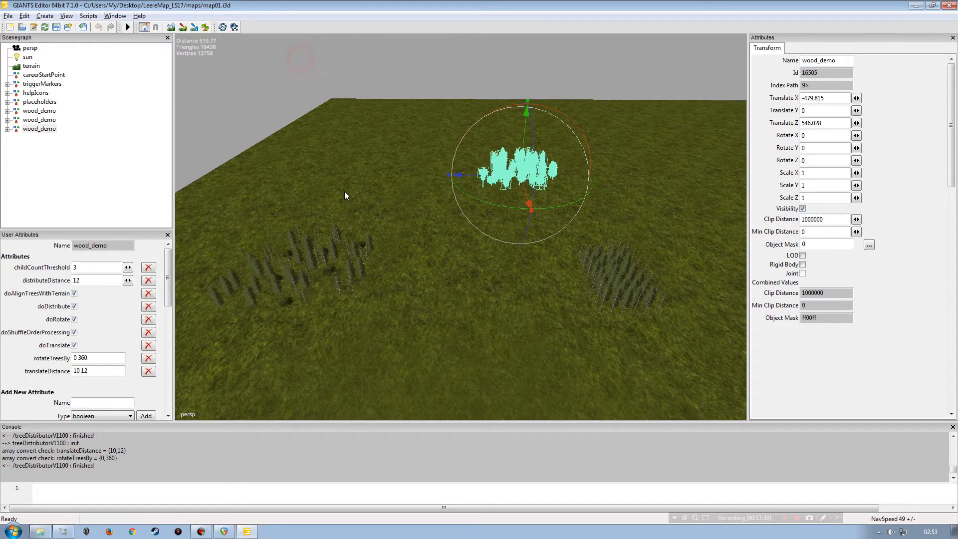
# Step: Zoom in on the duplicated wood_demo group to inspect its redistributed trees
pyautogui.click(155, 157)
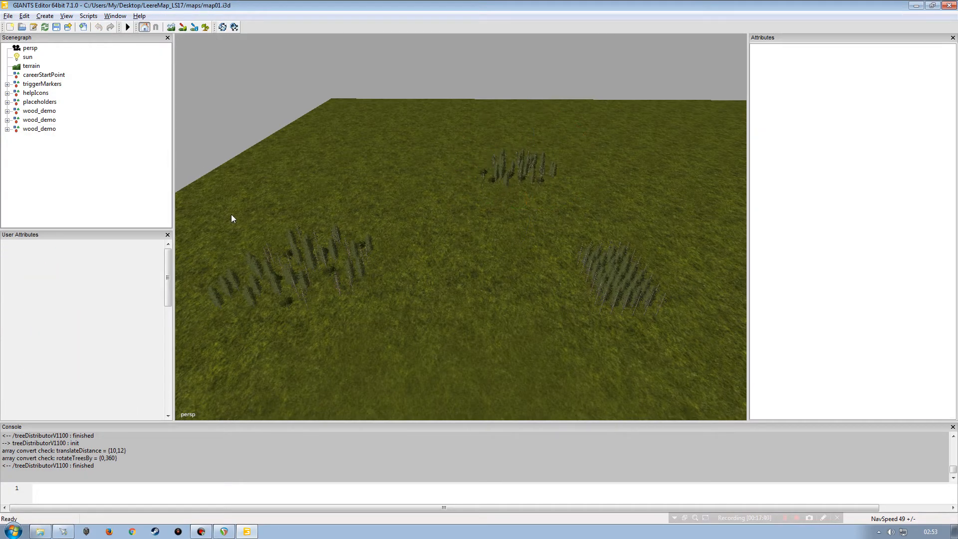
pyautogui.click(42, 129)
pyautogui.click(85, 175)
pyautogui.click(41, 131)
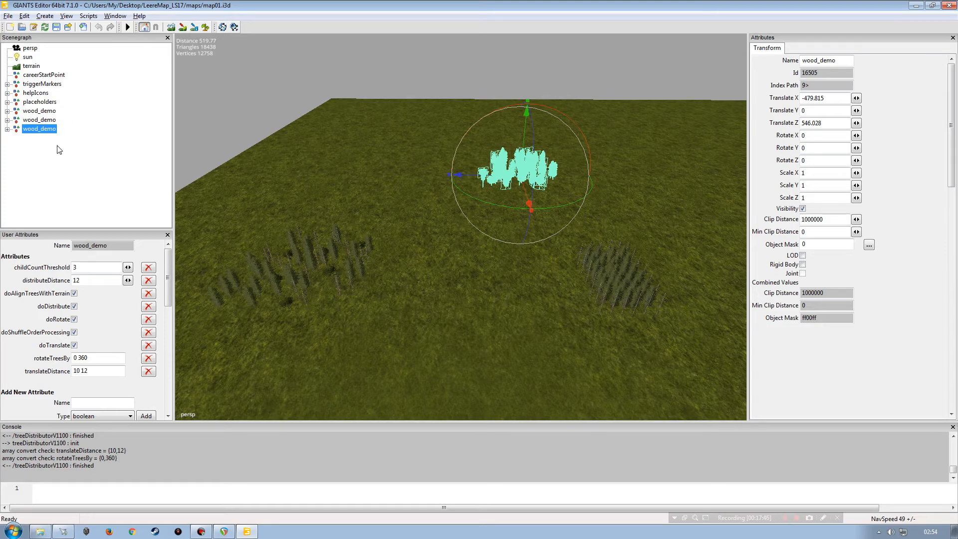
pyautogui.click(60, 180)
pyautogui.keyDown('alt'); pyautogui.moveTo(443, 257); pyautogui.dragTo(455, 212); pyautogui.keyUp('alt')
pyautogui.keyDown('alt'); pyautogui.moveTo(461, 231); pyautogui.dragTo(534, 136, button='right'); pyautogui.keyUp('alt')
pyautogui.keyDown('alt'); pyautogui.moveTo(438, 280); pyautogui.dragTo(489, 165, button='right'); pyautogui.keyUp('alt')
pyautogui.keyDown('alt'); pyautogui.moveTo(453, 255); pyautogui.dragTo(504, 109, button='right'); pyautogui.keyUp('alt')
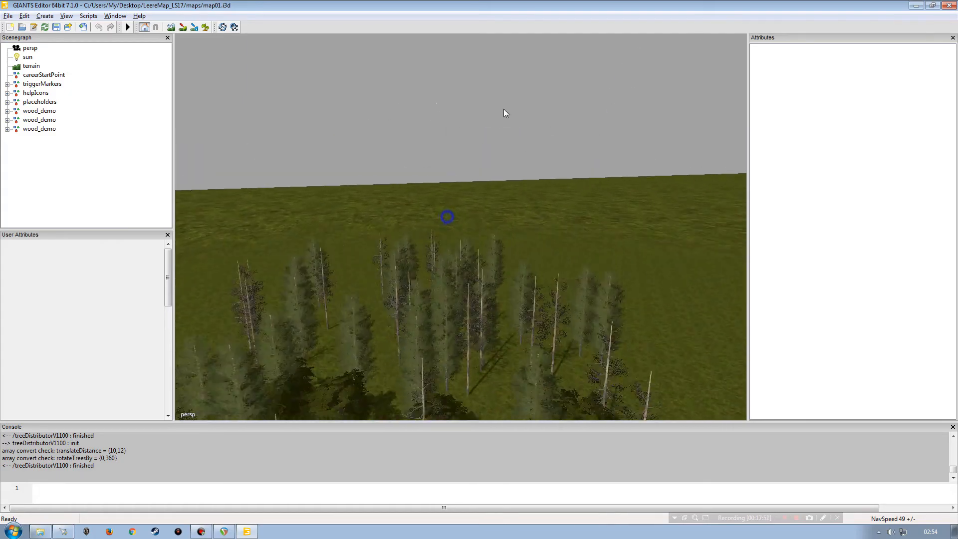
pyautogui.keyDown('alt'); pyautogui.moveTo(445, 216); pyautogui.dragTo(433, 249); pyautogui.keyUp('alt')
pyautogui.keyDown('alt'); pyautogui.moveTo(439, 240); pyautogui.dragTo(483, 164, button='right'); pyautogui.keyUp('alt')
pyautogui.keyDown('alt'); pyautogui.moveTo(444, 207); pyautogui.dragTo(433, 249); pyautogui.keyUp('alt')
pyautogui.keyDown('alt'); pyautogui.moveTo(423, 240); pyautogui.dragTo(360, 255, button='right'); pyautogui.keyUp('alt')
pyautogui.keyDown('alt'); pyautogui.moveTo(473, 242); pyautogui.dragTo(454, 244, button='right'); pyautogui.keyUp('alt')
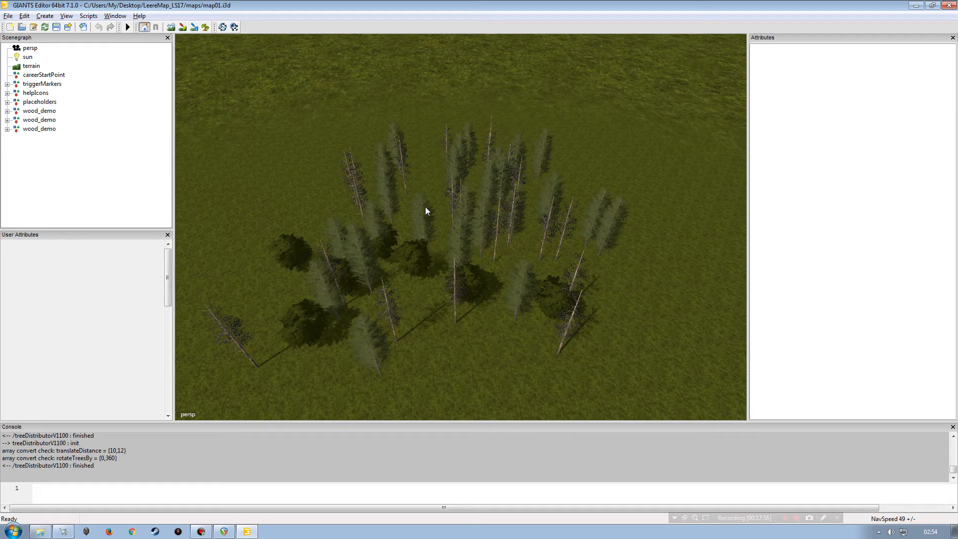
# Step: Orbit around the new group to compare its tree layout with the other wood_demo groups
pyautogui.keyDown('alt'); pyautogui.moveTo(434, 216); pyautogui.dragTo(450, 175); pyautogui.keyUp('alt')
pyautogui.keyDown('alt'); pyautogui.moveTo(442, 234); pyautogui.dragTo(399, 264, button='right'); pyautogui.keyUp('alt')
pyautogui.keyDown('alt'); pyautogui.moveTo(432, 253); pyautogui.dragTo(428, 284); pyautogui.keyUp('alt')
pyautogui.moveTo(432, 241)
pyautogui.keyDown('alt'); pyautogui.mouseDown(button='right')
pyautogui.moveTo(325, 306)
pyautogui.moveTo(416, 249)
pyautogui.mouseUp(button='right'); pyautogui.keyUp('alt')
pyautogui.keyDown('alt'); pyautogui.moveTo(429, 265); pyautogui.dragTo(419, 315); pyautogui.keyUp('alt')
pyautogui.keyDown('alt'); pyautogui.moveTo(393, 316); pyautogui.dragTo(424, 289, button='right'); pyautogui.keyUp('alt')
pyautogui.keyDown('alt'); pyautogui.moveTo(419, 270); pyautogui.dragTo(375, 240); pyautogui.keyUp('alt')
pyautogui.keyDown('alt'); pyautogui.moveTo(385, 279); pyautogui.dragTo(367, 274); pyautogui.keyUp('alt')
pyautogui.keyDown('alt'); pyautogui.moveTo(367, 274); pyautogui.dragTo(392, 125, button='right'); pyautogui.keyUp('alt')
pyautogui.keyDown('alt'); pyautogui.moveTo(347, 260); pyautogui.dragTo(459, 249); pyautogui.keyUp('alt')
pyautogui.keyDown('alt'); pyautogui.moveTo(470, 253); pyautogui.dragTo(397, 287, button='right'); pyautogui.keyUp('alt')
pyautogui.keyDown('alt'); pyautogui.moveTo(397, 288); pyautogui.dragTo(444, 282); pyautogui.keyUp('alt')
pyautogui.keyDown('alt'); pyautogui.moveTo(437, 291); pyautogui.dragTo(492, 305); pyautogui.keyUp('alt')
pyautogui.keyDown('alt'); pyautogui.moveTo(488, 295); pyautogui.dragTo(503, 225, button='right'); pyautogui.keyUp('alt')
pyautogui.keyDown('alt'); pyautogui.moveTo(429, 256); pyautogui.dragTo(396, 291, button='right'); pyautogui.keyUp('alt')
pyautogui.keyDown('alt'); pyautogui.moveTo(417, 276); pyautogui.dragTo(432, 264); pyautogui.keyUp('alt')
pyautogui.keyDown('alt'); pyautogui.moveTo(432, 264); pyautogui.dragTo(398, 299, button='right'); pyautogui.keyUp('alt')
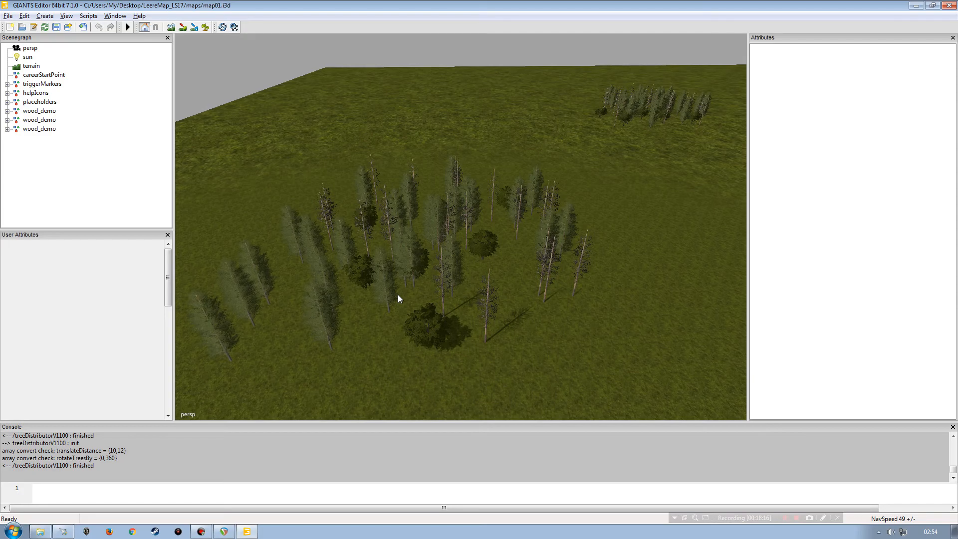
pyautogui.keyDown('alt'); pyautogui.moveTo(397, 295); pyautogui.dragTo(519, 267); pyautogui.keyUp('alt')
pyautogui.keyDown('alt'); pyautogui.moveTo(419, 304); pyautogui.dragTo(466, 276); pyautogui.keyUp('alt')
pyautogui.keyDown('alt'); pyautogui.moveTo(495, 292); pyautogui.dragTo(530, 217, button='right'); pyautogui.keyUp('alt')
pyautogui.keyDown('alt'); pyautogui.moveTo(529, 214); pyautogui.dragTo(540, 240); pyautogui.keyUp('alt')
pyautogui.keyDown('alt'); pyautogui.moveTo(540, 240); pyautogui.dragTo(500, 231, button='right'); pyautogui.keyUp('alt')
pyautogui.keyDown('alt'); pyautogui.moveTo(545, 193); pyautogui.dragTo(476, 204, button='right'); pyautogui.keyUp('alt')
pyautogui.keyDown('alt'); pyautogui.moveTo(445, 196); pyautogui.dragTo(438, 197); pyautogui.keyUp('alt')
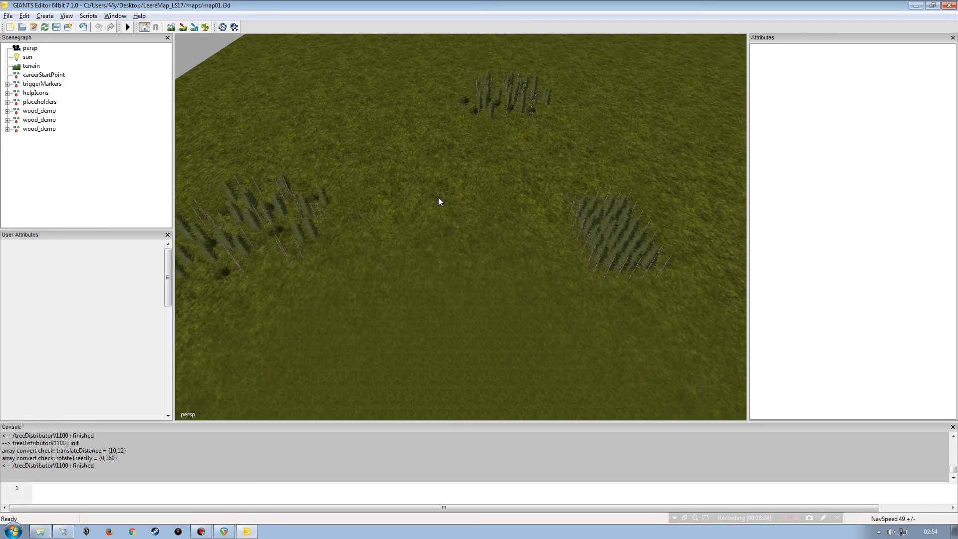